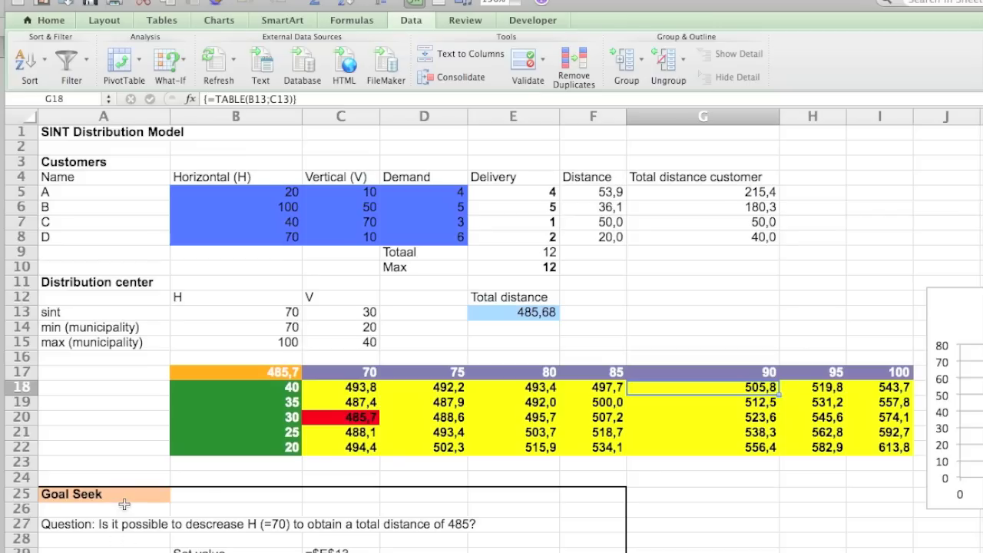
# Goal Seek total distance E13 to 485 by changing the sint H value in B13.
pyautogui.scroll(-5, 125, 499)
pyautogui.scroll(5, 113, 493)
pyautogui.hscroll(10, 322, 366)
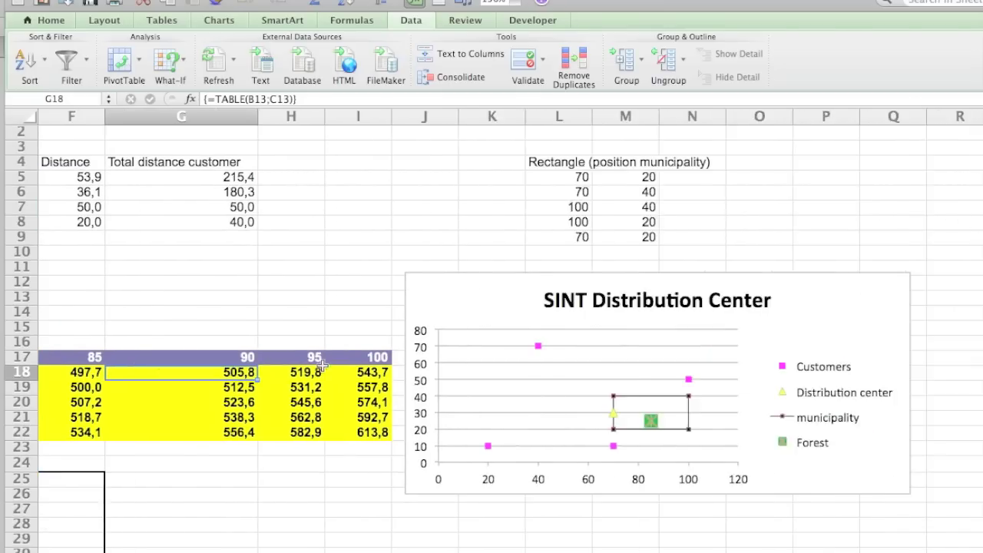
pyautogui.hscroll(-3, 322, 365)
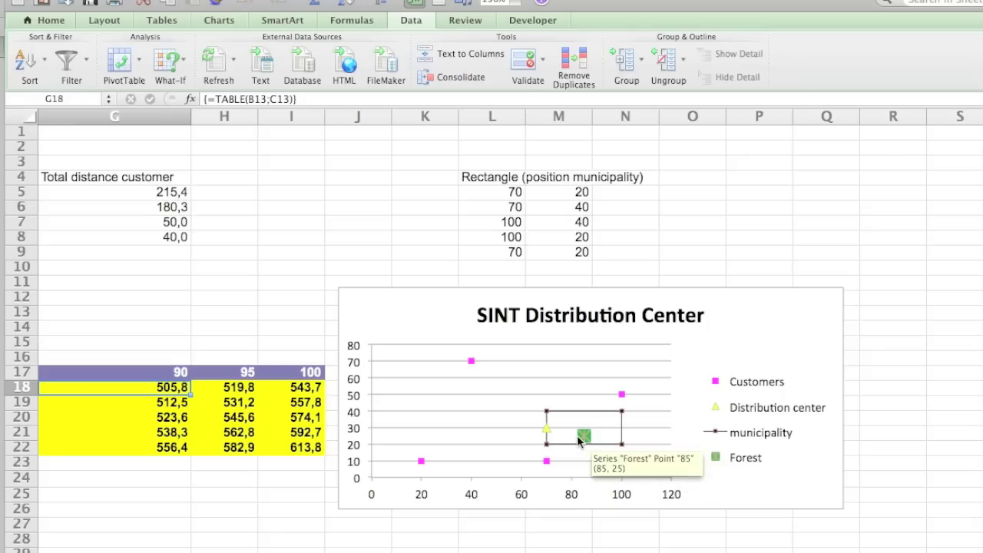
pyautogui.hscroll(-6, 322, 370)
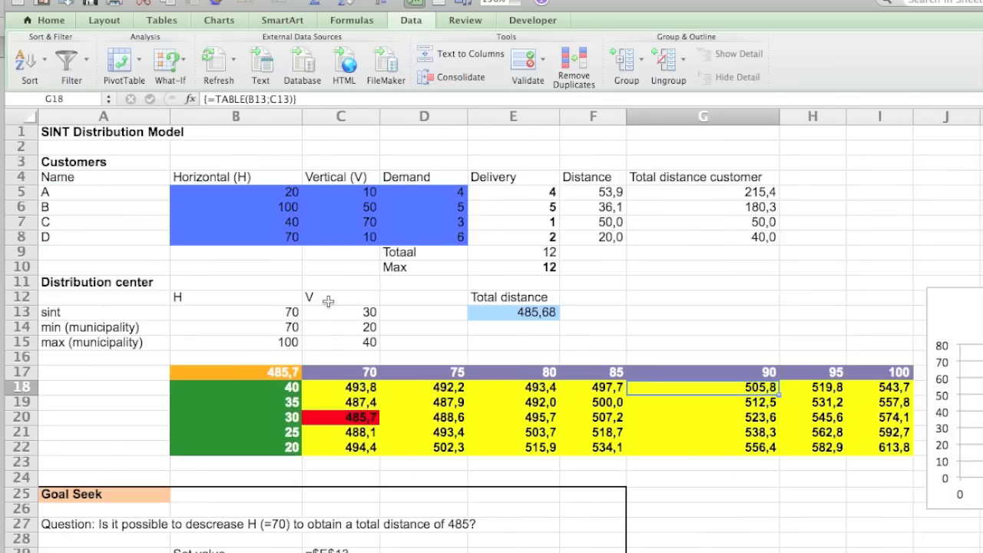
pyautogui.scroll(-1, 328, 301)
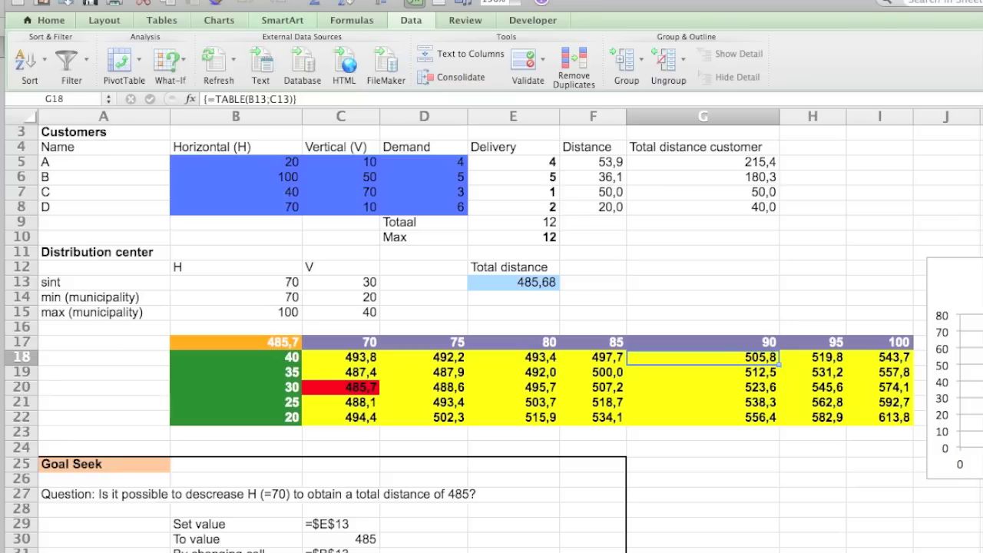
pyautogui.click(318, 0)
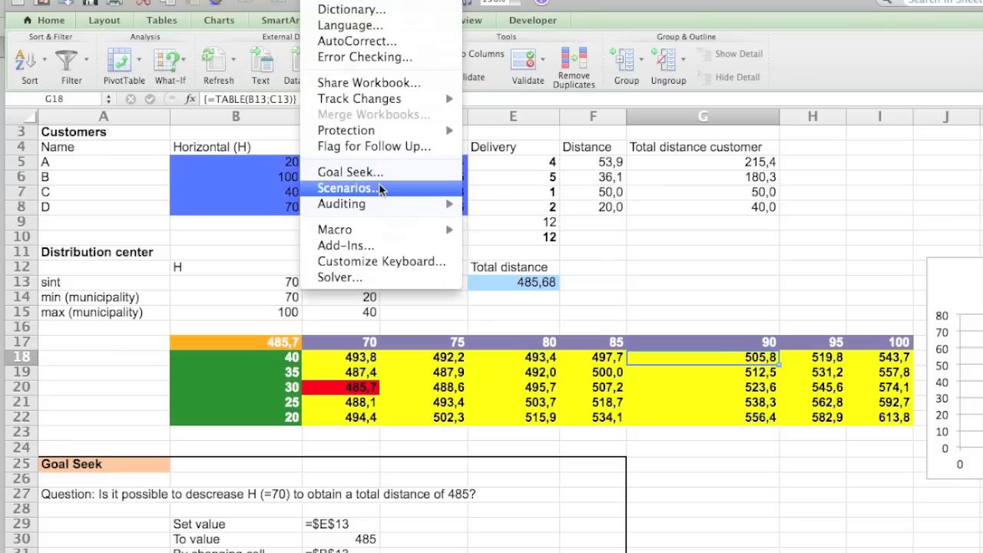
pyautogui.click(347, 172)
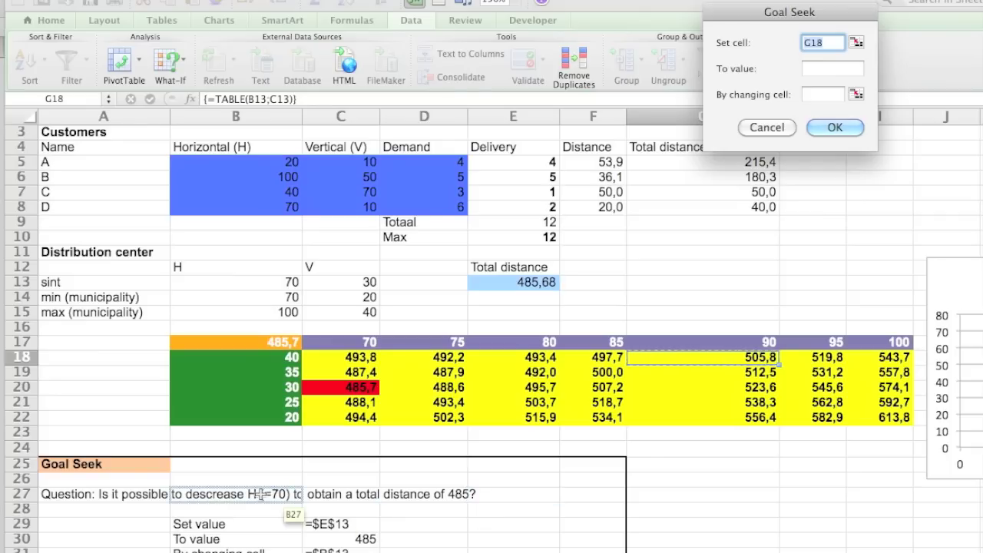
pyautogui.click(535, 282)
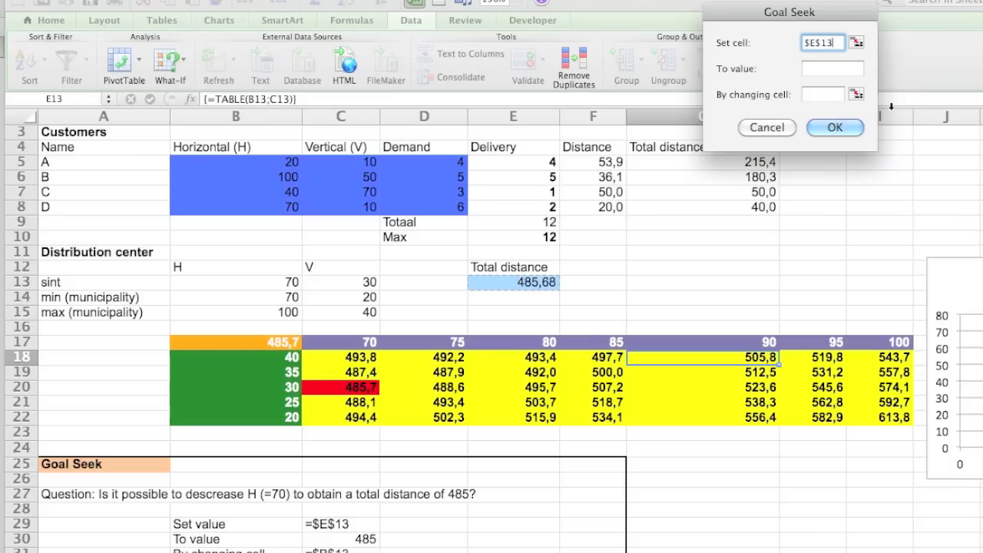
pyautogui.click(844, 71)
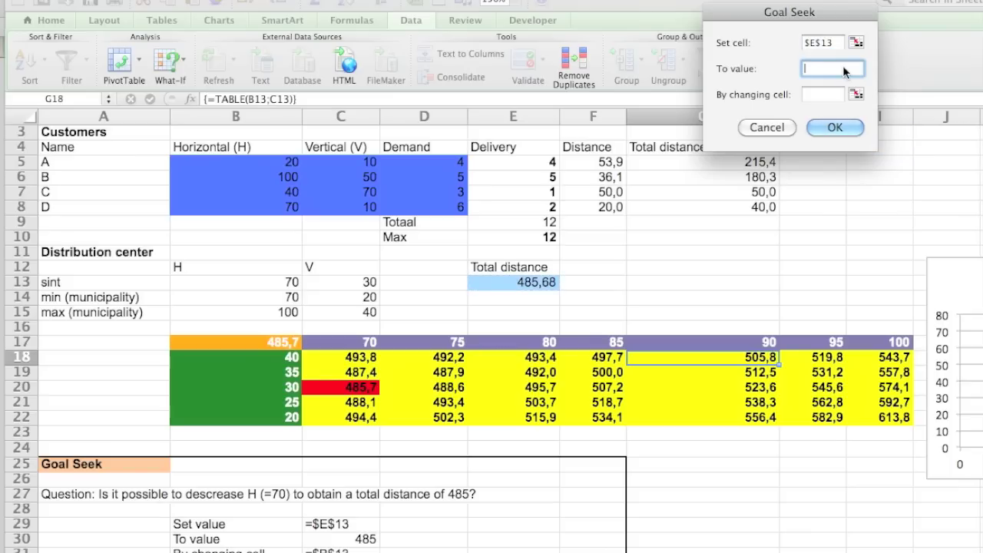
pyautogui.write('485')
pyautogui.click(819, 95)
pyautogui.click(296, 285)
pyautogui.click(850, 128)
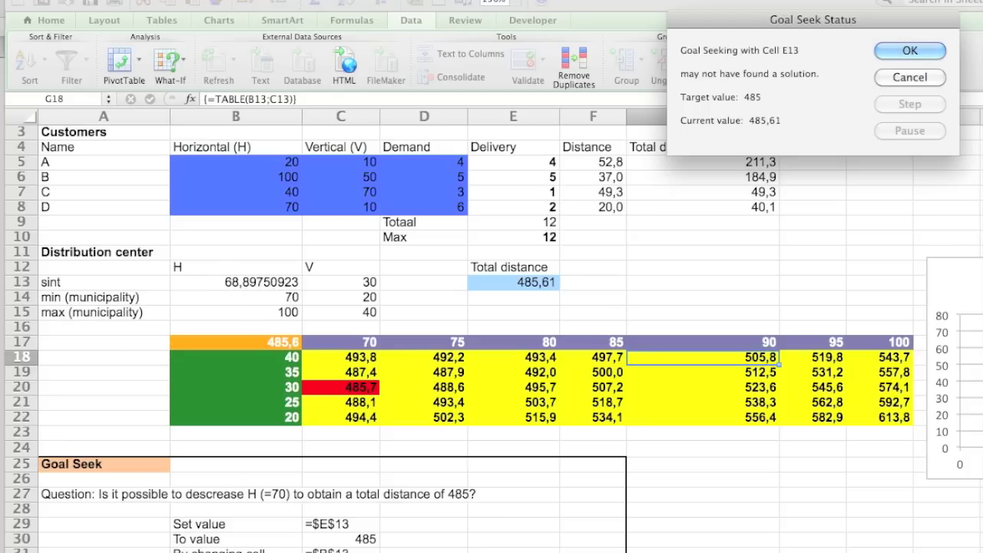
# Review the Goal Seek status at 485,61, then discard it so H returns to 70.
pyautogui.scroll(-3, 236, 532)
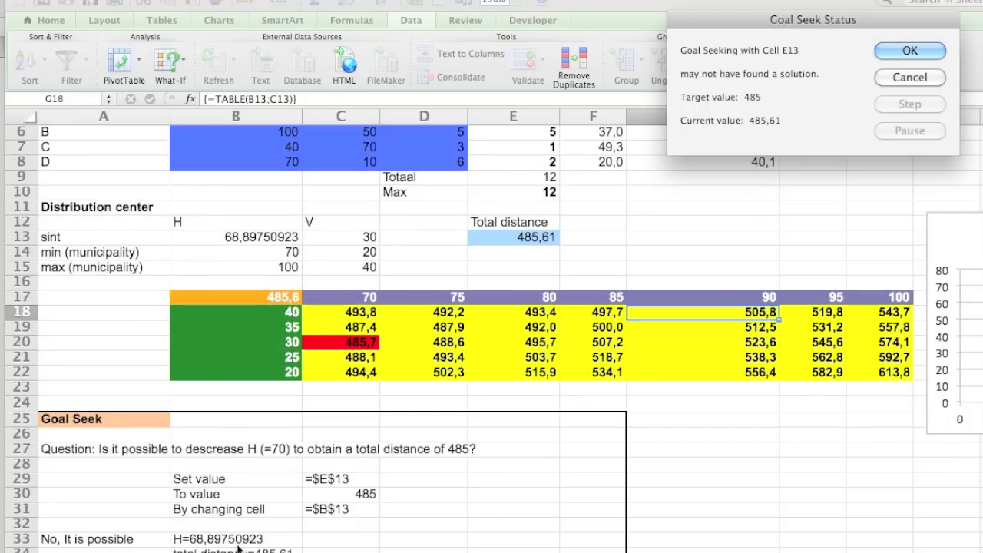
pyautogui.scroll(5, 237, 532)
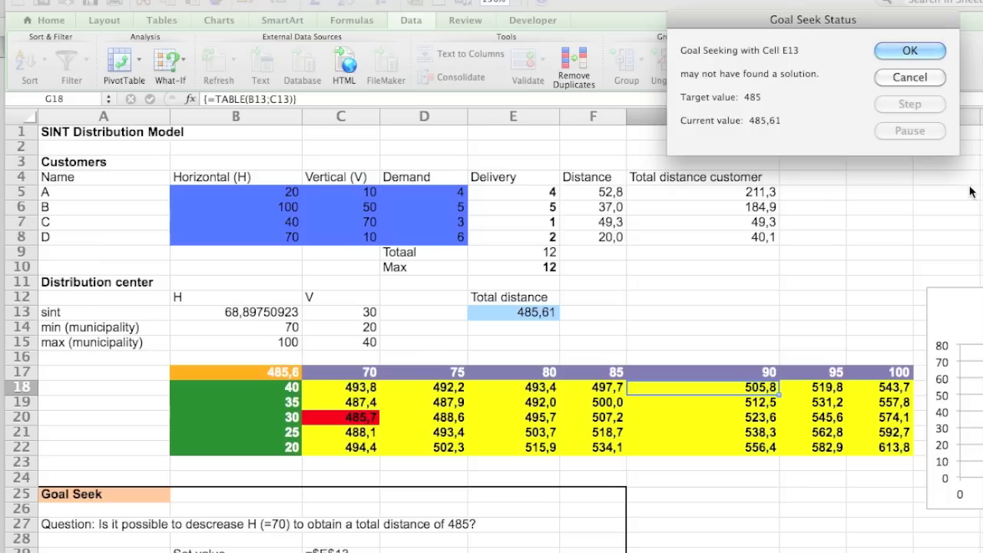
pyautogui.click(908, 78)
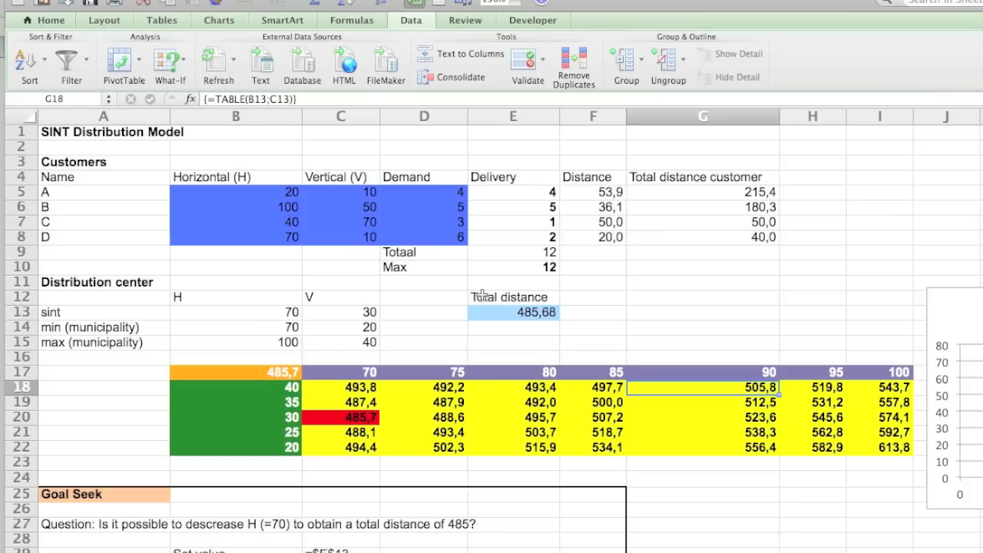
# In Firefox, follow the 'solver for mac' link on the course links page.
pyautogui.press('super+Tab')
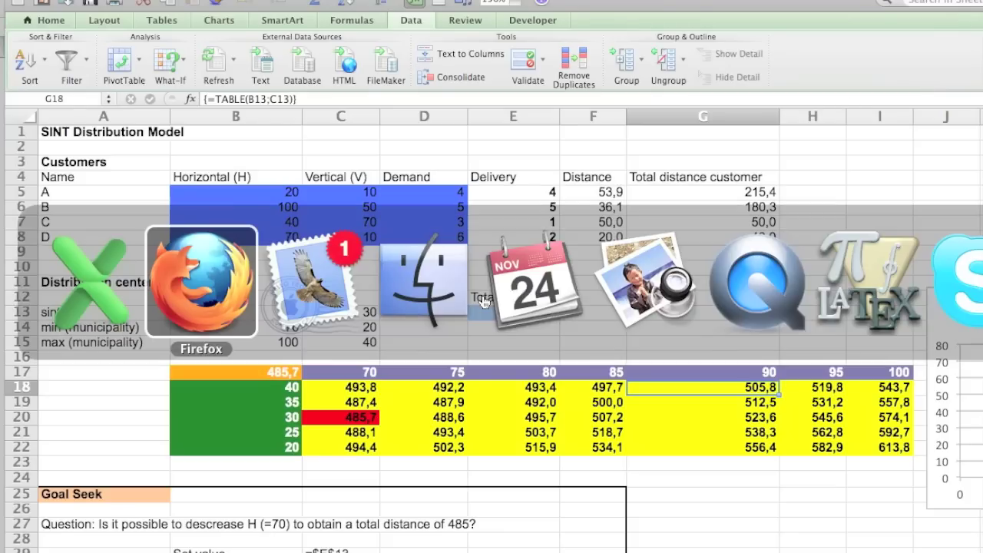
pyautogui.hotkey('ctrl', 'Tab')
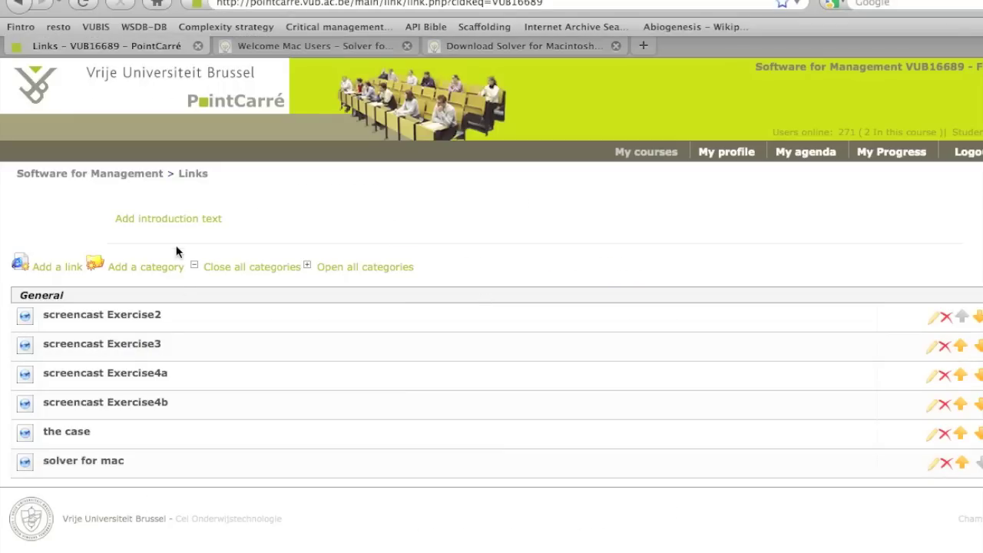
pyautogui.click(107, 462)
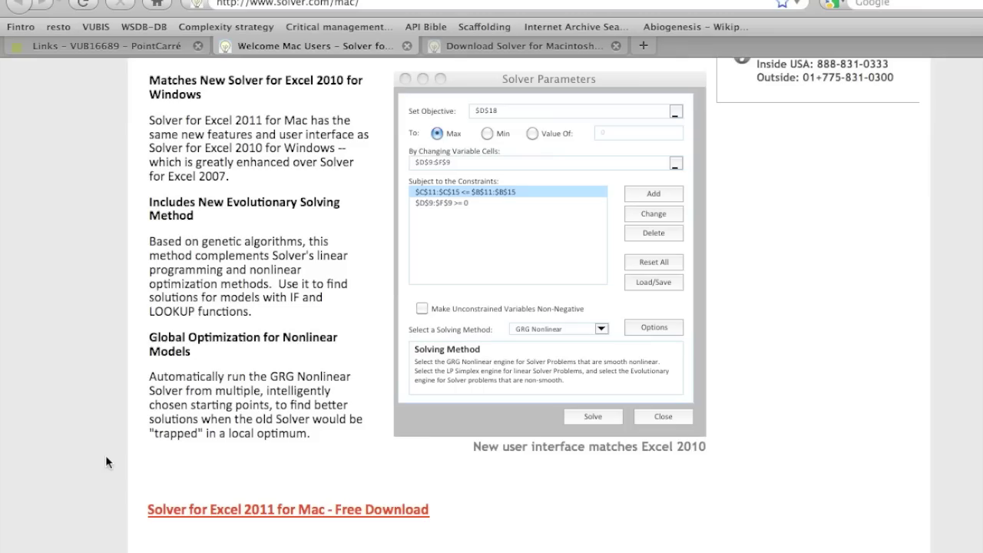
pyautogui.scroll(5, 181, 386)
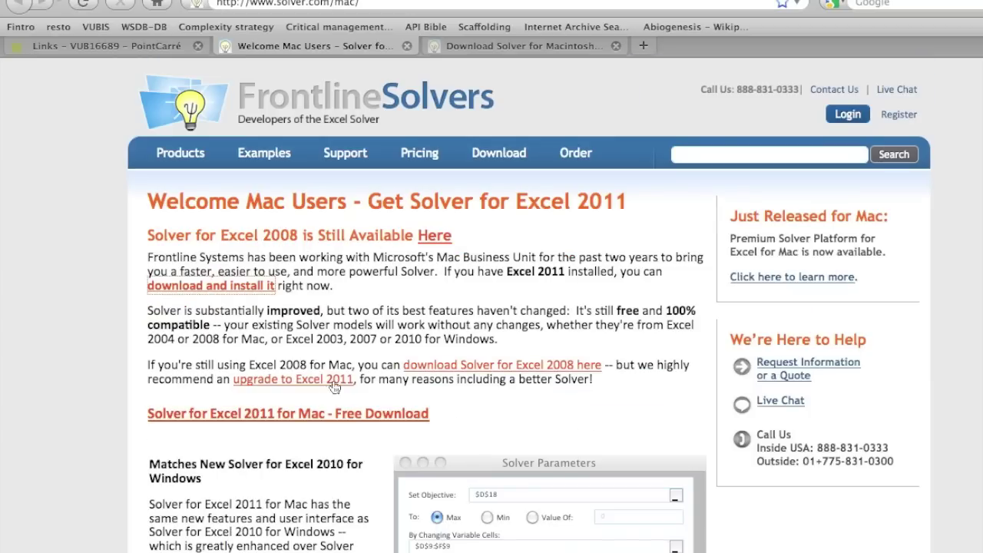
pyautogui.scroll(-2, 344, 385)
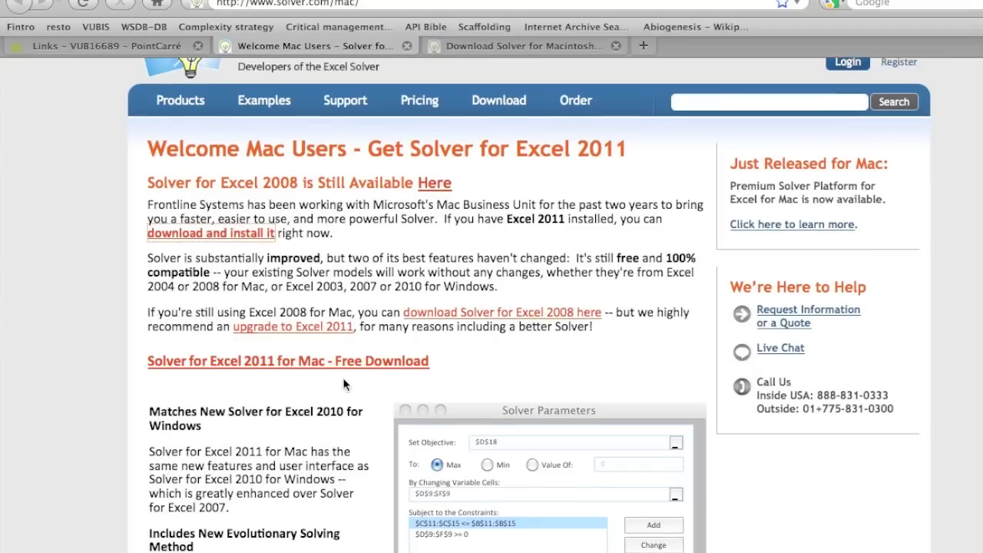
# On the Solver download instructions page, highlight the package name Solver.pkg.
pyautogui.hotkey('ctrl', 'Tab')
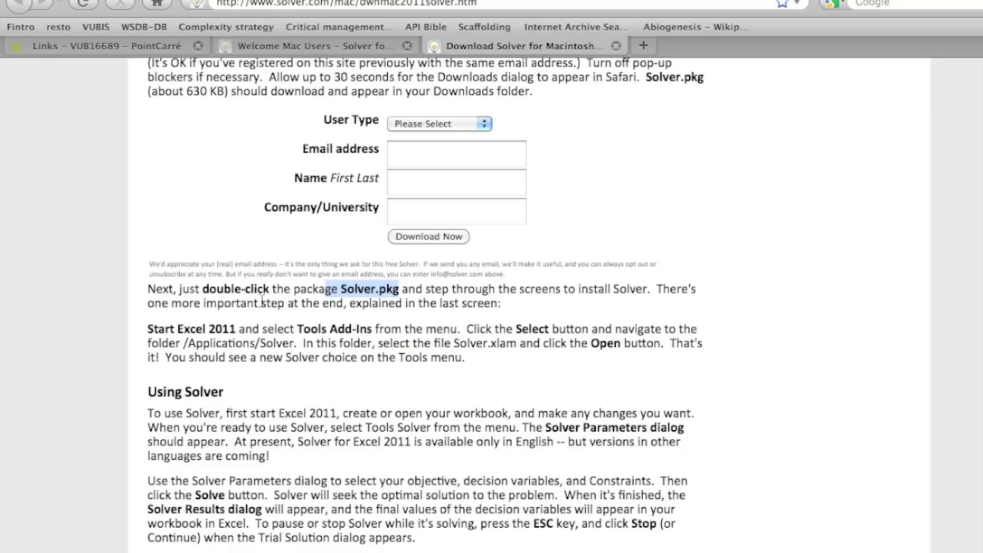
pyautogui.doubleClick(361, 289)
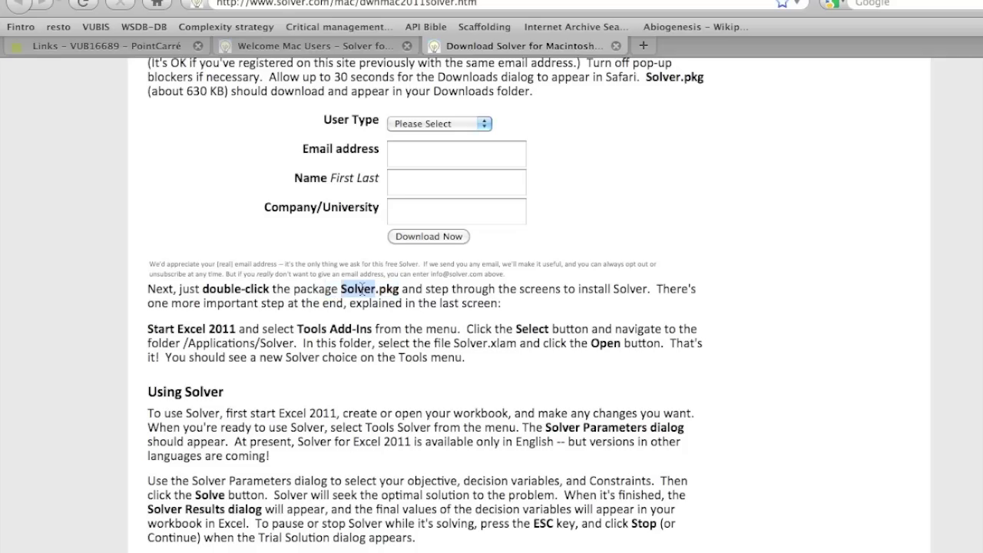
pyautogui.moveTo(340, 289); pyautogui.dragTo(394, 289)
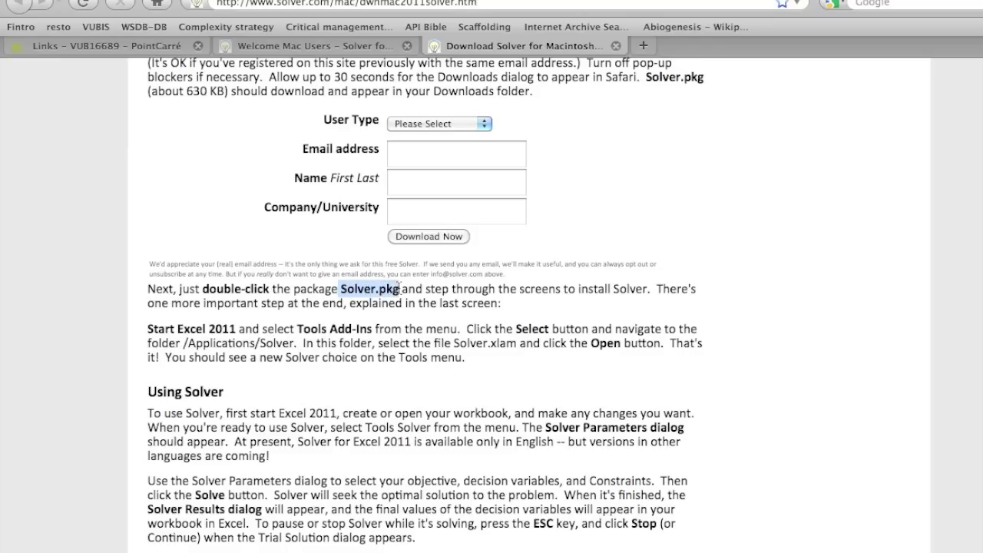
# Back in Excel, confirm in the Add-Ins manager that Solver.Xlam is enabled.
pyautogui.press('super+Tab')
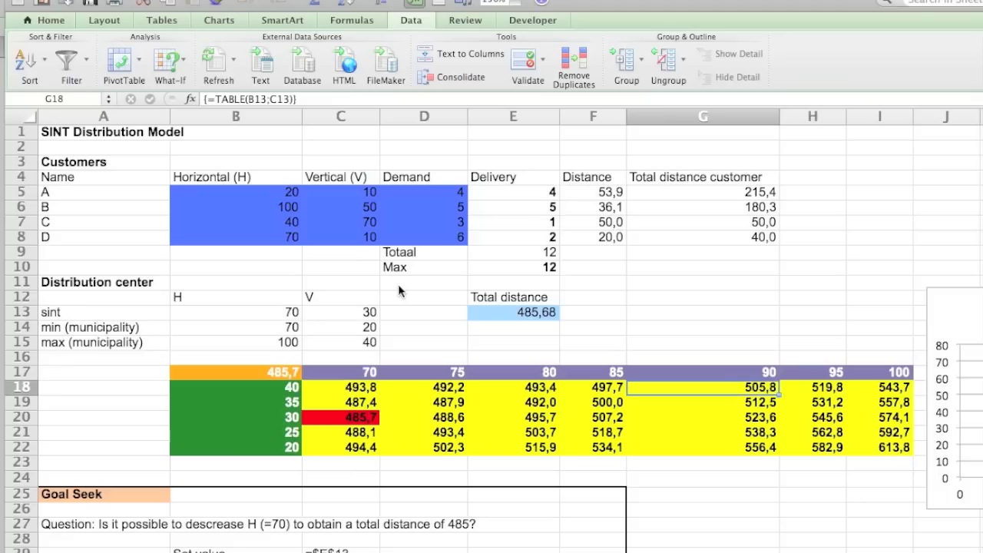
pyautogui.click(321, 2)
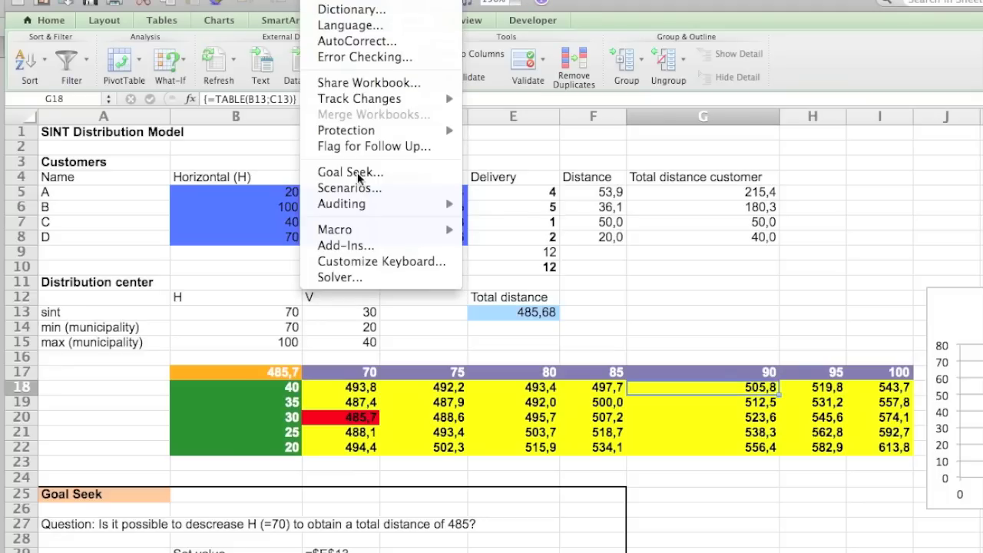
pyautogui.click(366, 246)
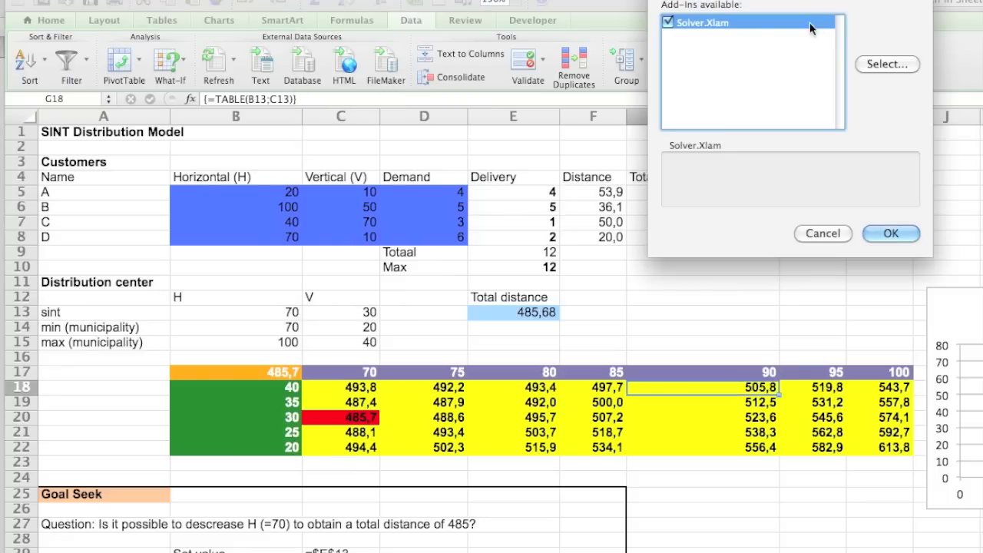
pyautogui.click(883, 65)
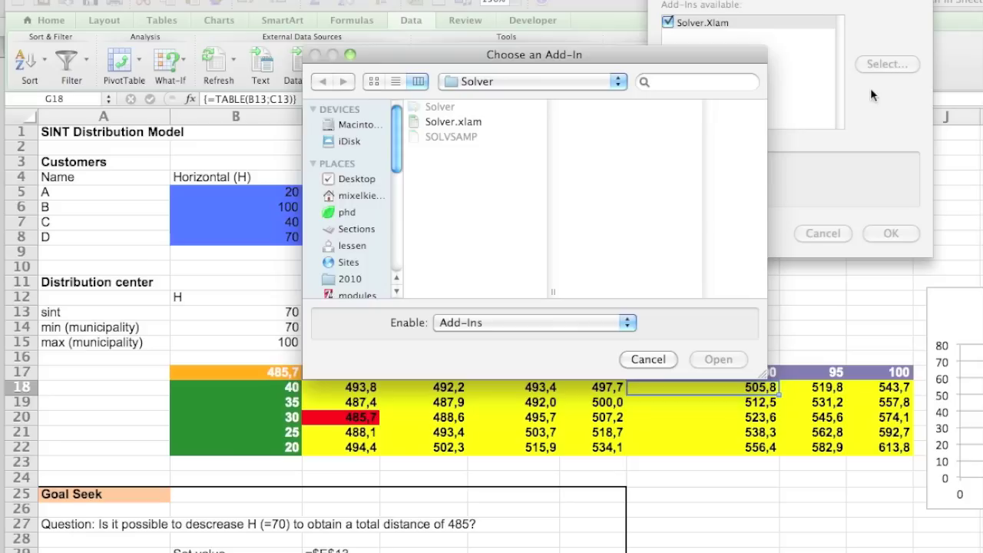
pyautogui.click(648, 359)
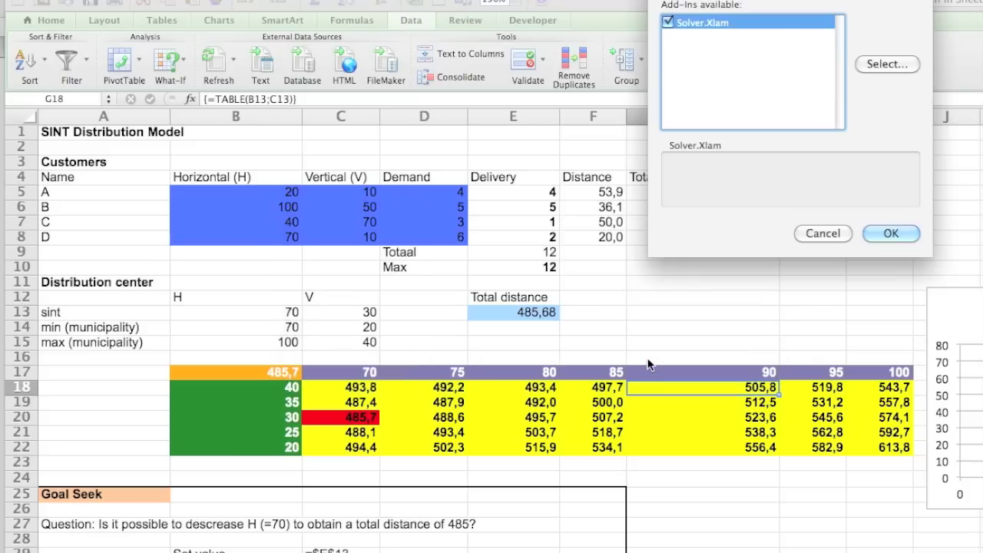
pyautogui.click(822, 232)
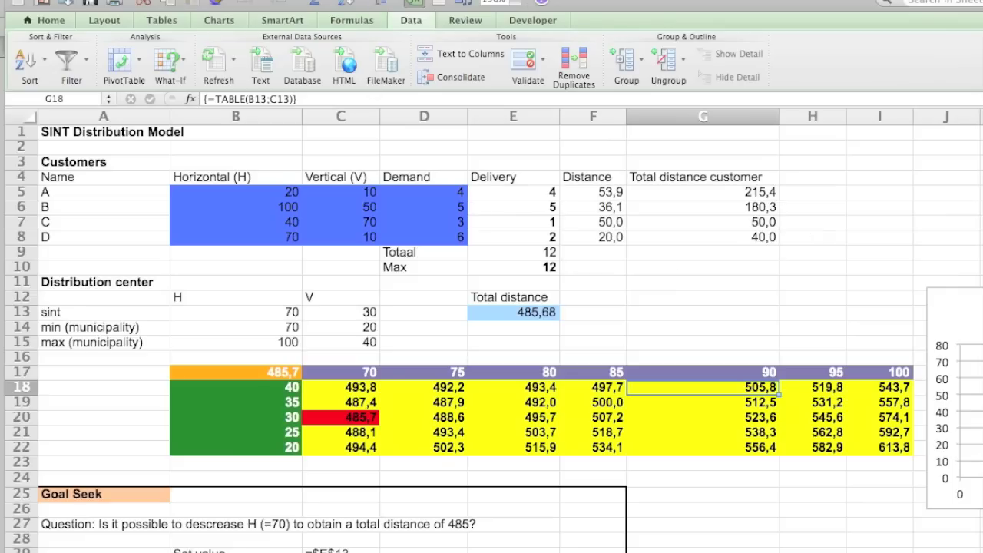
pyautogui.click(319, 0)
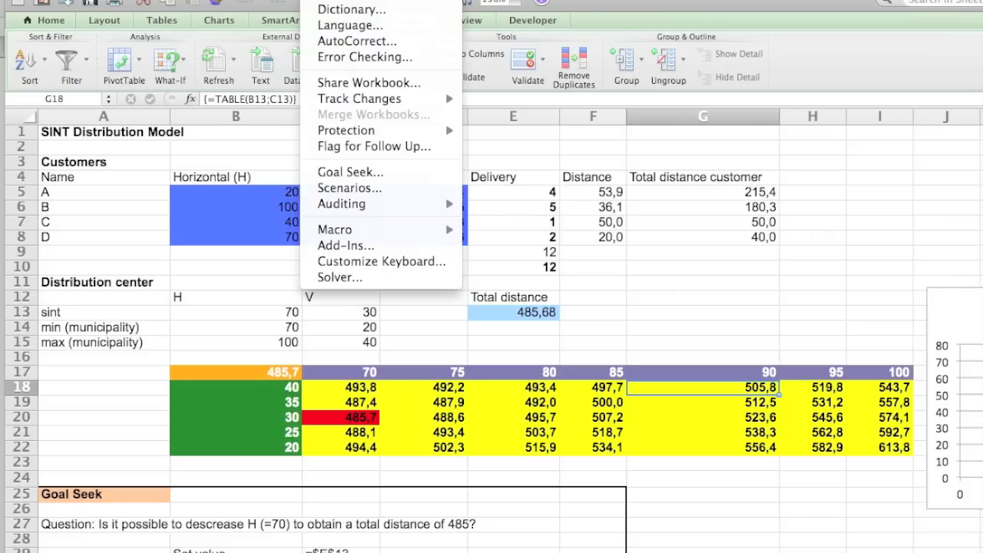
# Launch Solver, delete the old constraints and clear the previous changing-cells reference.
pyautogui.click(349, 277)
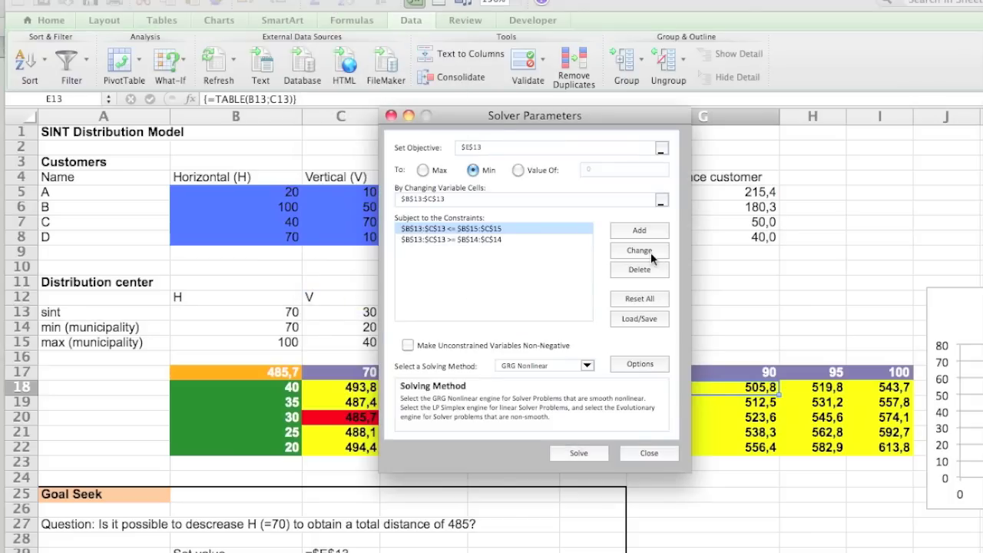
pyautogui.click(647, 274)
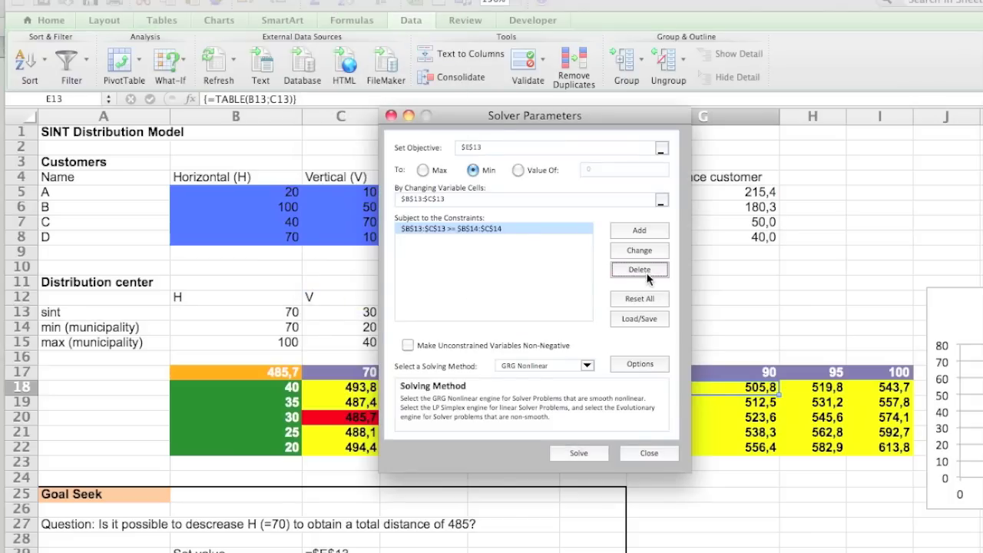
pyautogui.click(647, 278)
pyautogui.click(507, 199)
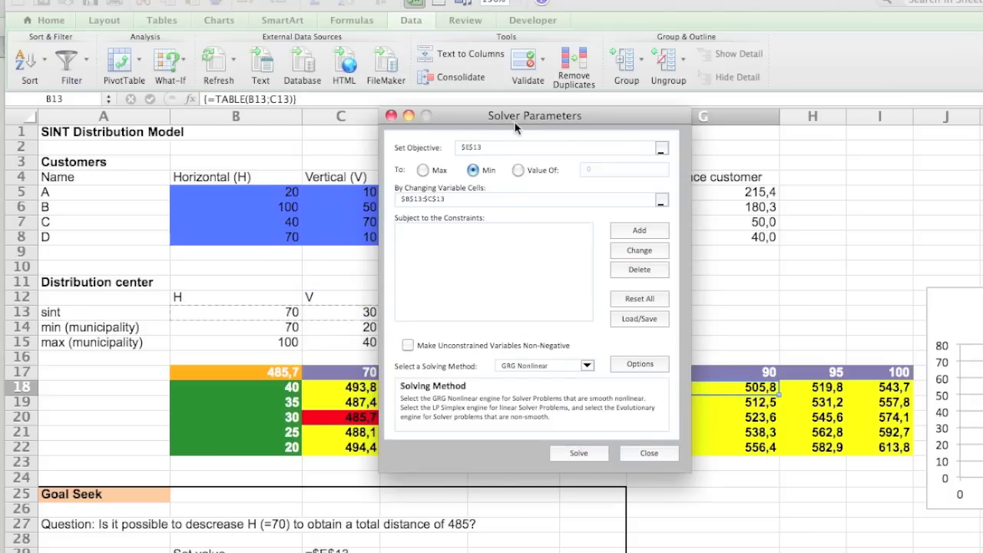
pyautogui.moveTo(515, 127); pyautogui.dragTo(520, 146)
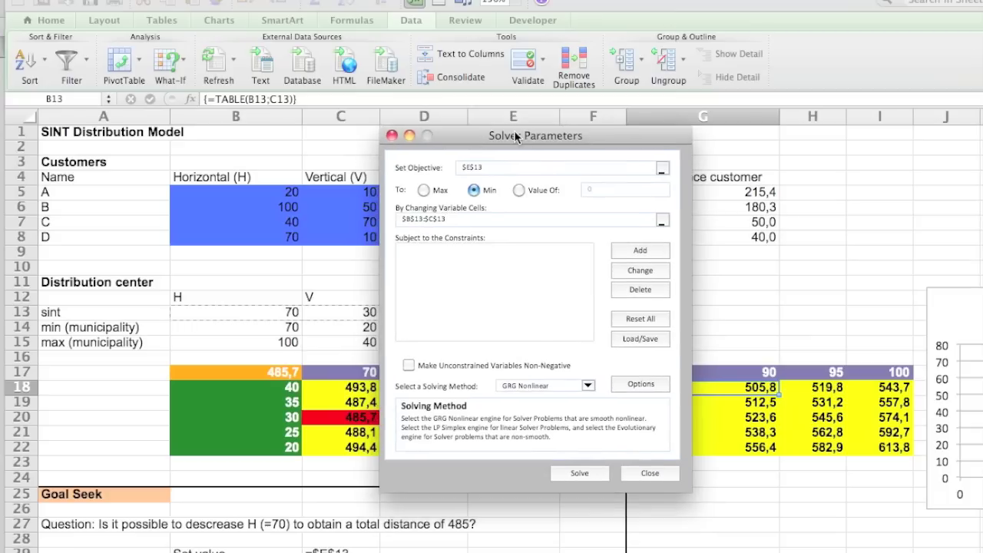
pyautogui.click(520, 223)
pyautogui.press('BackSpace')
pyautogui.press('BackSpace')
pyautogui.press('BackSpace')
pyautogui.press('BackSpace')
pyautogui.press('BackSpace')
pyautogui.press('BackSpace')
pyautogui.press('BackSpace')
pyautogui.press('BackSpace')
pyautogui.press('BackSpace')
pyautogui.press('BackSpace')
pyautogui.press('BackSpace')
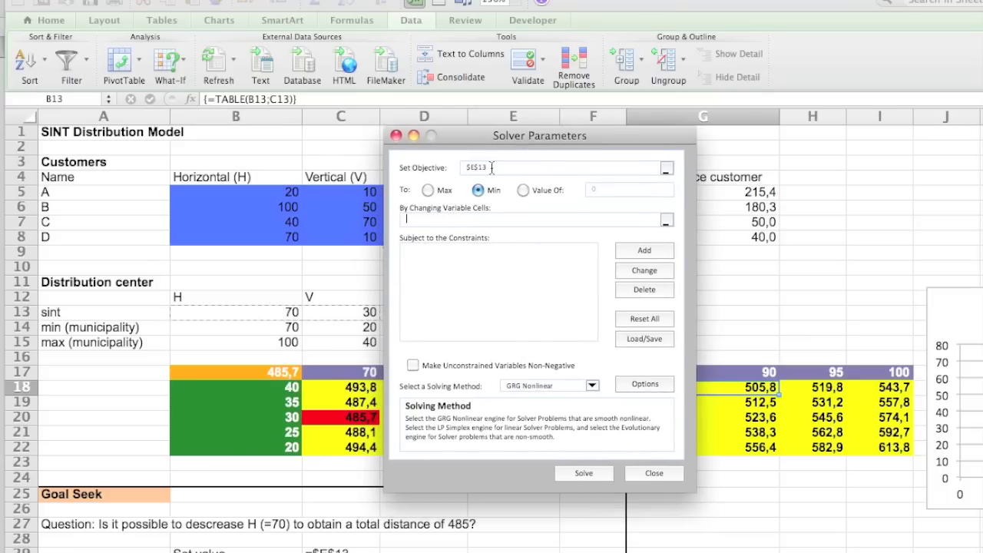
pyautogui.press('BackSpace')
pyautogui.press('BackSpace')
pyautogui.press('BackSpace')
pyautogui.press('BackSpace')
pyautogui.moveTo(492, 133); pyautogui.dragTo(712, 0)
# Set the objective to minimise E13 with changing cells B13:C13.
pyautogui.click(514, 252)
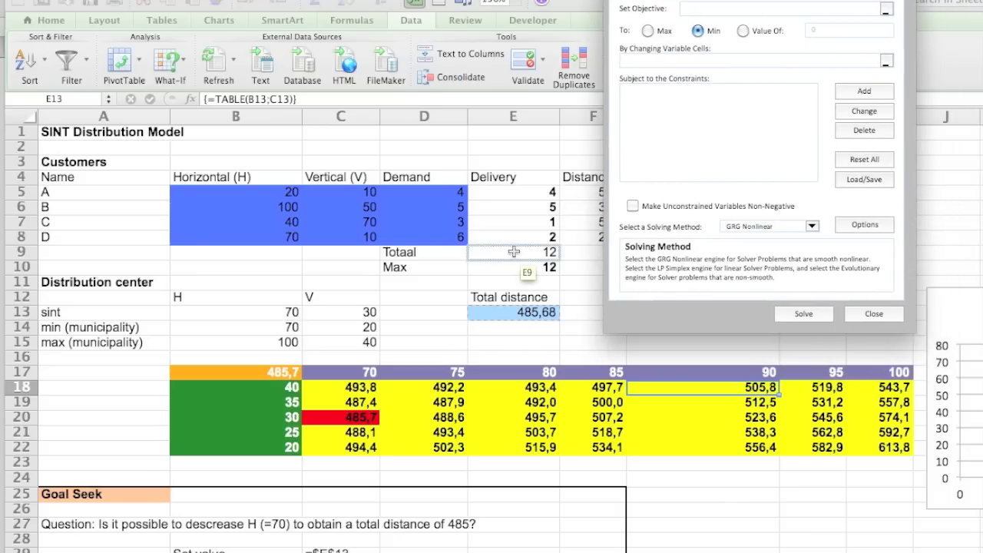
pyautogui.click(525, 313)
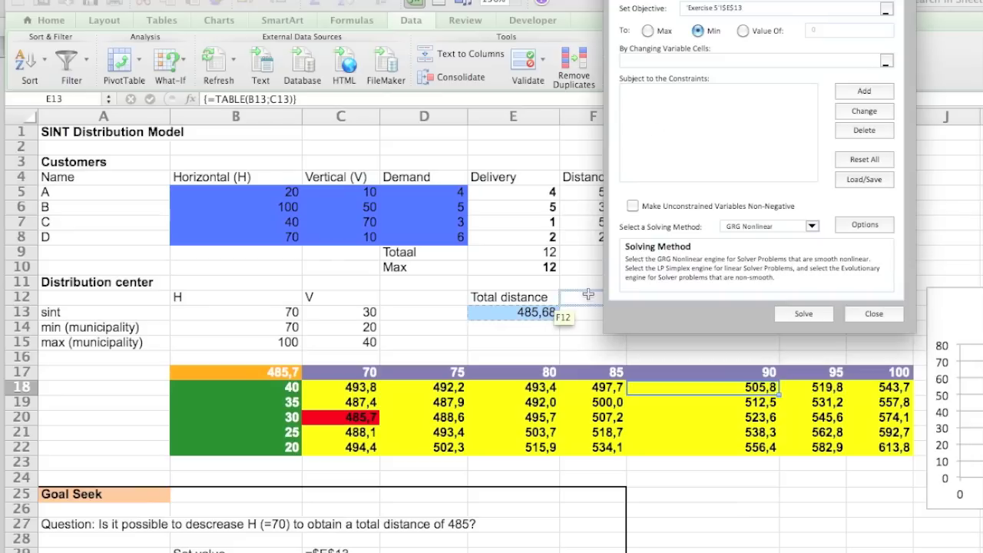
pyautogui.click(677, 60)
pyautogui.click(269, 313)
pyautogui.keyDown('shift'); pyautogui.click(340, 312); pyautogui.keyUp('shift')
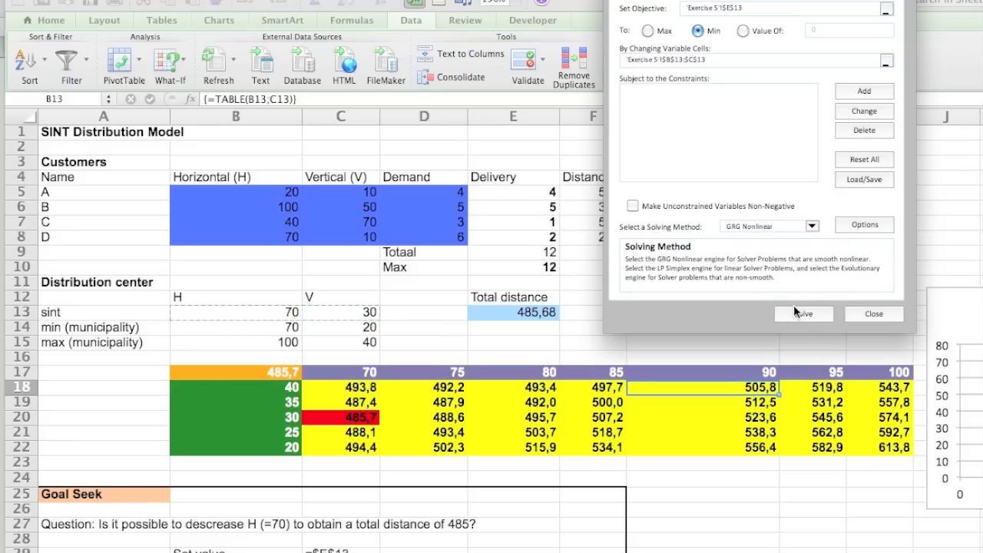
pyautogui.scroll(-10, 263, 369)
pyautogui.scroll(4, 261, 422)
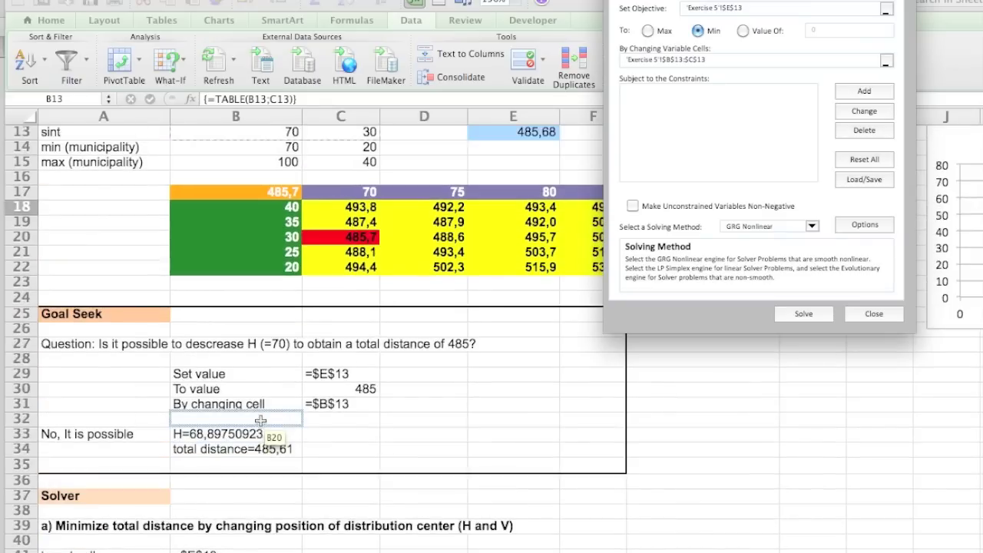
pyautogui.scroll(-1, 261, 420)
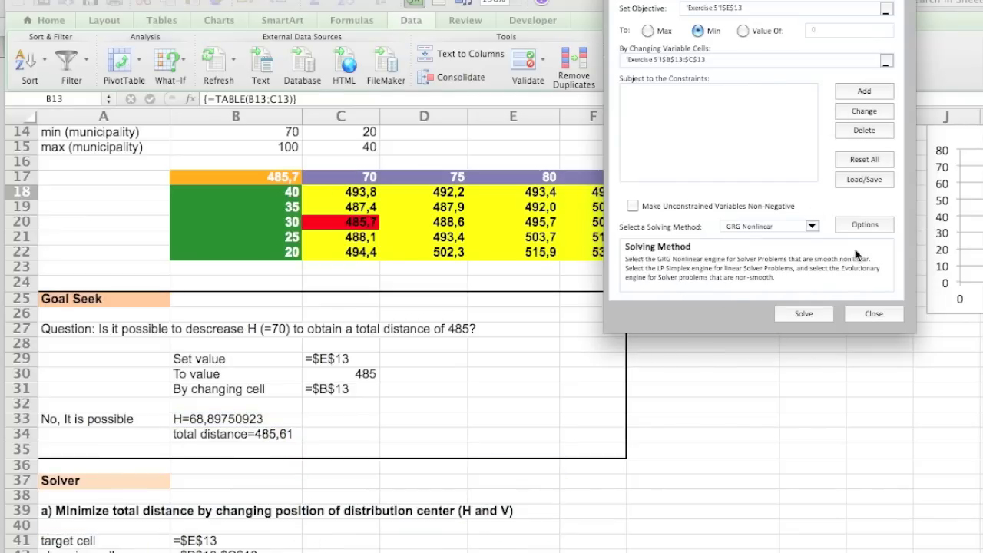
# Solve, reaching minimum total distance 485,61 at H 69,12 and V 30,12.
pyautogui.click(798, 313)
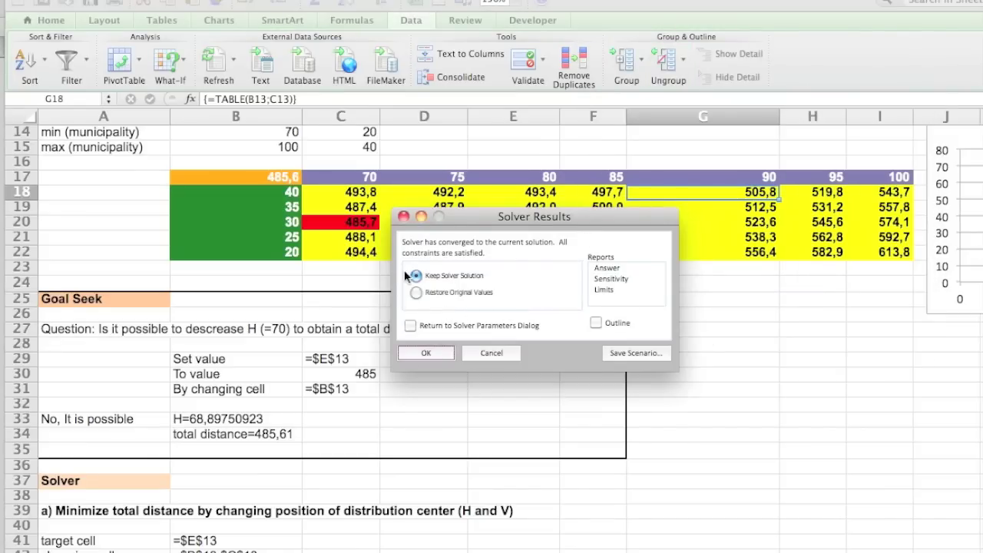
pyautogui.scroll(4, 384, 350)
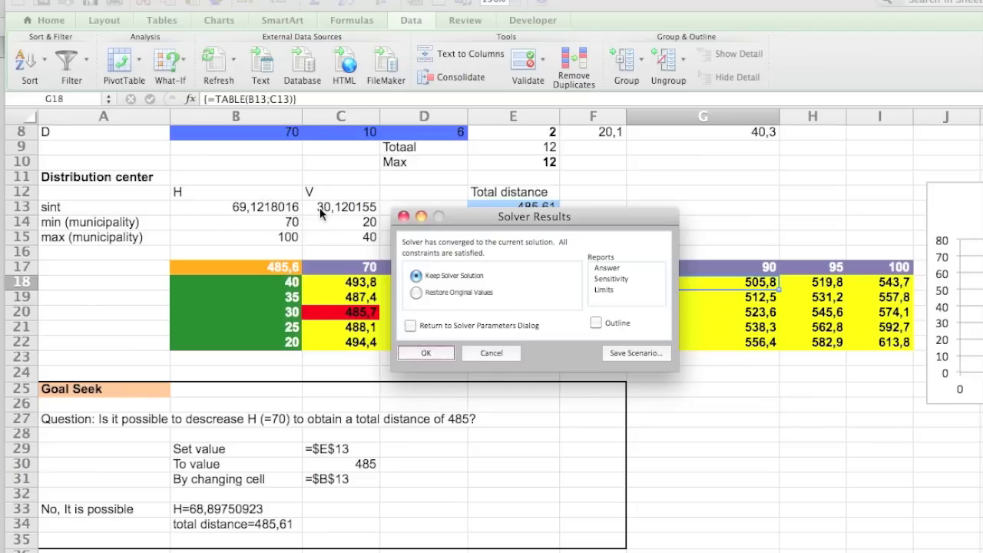
pyautogui.scroll(-4, 328, 273)
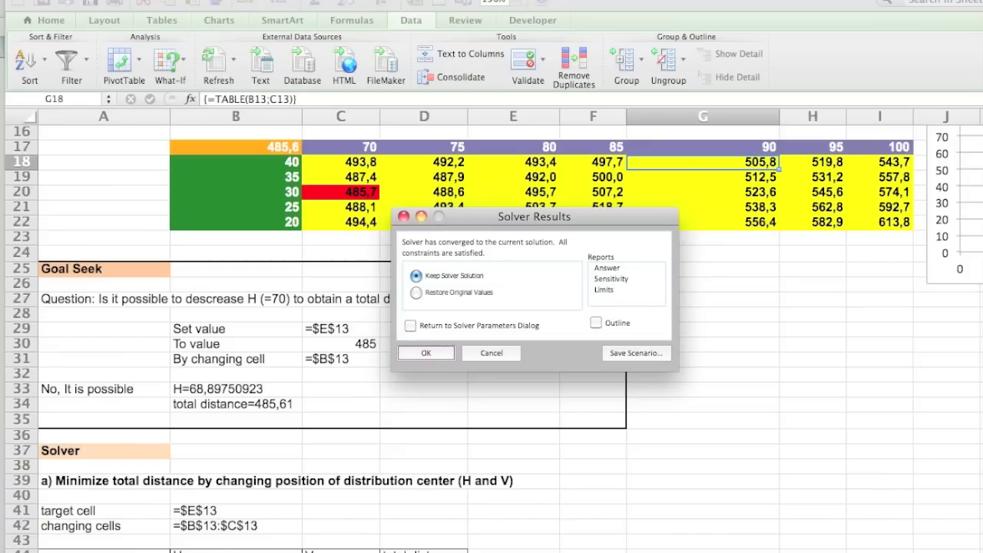
pyautogui.scroll(3, 409, 177)
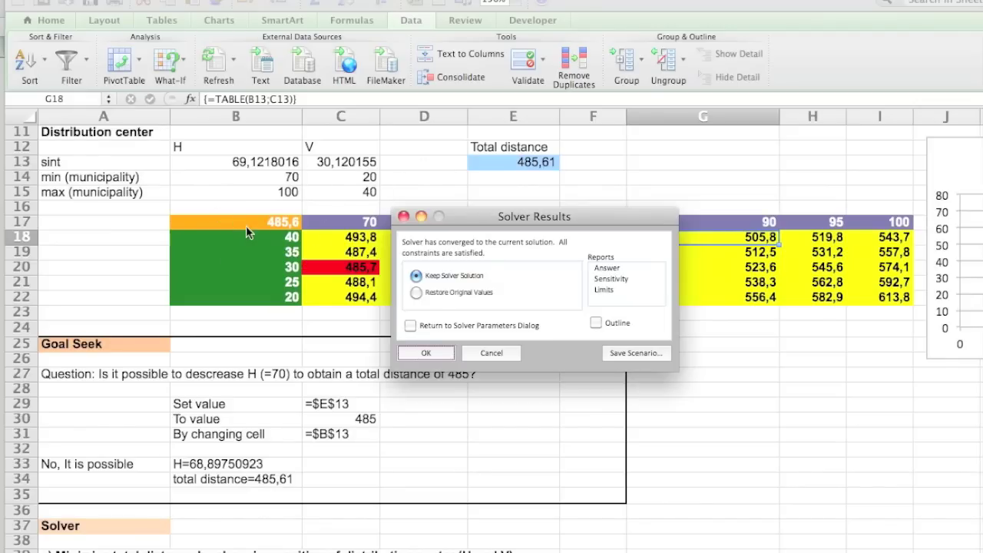
pyautogui.scroll(-3, 246, 226)
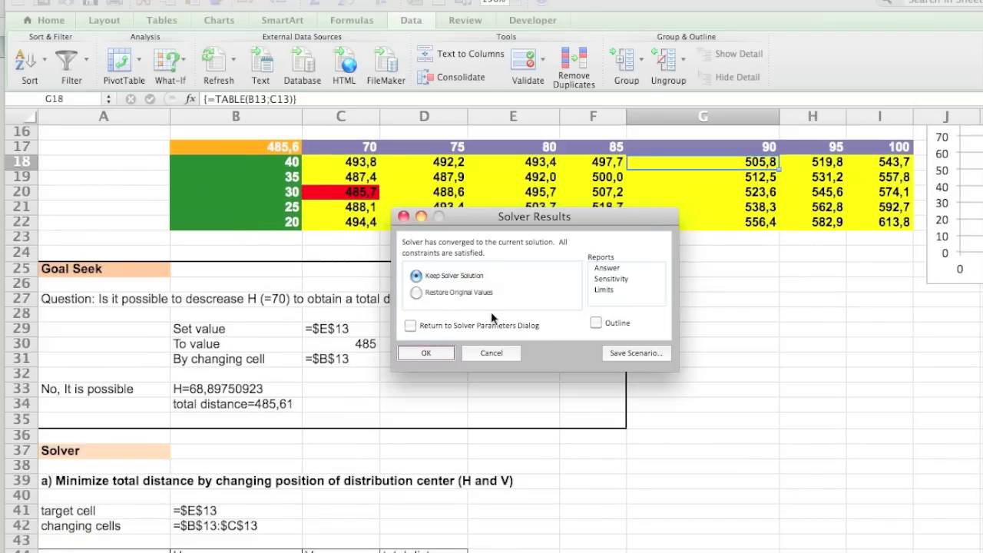
# In Solver Results, choose Restore Original Values and request an Answer report.
pyautogui.click(417, 291)
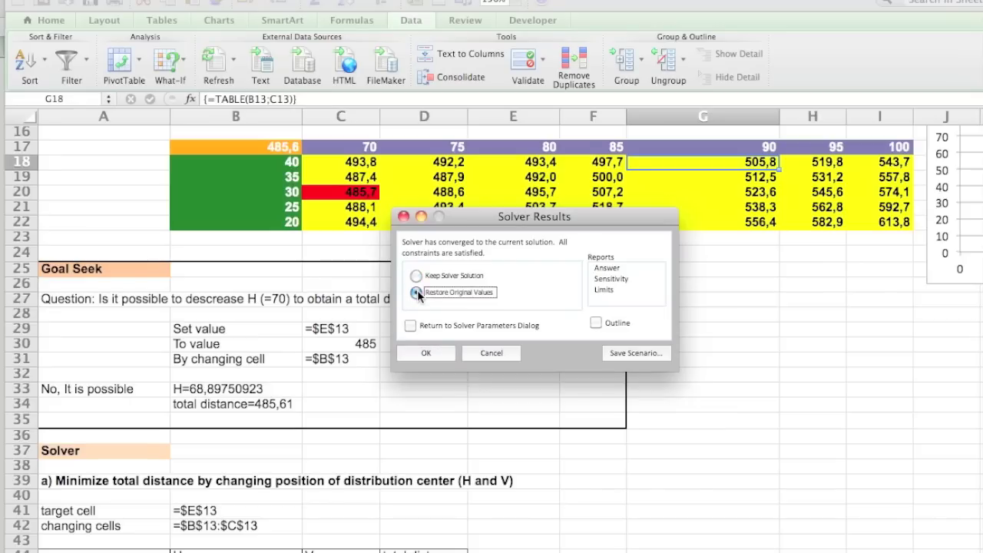
pyautogui.click(596, 267)
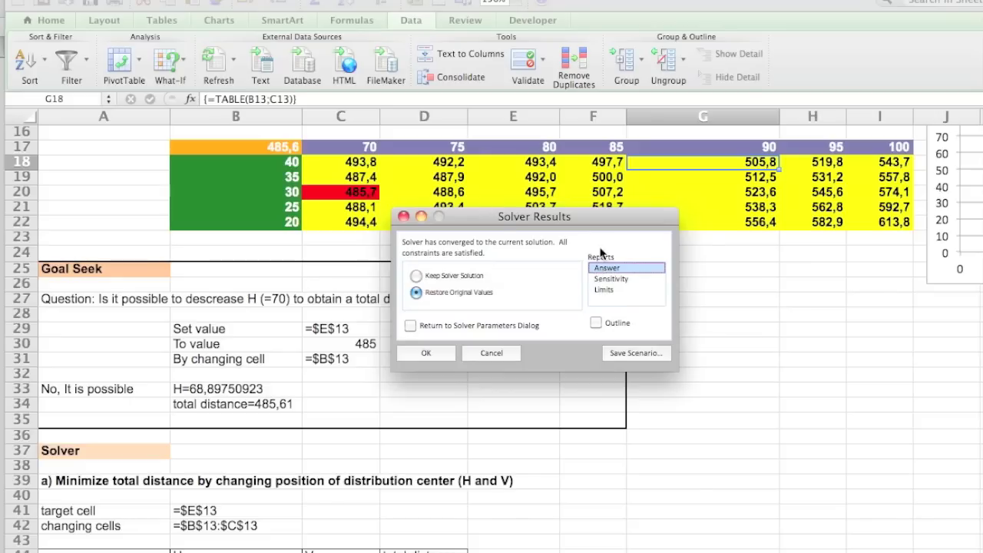
pyautogui.keyDown('super'); pyautogui.click(603, 270); pyautogui.keyUp('super')
pyautogui.keyDown('super'); pyautogui.click(602, 270); pyautogui.keyUp('super')
pyautogui.keyDown('super'); pyautogui.click(602, 270); pyautogui.keyUp('super')
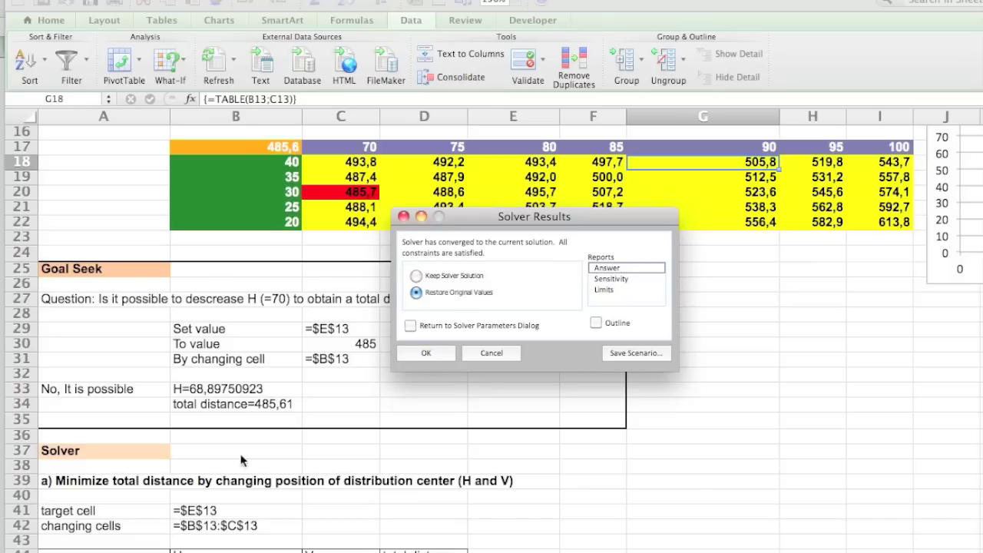
# Accept the results, review the Answer Report (485,68 to 485,61), then return to Exercise 5.
pyautogui.click(415, 295)
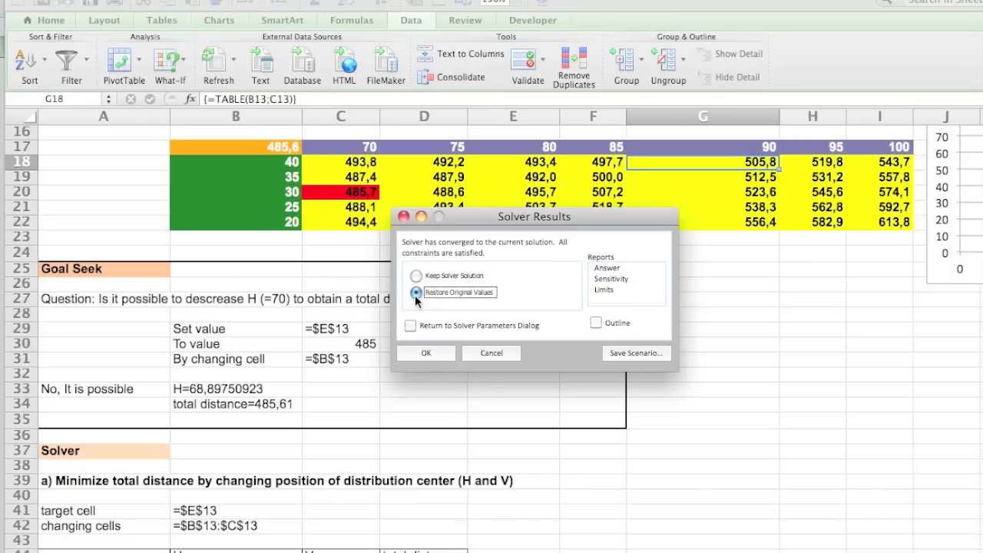
pyautogui.click(426, 354)
pyautogui.scroll(5, 407, 334)
pyautogui.scroll(-3, 323, 292)
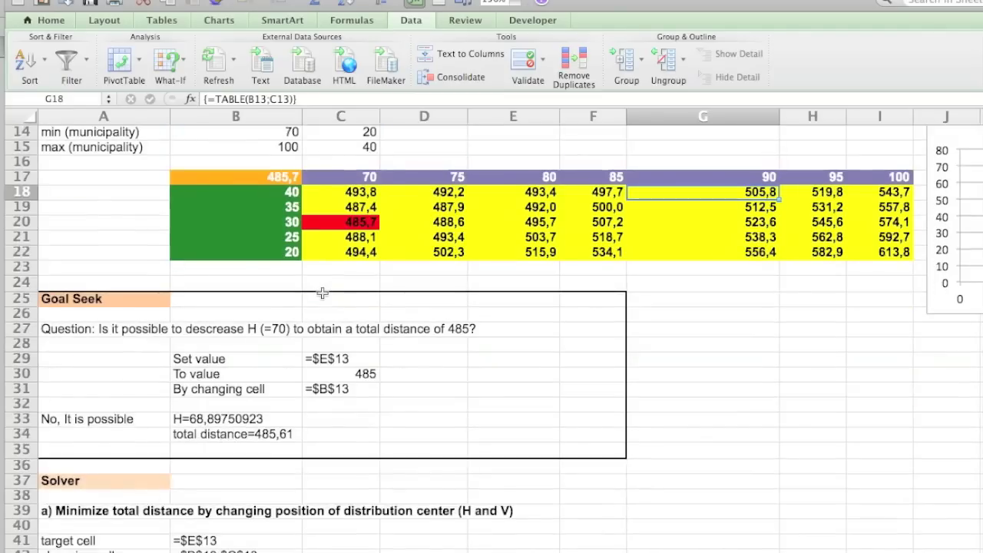
pyautogui.hotkey('ctrl', 'pageup')
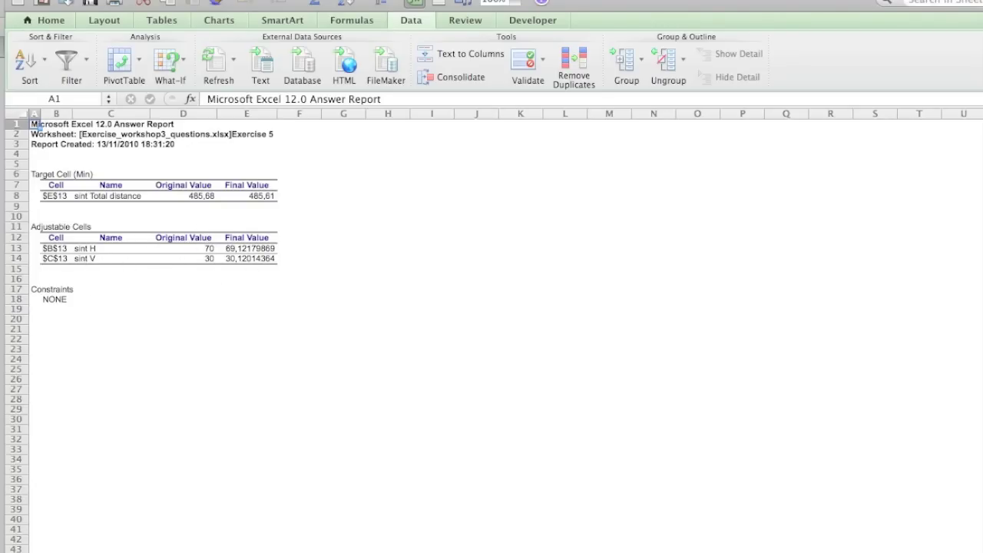
pyautogui.hotkey('ctrl', 'pagedown')
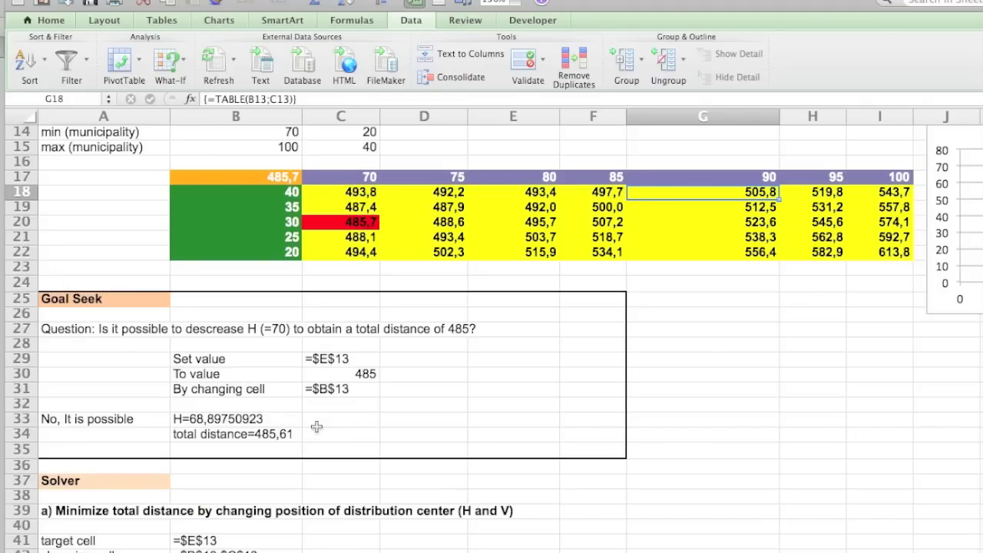
pyautogui.scroll(-2, 316, 426)
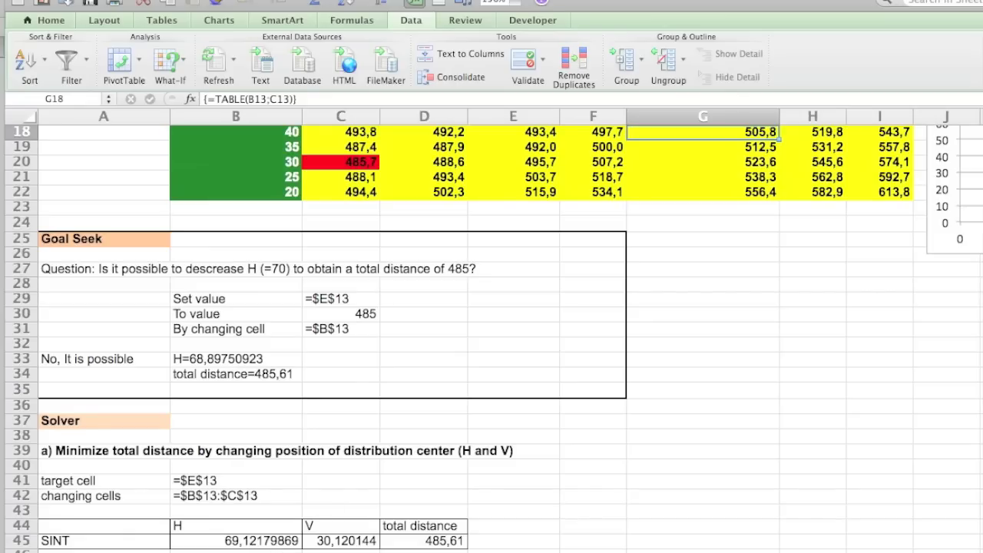
pyautogui.scroll(4, 322, 540)
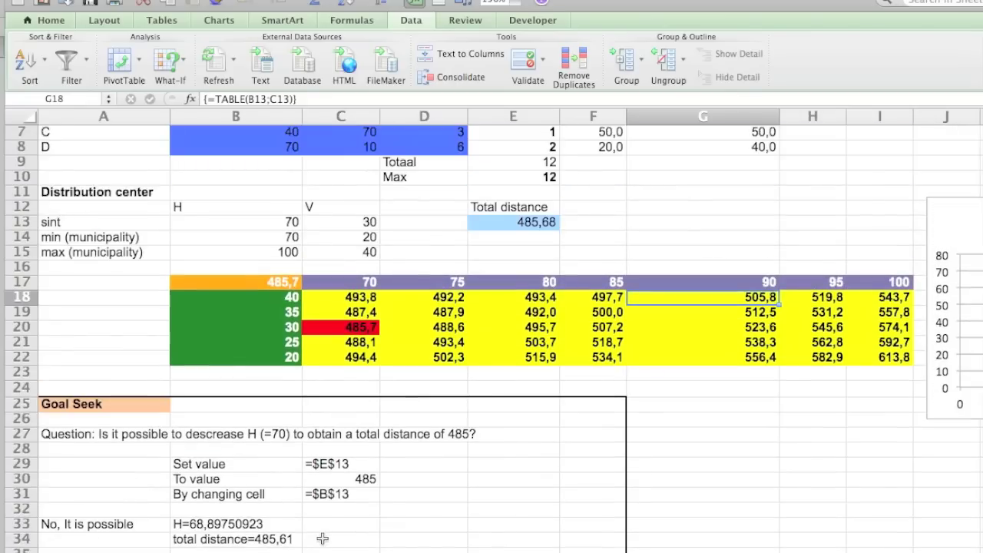
pyautogui.scroll(-5, 285, 265)
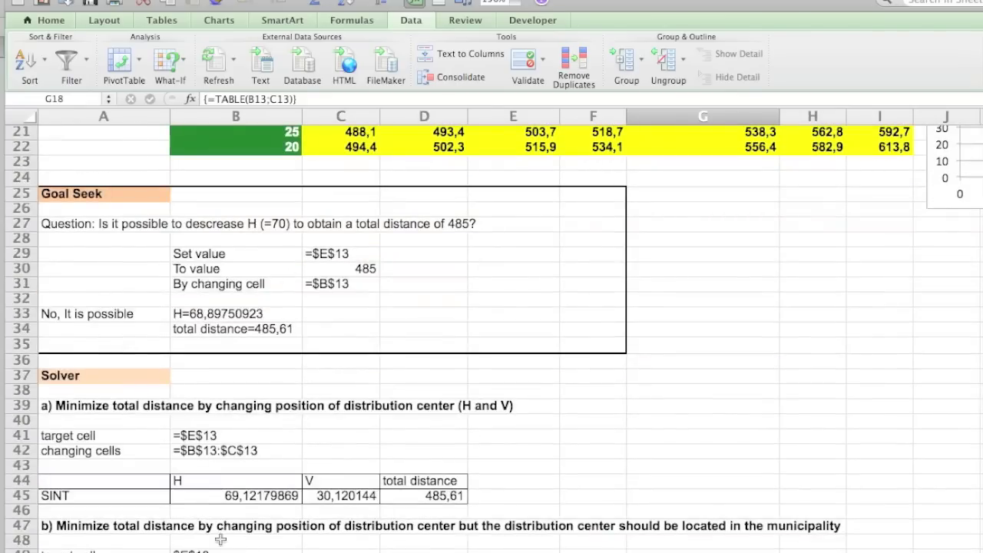
pyautogui.scroll(4, 243, 499)
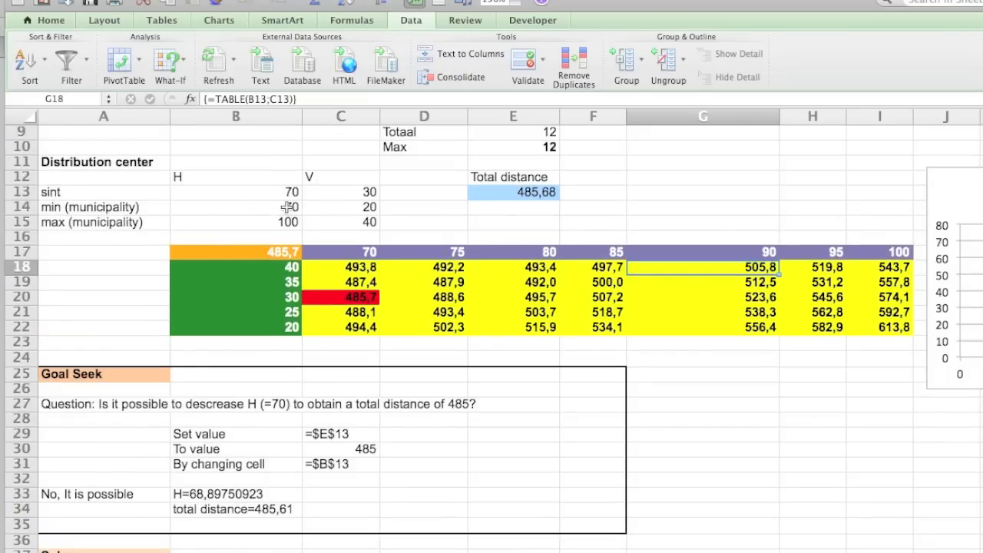
pyautogui.scroll(-4, 286, 215)
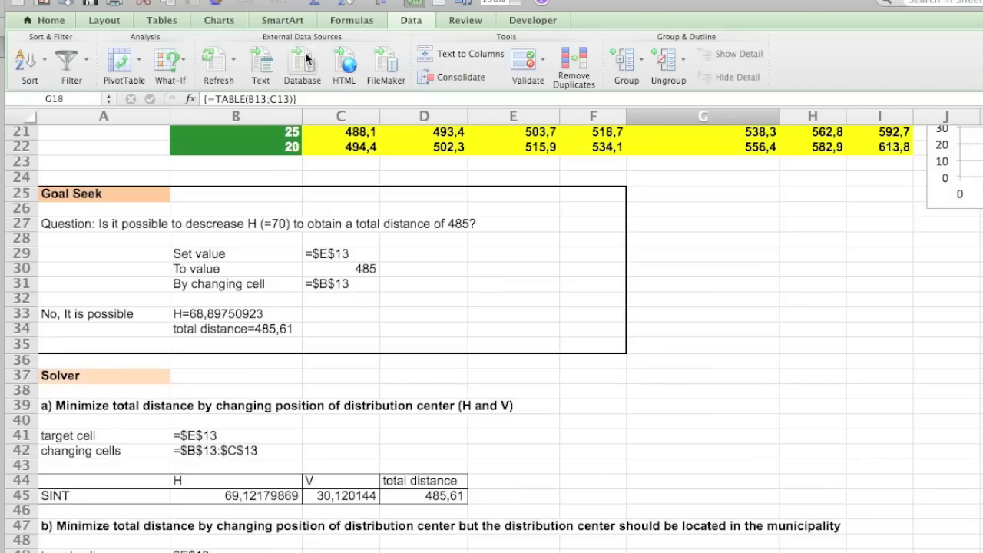
# Reopen Solver and add the constraint B13:C13 <= municipality maximums B15:C15.
pyautogui.click(307, 0)
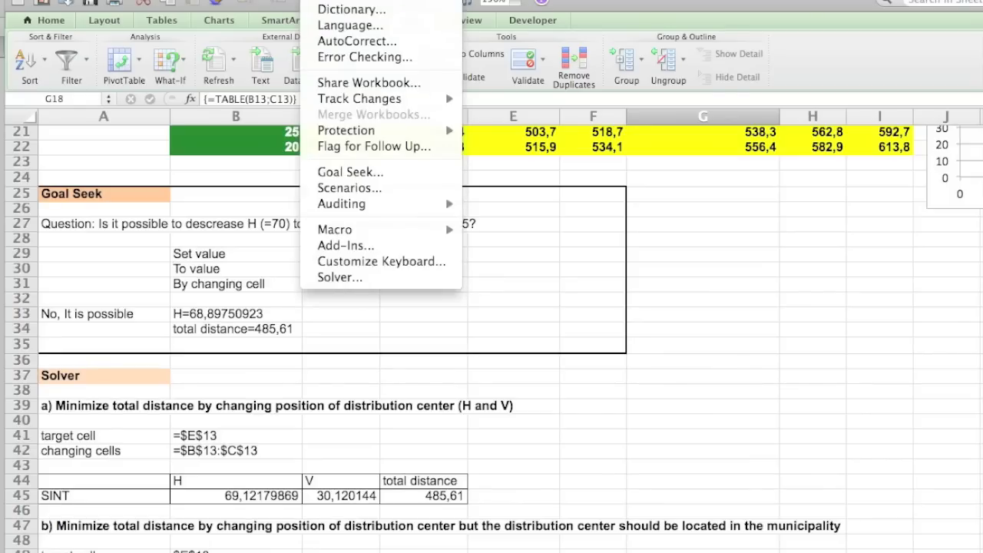
pyautogui.click(345, 278)
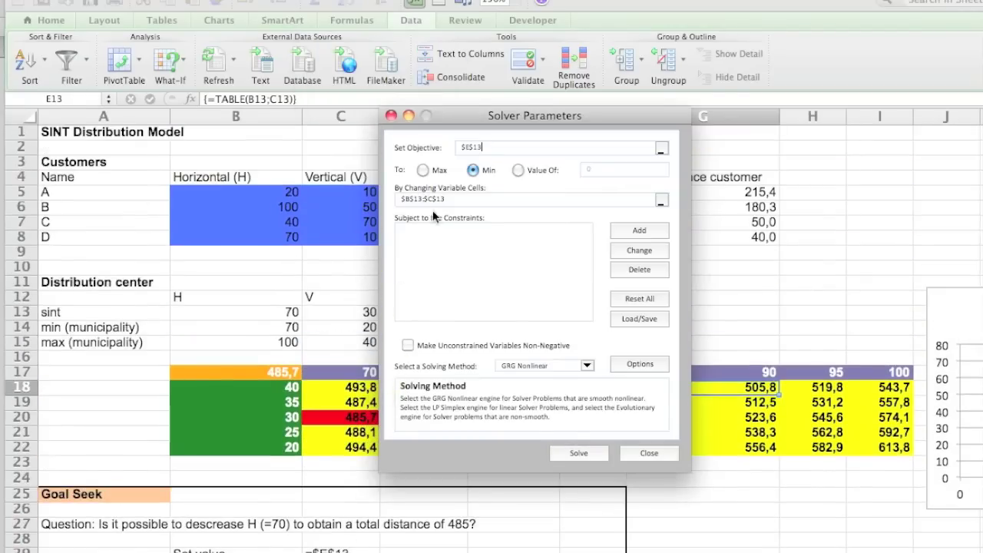
pyautogui.click(639, 229)
pyautogui.click(287, 311)
pyautogui.moveTo(286, 311); pyautogui.dragTo(325, 311)
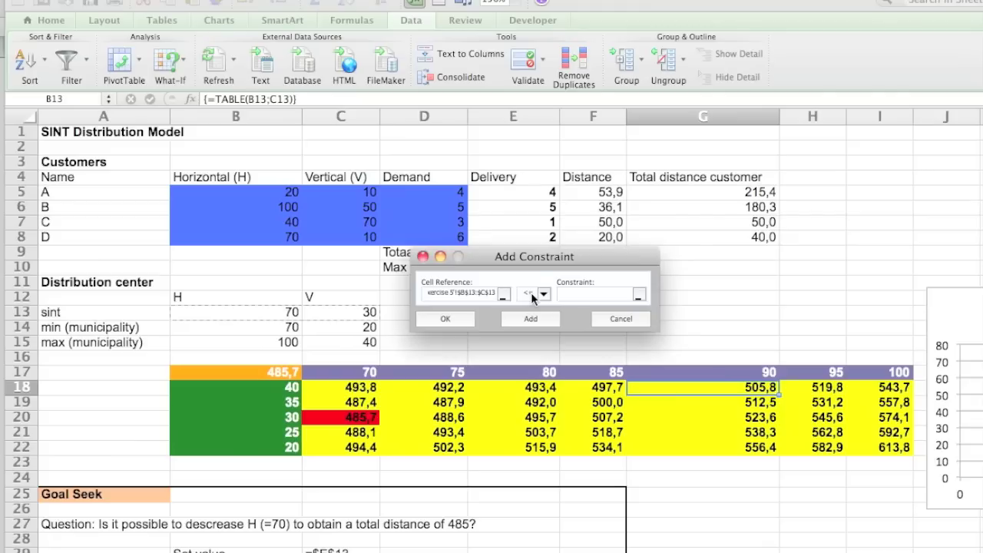
pyautogui.click(285, 341)
pyautogui.click(575, 292)
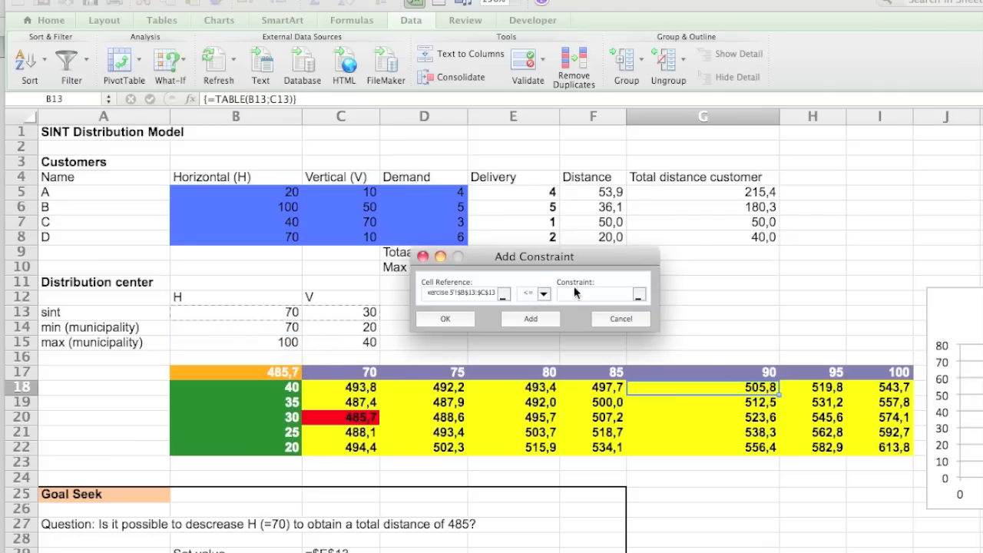
pyautogui.click(285, 341)
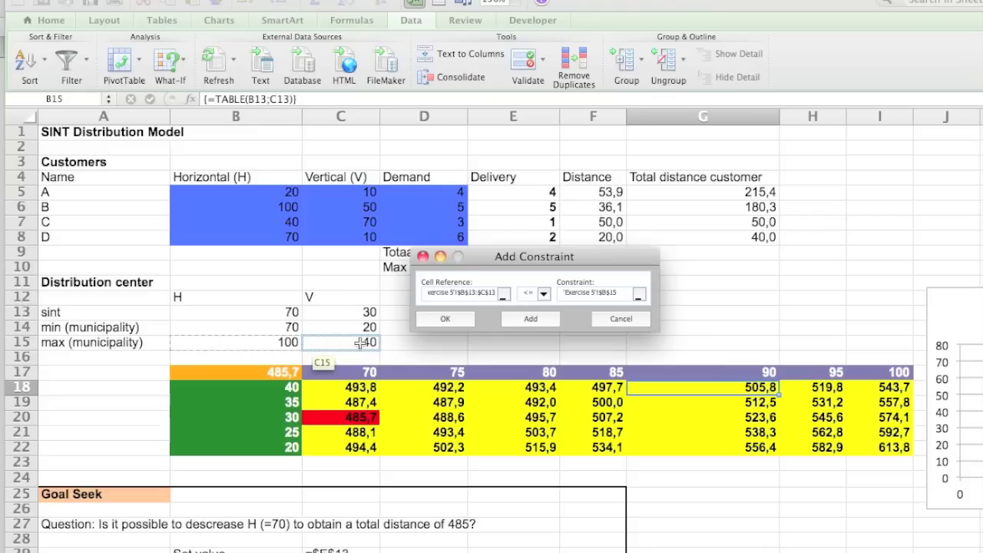
pyautogui.moveTo(360, 342); pyautogui.dragTo(360, 342)
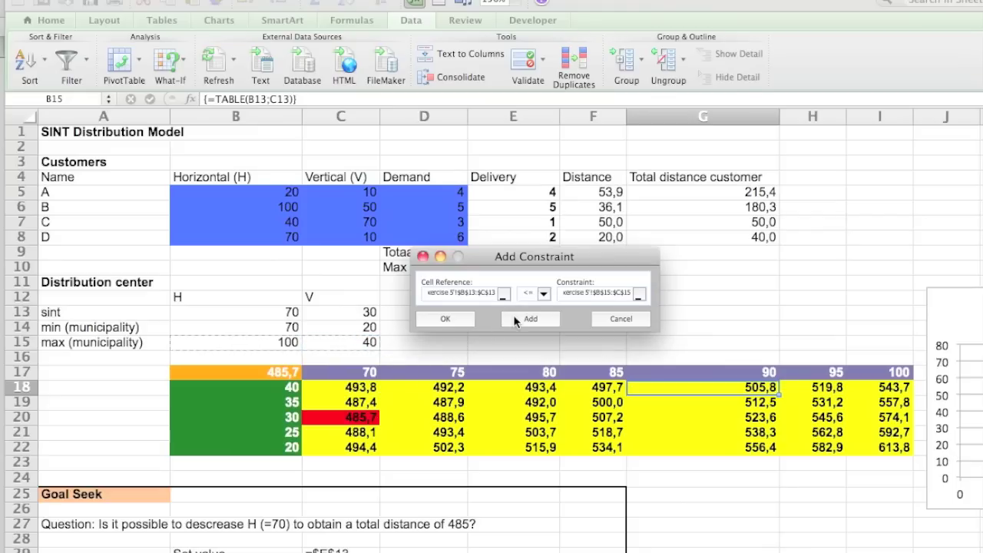
pyautogui.click(516, 317)
# Add the constraint B13:C13 >= municipality minimums B14:C14.
pyautogui.moveTo(291, 311); pyautogui.dragTo(361, 312)
pyautogui.click(541, 294)
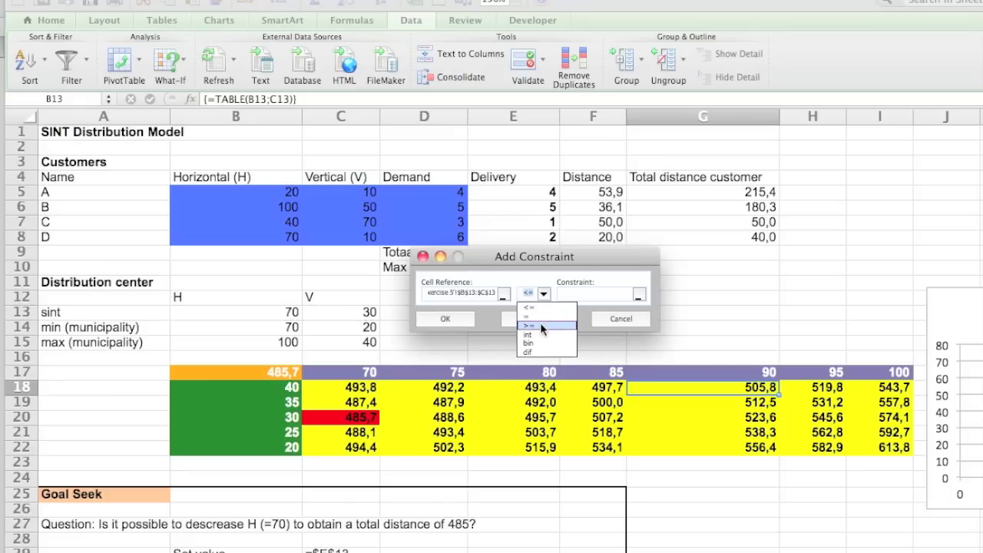
pyautogui.click(539, 323)
pyautogui.moveTo(286, 338); pyautogui.dragTo(375, 329)
pyautogui.click(445, 319)
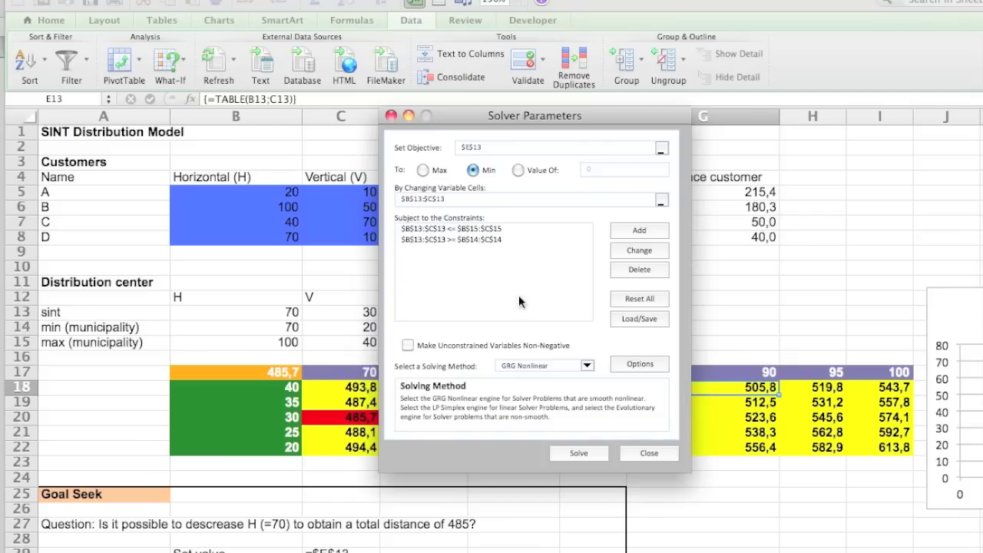
# Solve with municipality bounds, check 485,66 against answer b), and restore original values.
pyautogui.click(581, 452)
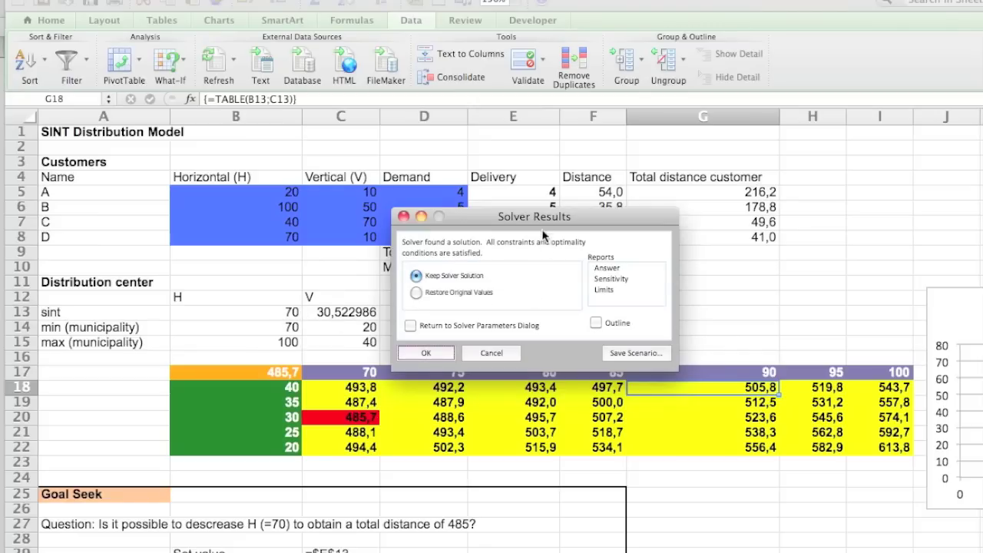
pyautogui.moveTo(543, 217); pyautogui.dragTo(830, 269)
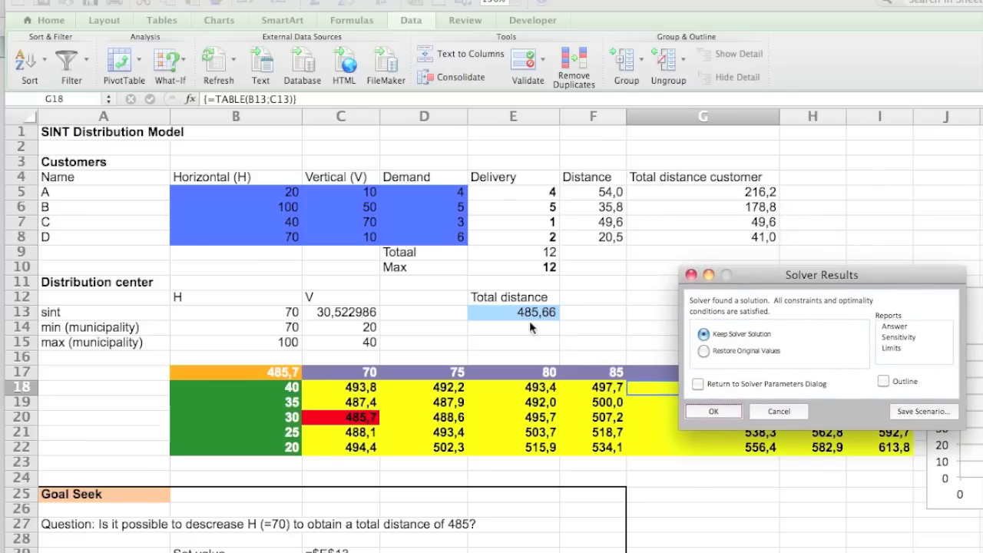
pyautogui.scroll(-6, 500, 356)
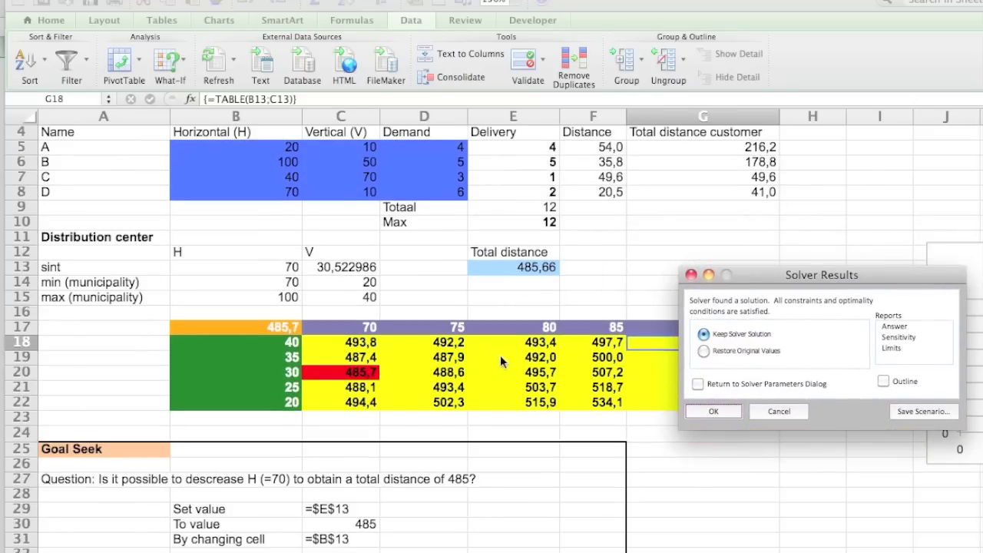
pyautogui.scroll(-3, 500, 356)
pyautogui.scroll(3, 500, 356)
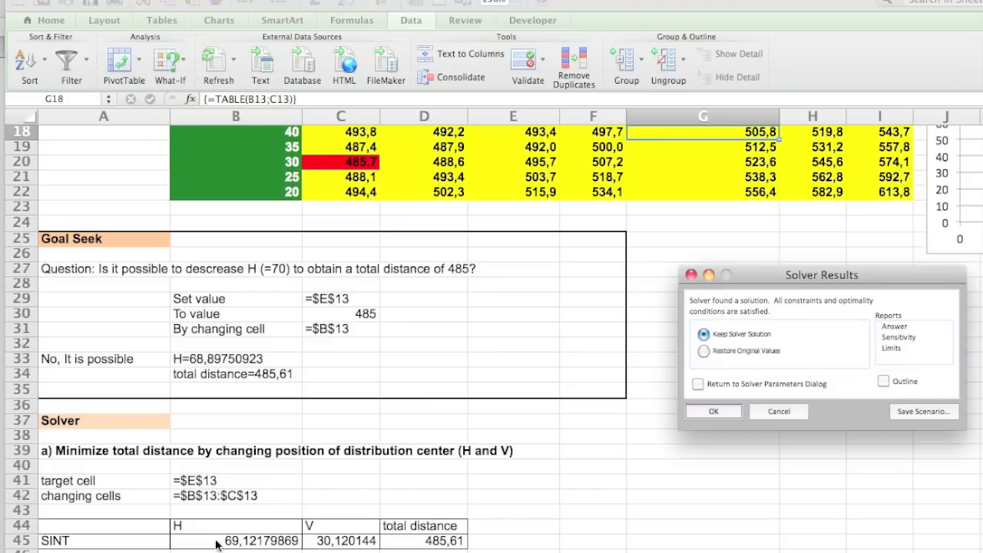
pyautogui.scroll(-1, 218, 518)
pyautogui.scroll(-8, 217, 518)
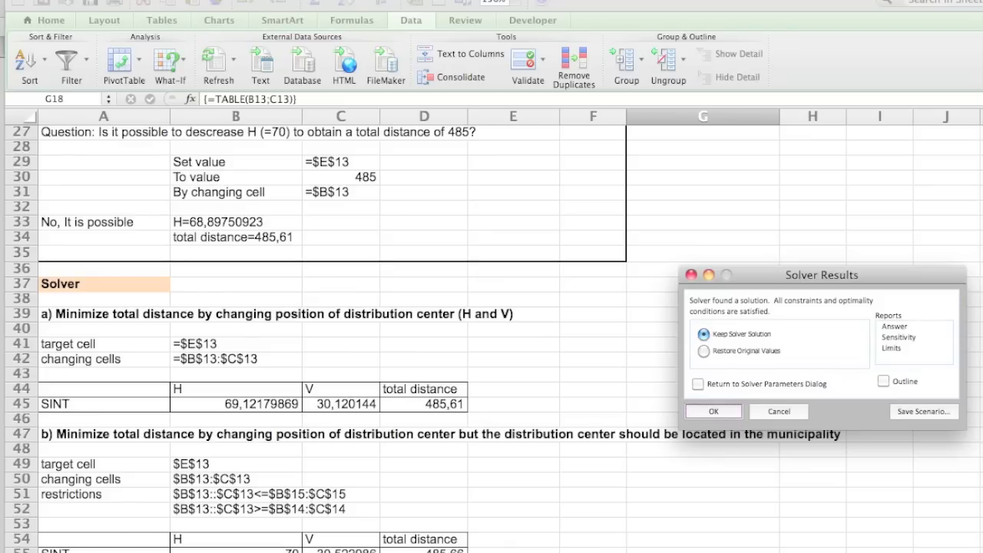
pyautogui.scroll(-4, 353, 453)
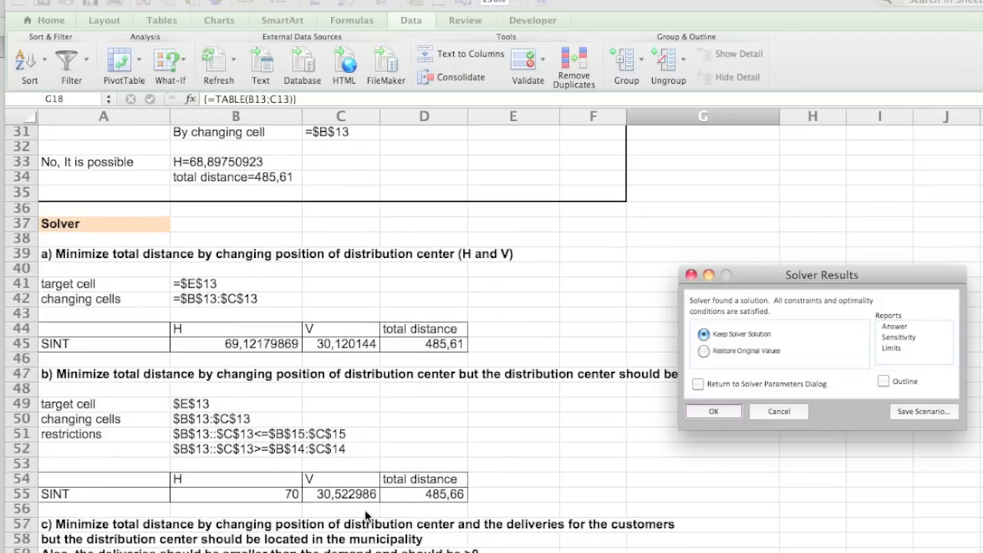
pyautogui.click(706, 351)
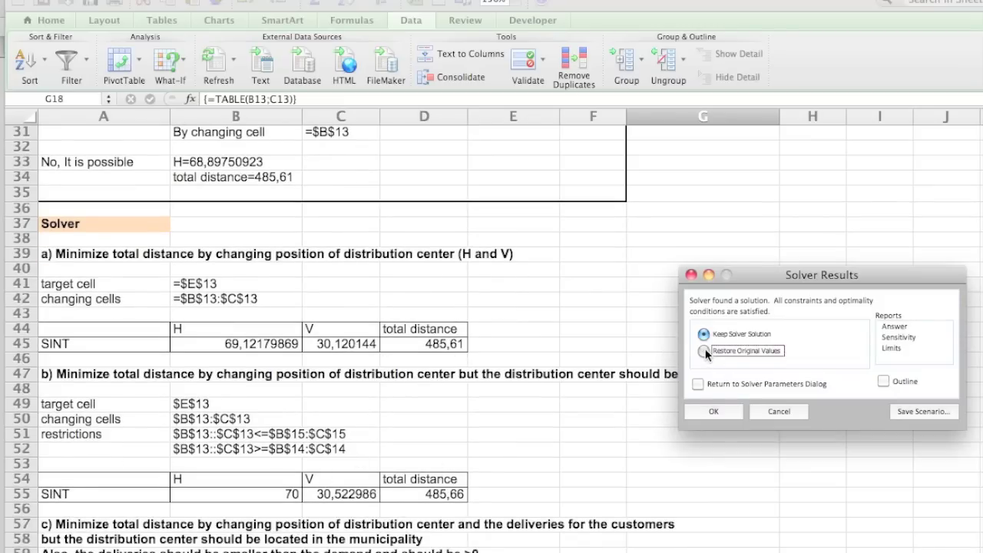
pyautogui.click(714, 413)
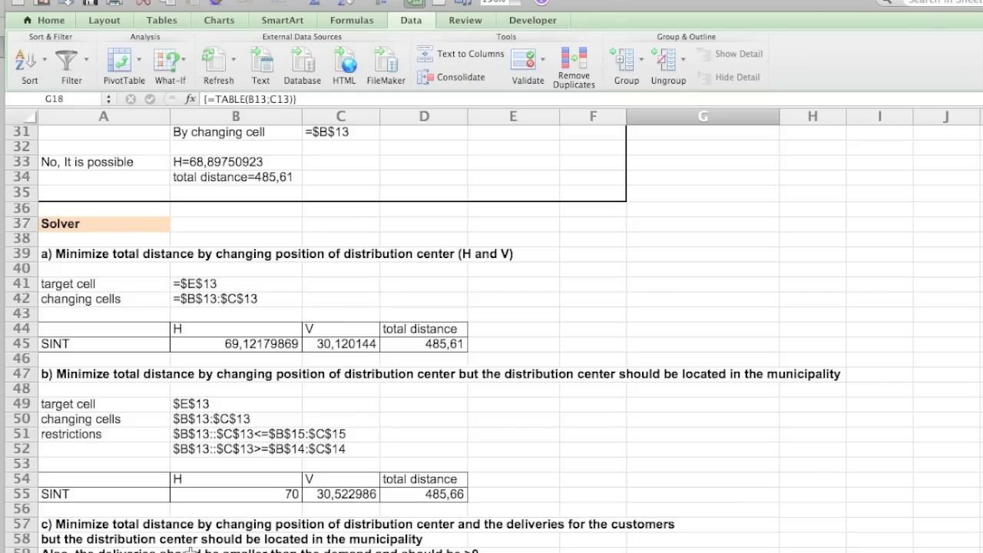
pyautogui.scroll(-1, 190, 550)
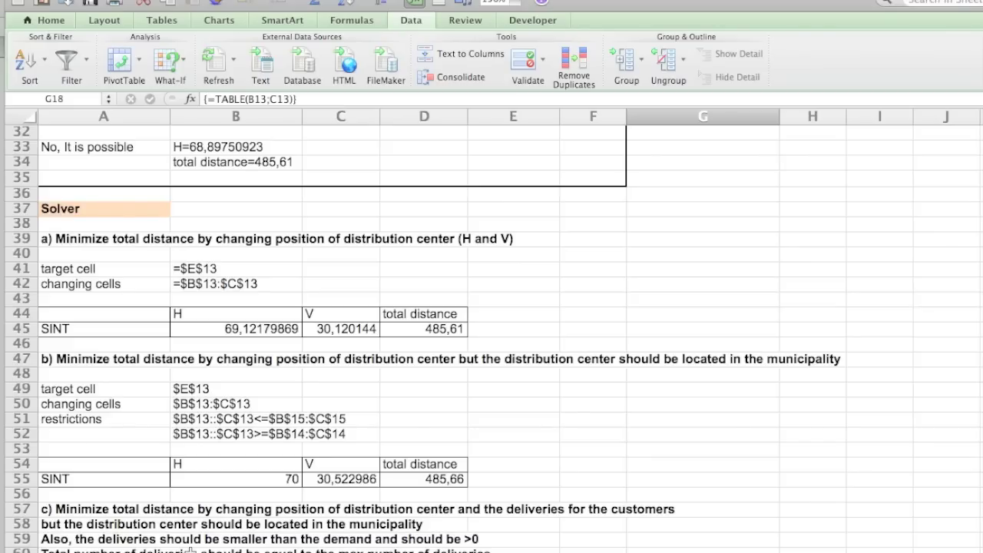
pyautogui.scroll(20, 190, 549)
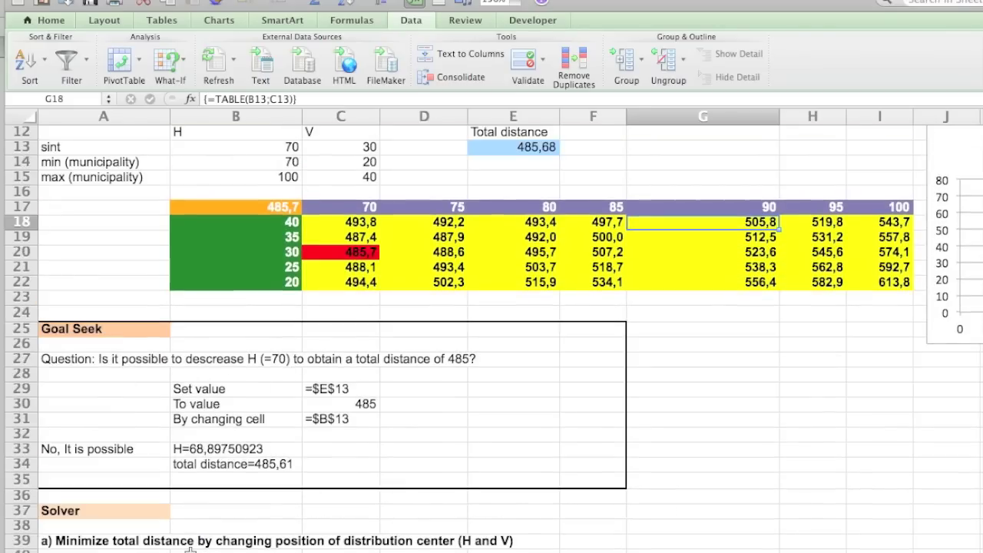
pyautogui.scroll(11, 191, 550)
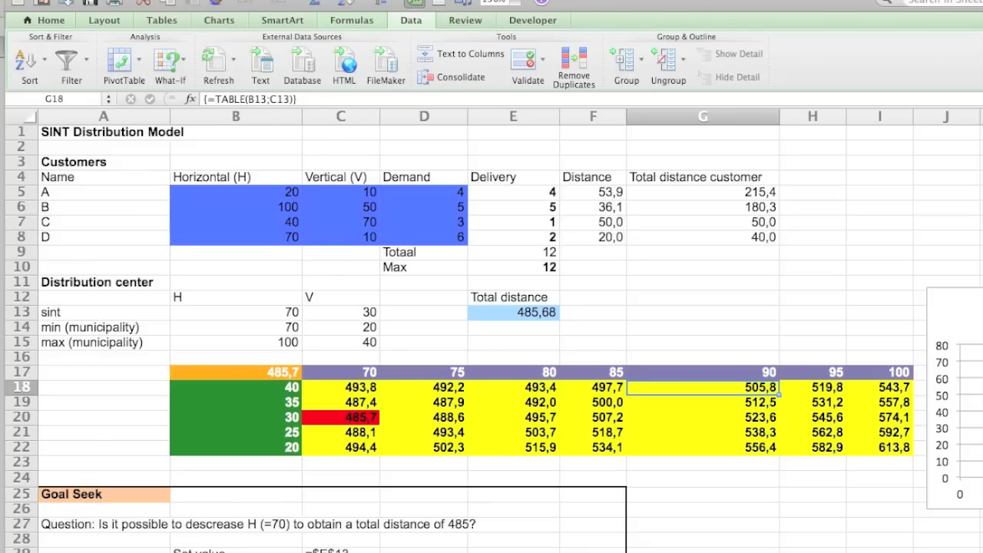
# Reopen Solver and append deliveries E5:E8 to the changing cells after B13:C13.
pyautogui.click(314, 0)
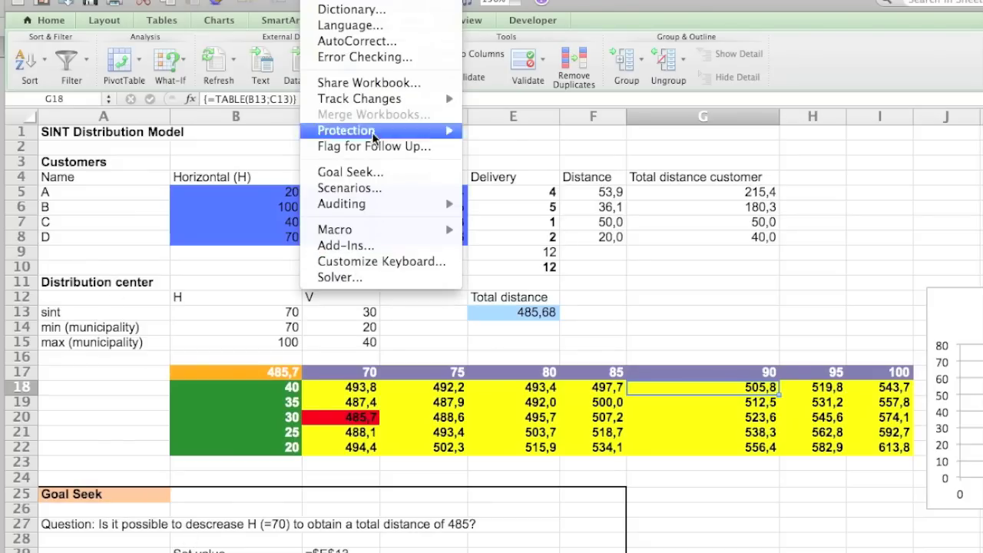
pyautogui.click(390, 278)
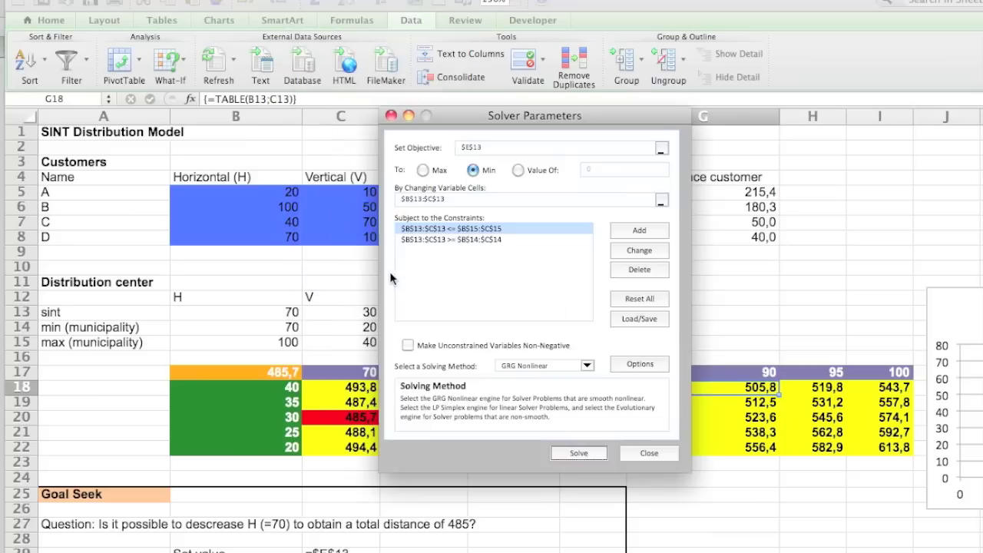
pyautogui.click(661, 200)
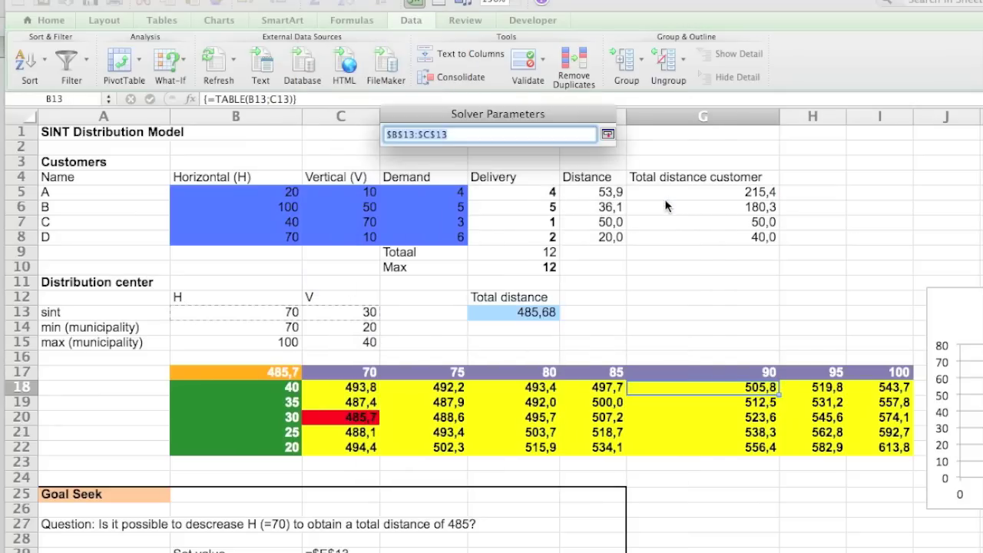
pyautogui.click(472, 134)
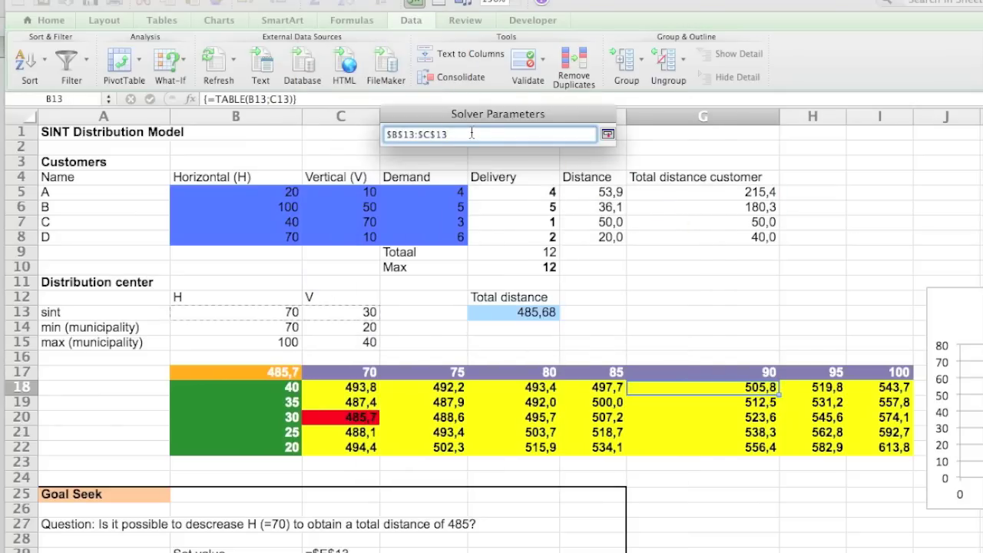
pyautogui.write(';')
pyautogui.press('Down')
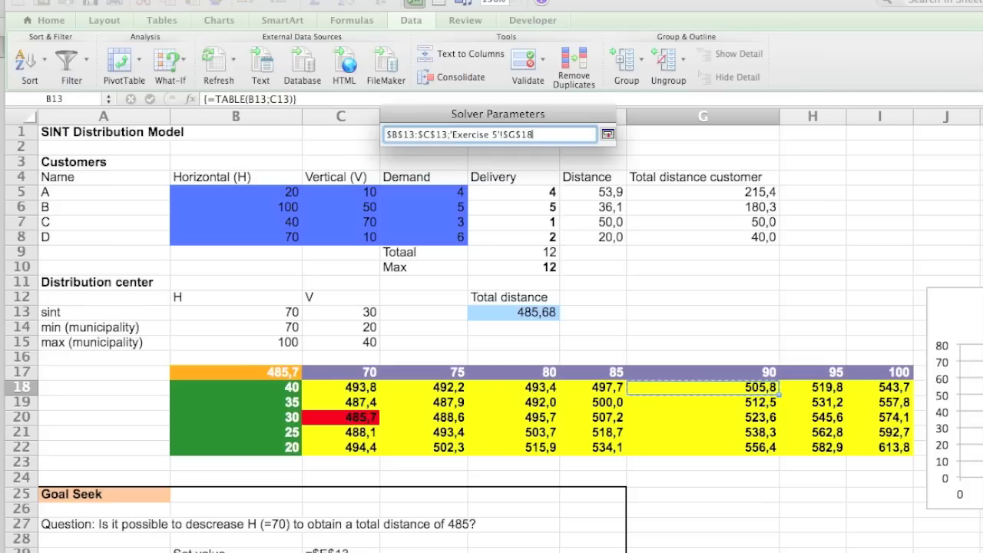
pyautogui.press('BackSpace')
pyautogui.press('BackSpace')
pyautogui.press('BackSpace')
pyautogui.press('BackSpace')
pyautogui.press('BackSpace')
pyautogui.press('BackSpace')
pyautogui.press('BackSpace')
pyautogui.press('BackSpace')
pyautogui.press('BackSpace')
pyautogui.press('BackSpace')
pyautogui.press('BackSpace')
pyautogui.press('BackSpace')
pyautogui.press('BackSpace')
pyautogui.press('BackSpace')
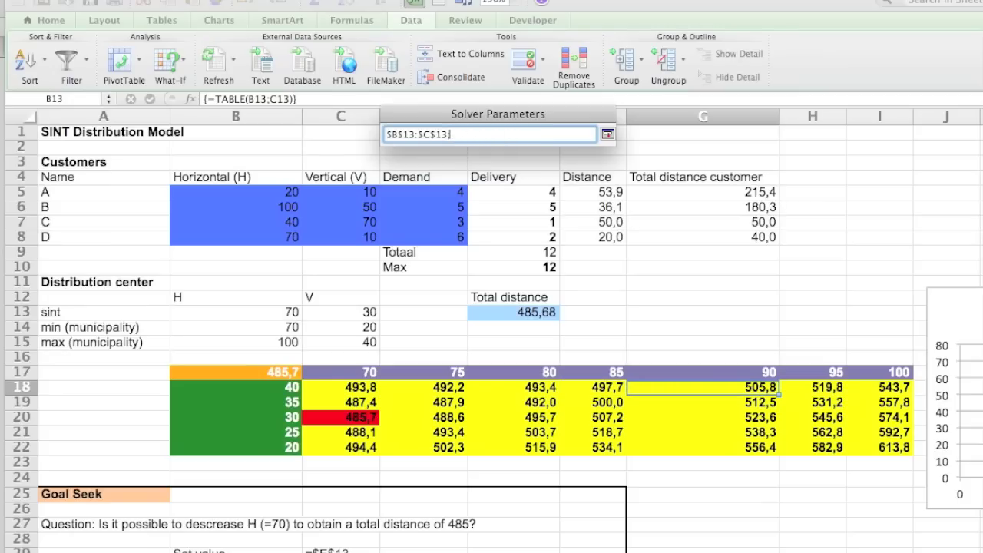
pyautogui.write(';')
pyautogui.click(535, 192)
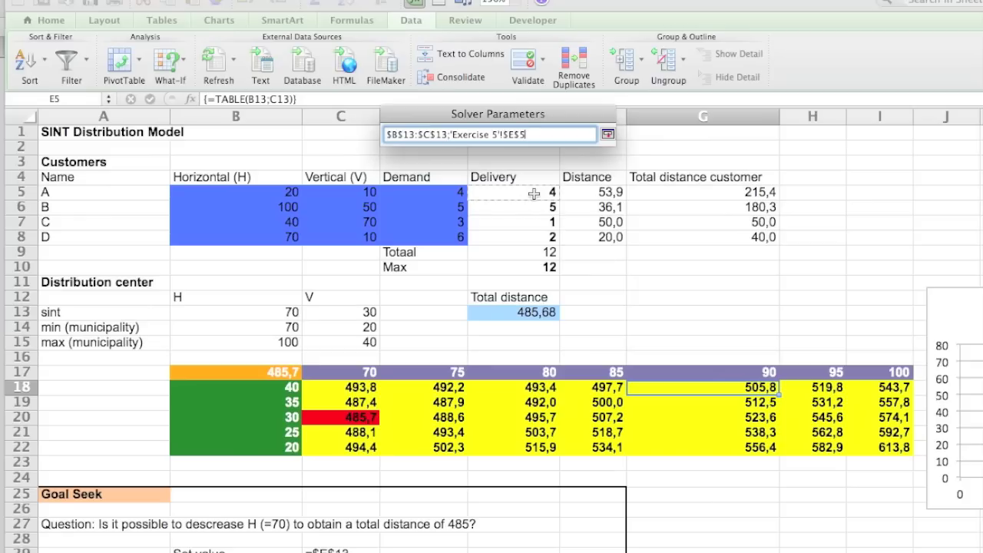
pyautogui.moveTo(533, 194); pyautogui.dragTo(533, 240)
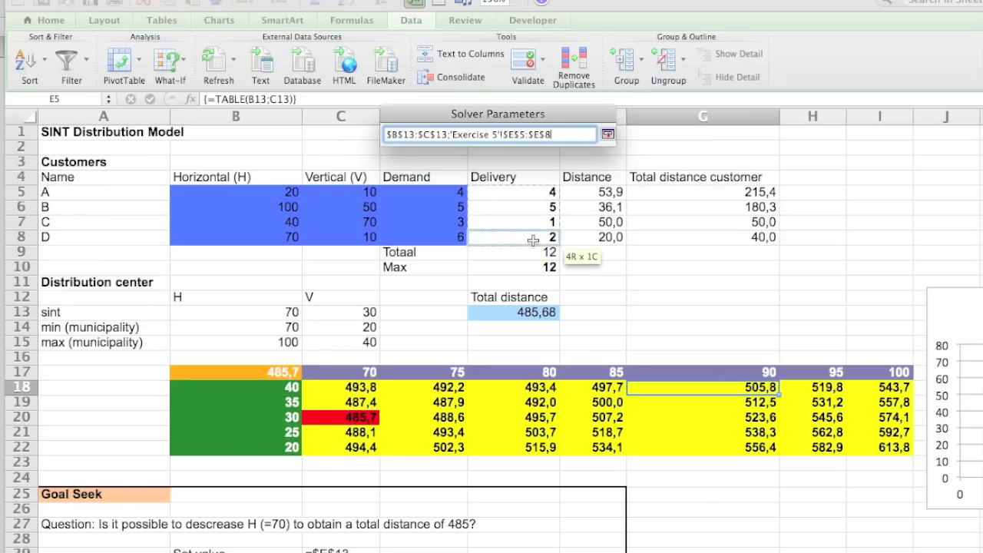
pyautogui.click(607, 135)
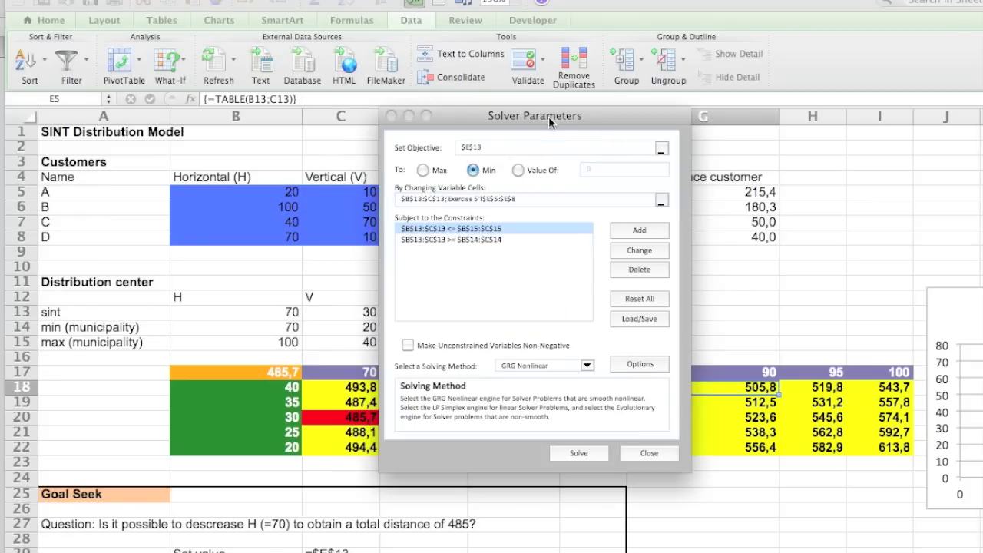
pyautogui.moveTo(550, 115); pyautogui.dragTo(853, 1)
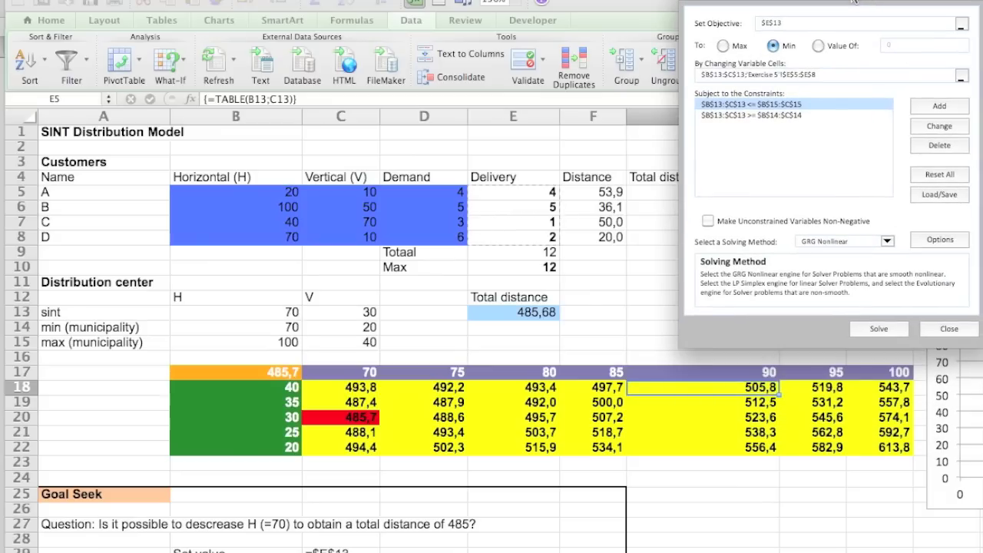
# Run Solver with deliveries as variables, then restore the original values when it fails to converge.
pyautogui.click(883, 328)
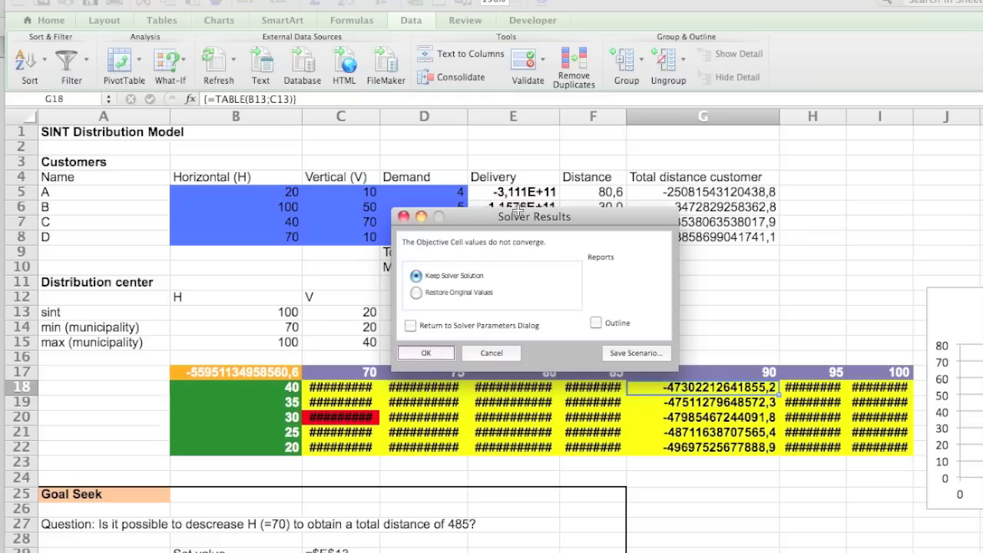
pyautogui.moveTo(521, 214); pyautogui.dragTo(735, 132)
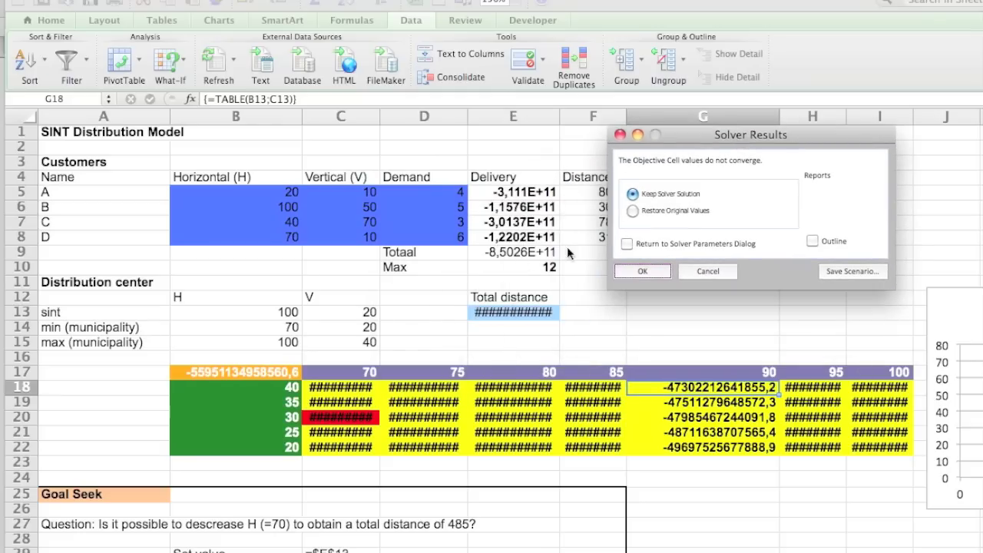
pyautogui.click(632, 211)
pyautogui.click(654, 271)
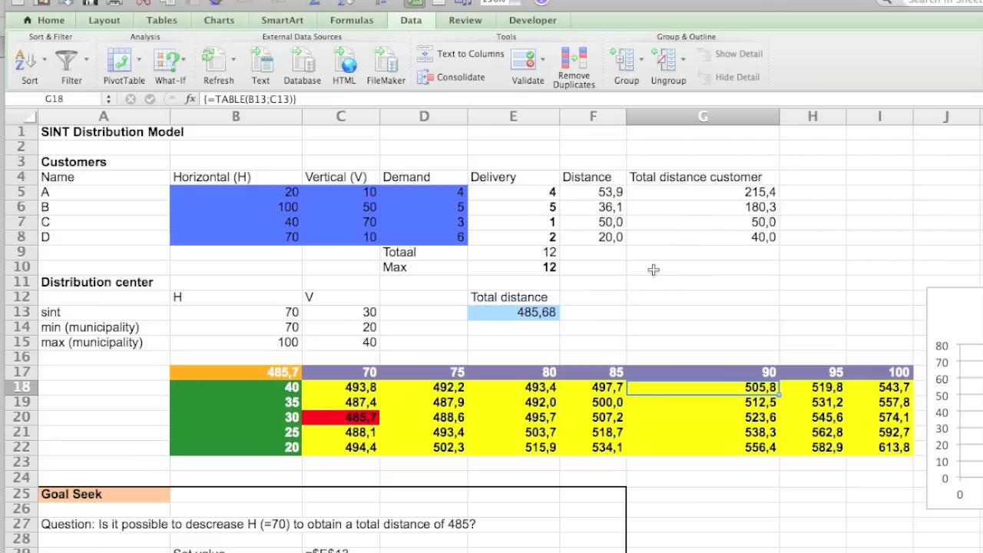
# Add the Solver constraint E5:E8 >= 0 and solve, giving all deliveries 0 and distance 0,0.
pyautogui.click(316, 2)
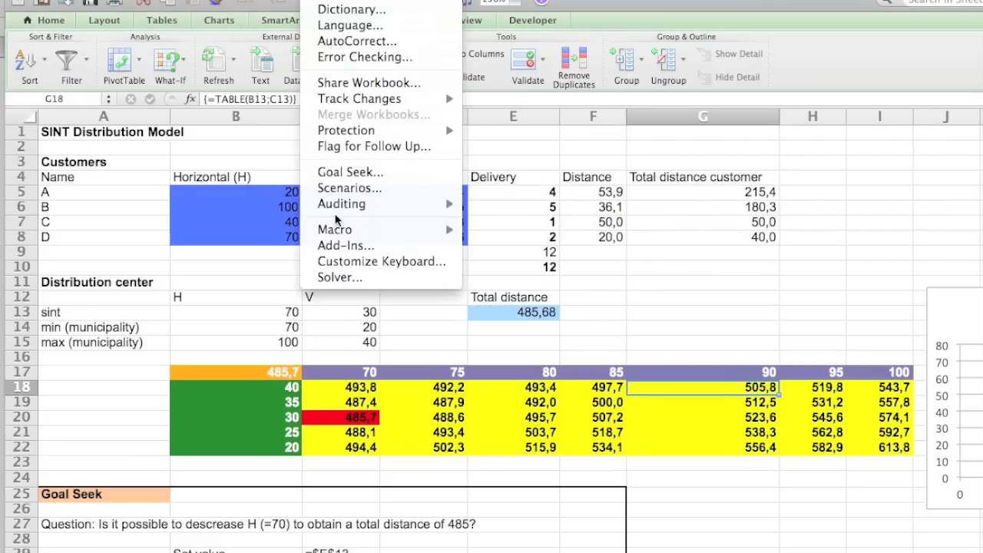
pyautogui.click(348, 278)
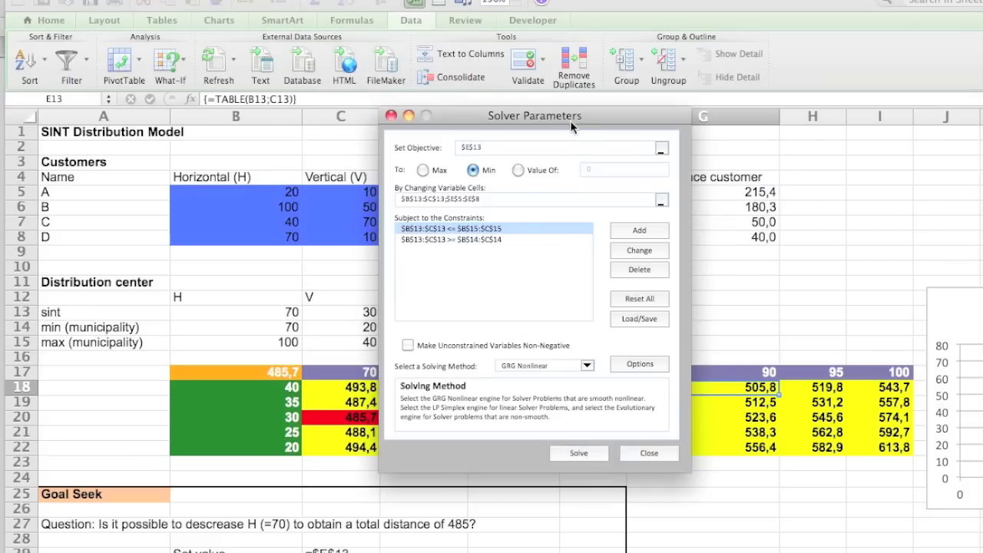
pyautogui.moveTo(571, 117); pyautogui.dragTo(828, 21)
pyautogui.click(896, 133)
pyautogui.moveTo(509, 192); pyautogui.dragTo(509, 237)
pyautogui.click(542, 292)
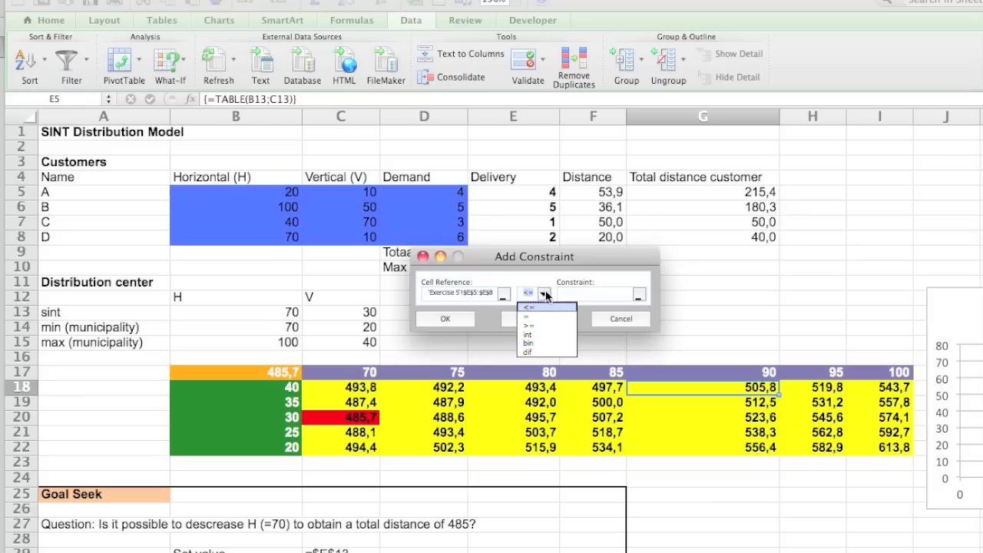
pyautogui.click(544, 326)
pyautogui.click(573, 294)
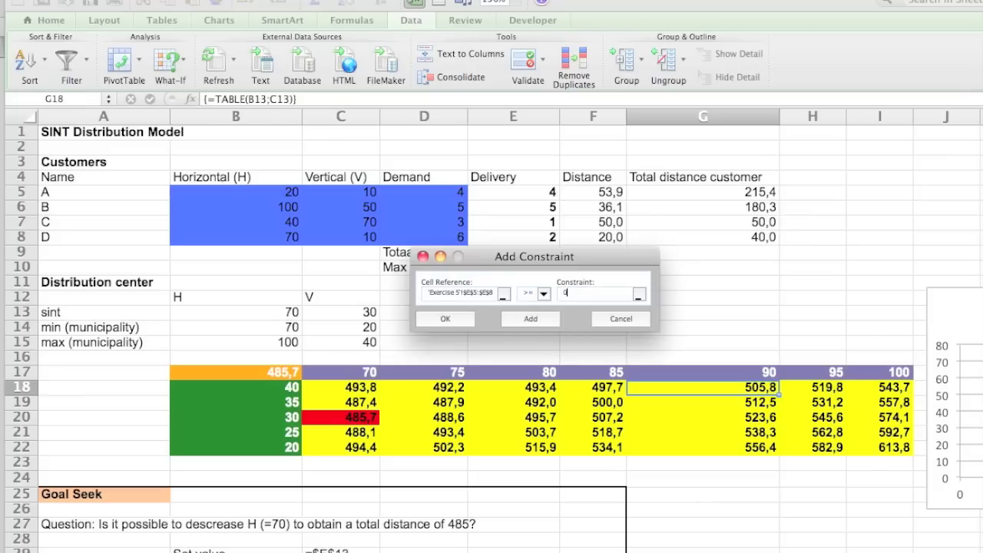
pyautogui.click(443, 318)
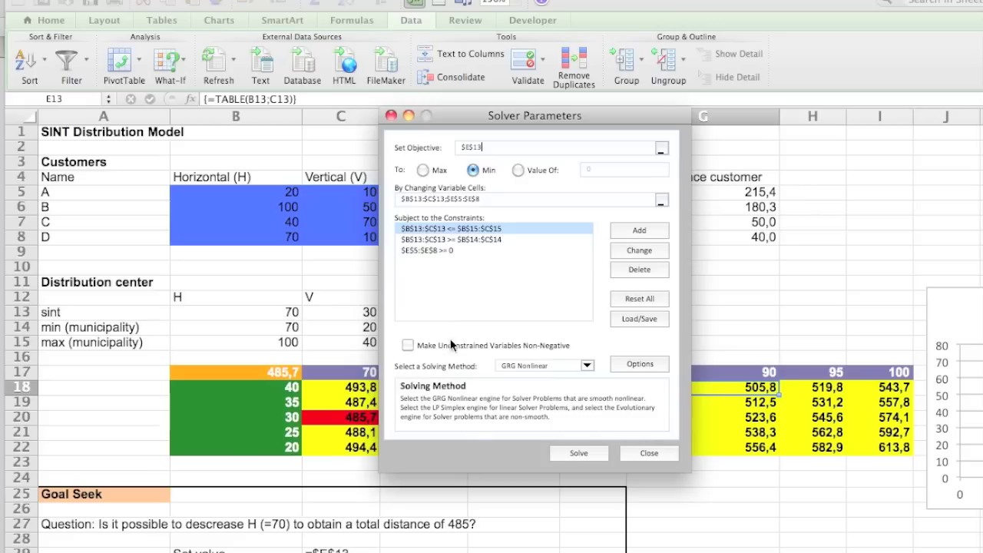
pyautogui.click(578, 453)
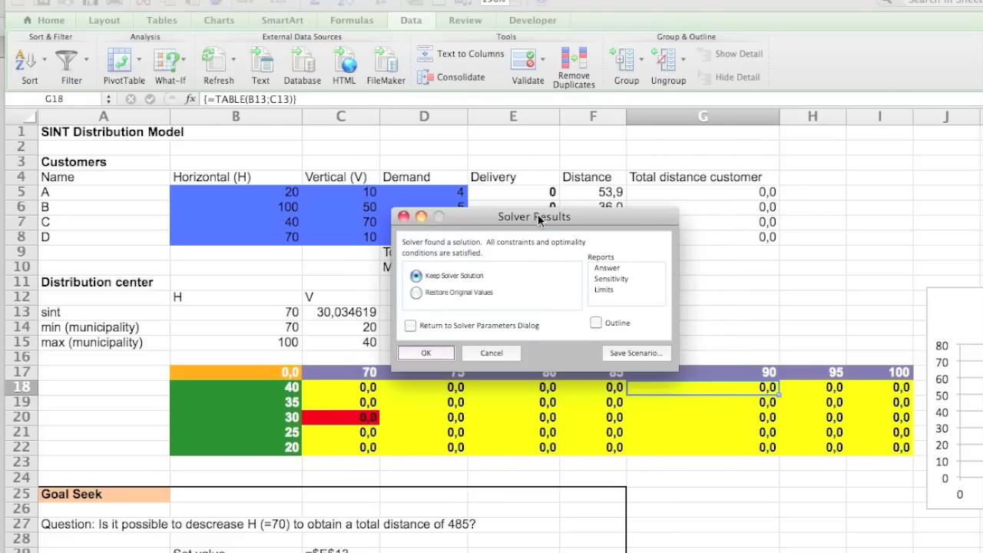
# Discard the zero-delivery solution and restore the original values.
pyautogui.moveTo(539, 220); pyautogui.dragTo(802, 154)
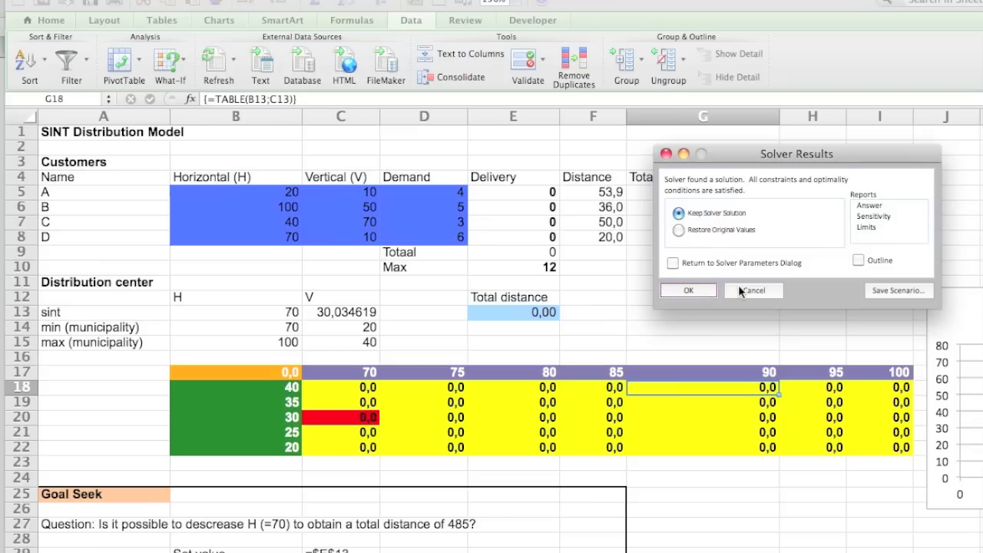
pyautogui.click(678, 230)
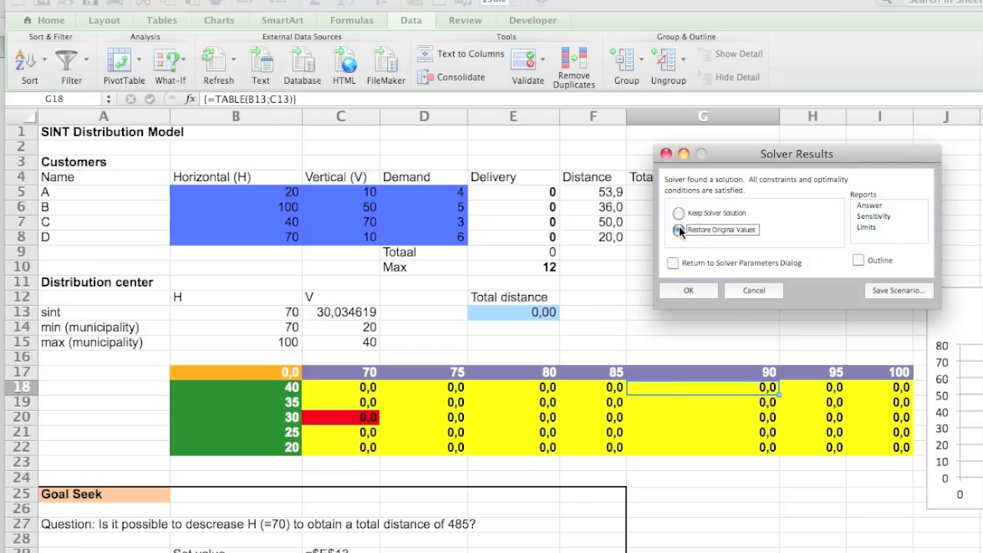
pyautogui.click(681, 291)
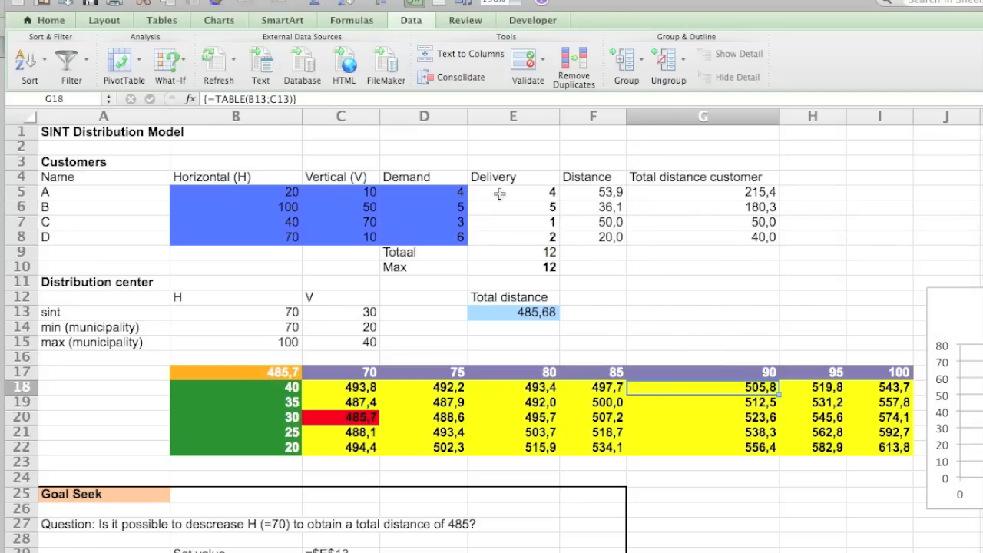
# Add the Solver constraint $E$9 = $E$10 and solve, reaching V 20 and distance 120,0.
pyautogui.click(390, 3)
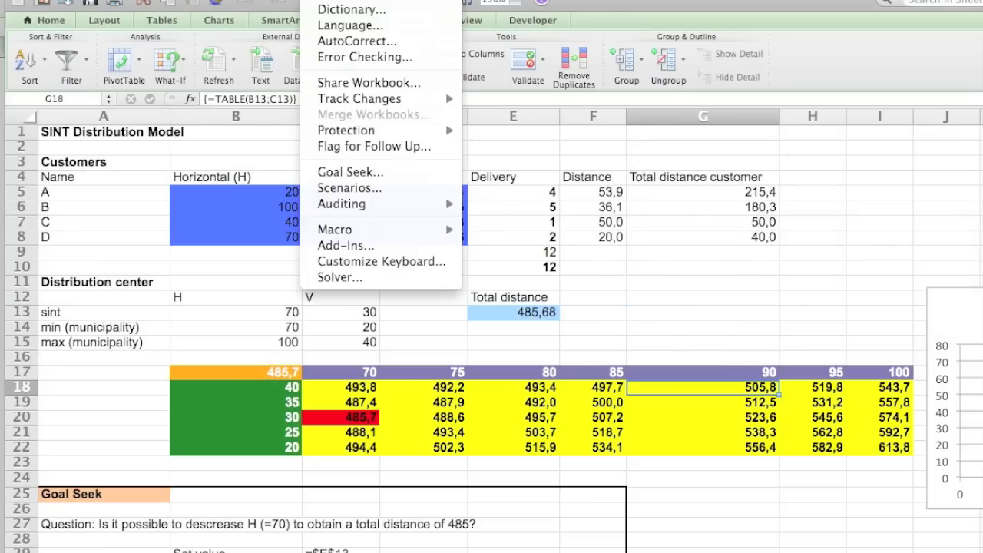
pyautogui.click(368, 279)
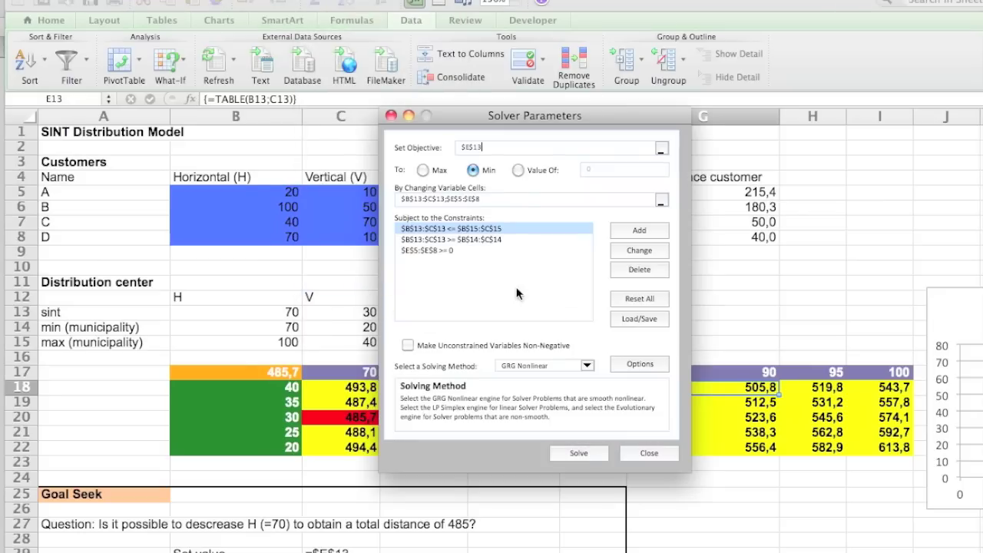
pyautogui.moveTo(546, 119); pyautogui.dragTo(831, 108)
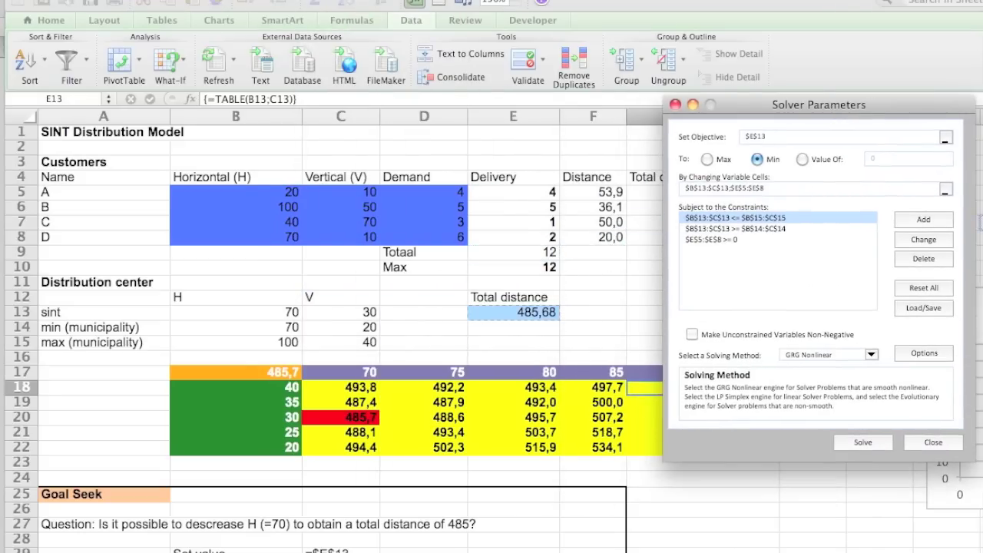
pyautogui.click(924, 220)
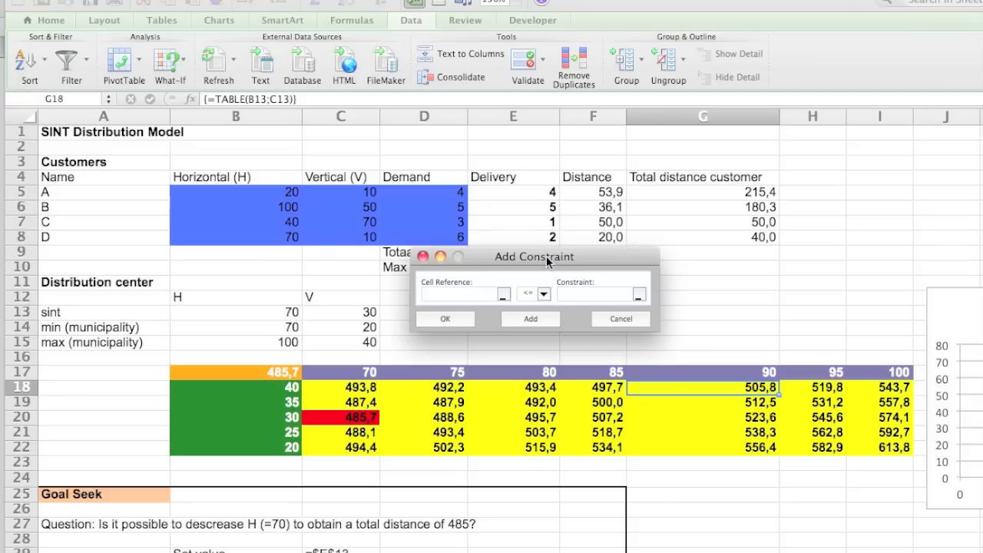
pyautogui.moveTo(546, 254); pyautogui.dragTo(546, 317)
pyautogui.click(550, 252)
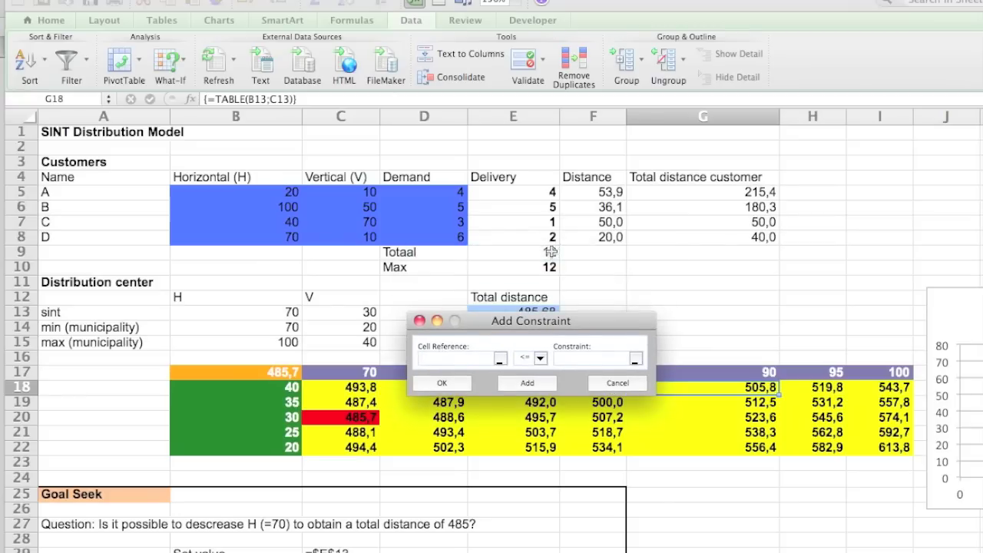
pyautogui.click(541, 359)
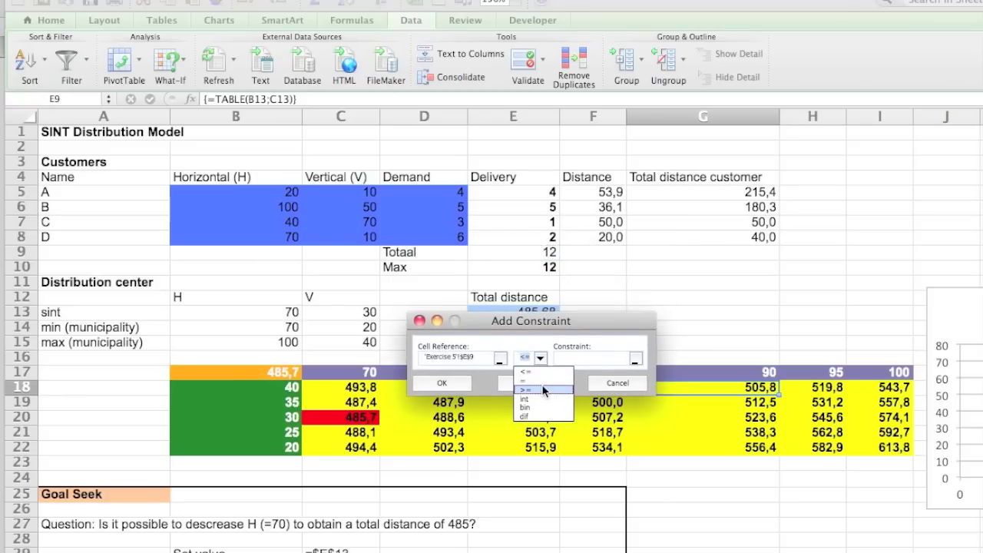
pyautogui.click(543, 381)
pyautogui.click(551, 269)
pyautogui.click(441, 387)
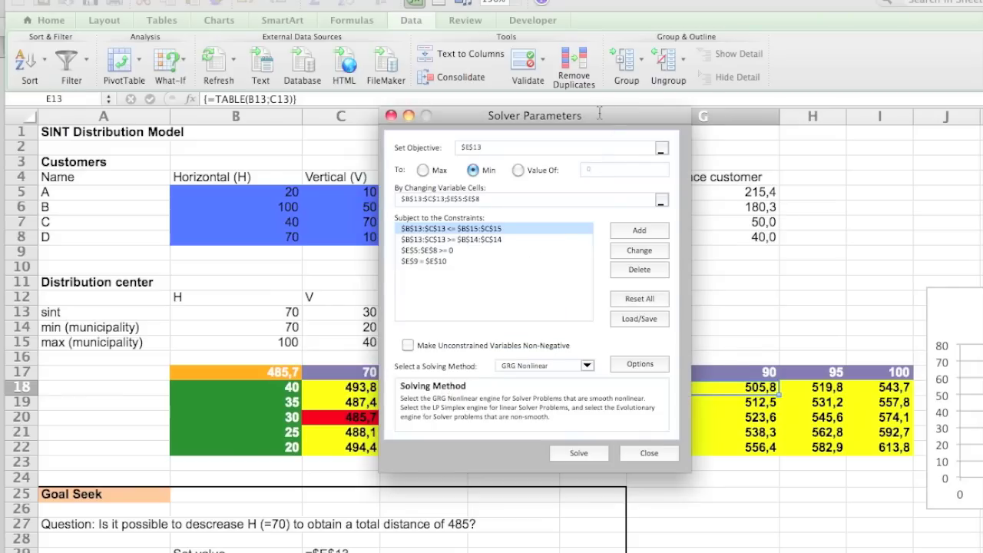
pyautogui.moveTo(606, 118); pyautogui.dragTo(892, 0)
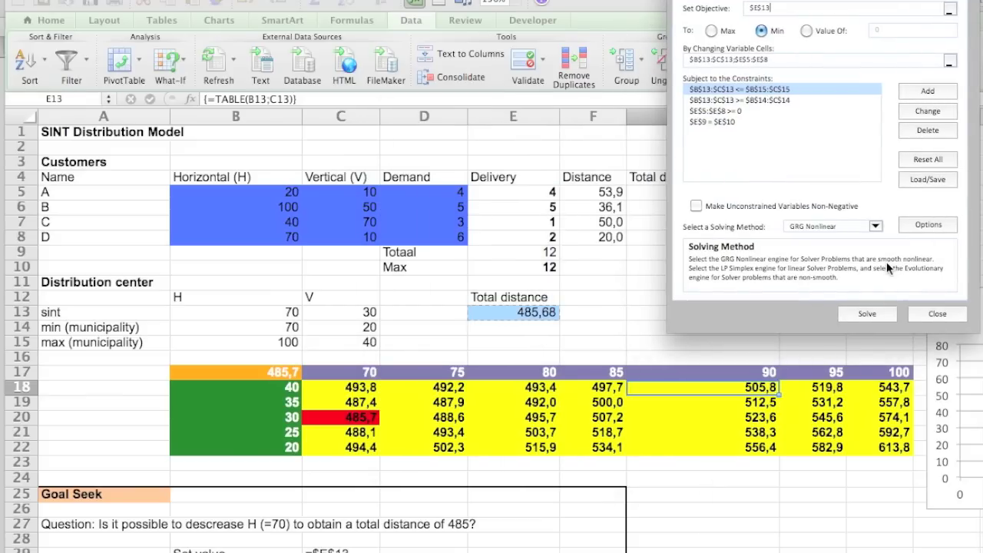
pyautogui.click(852, 314)
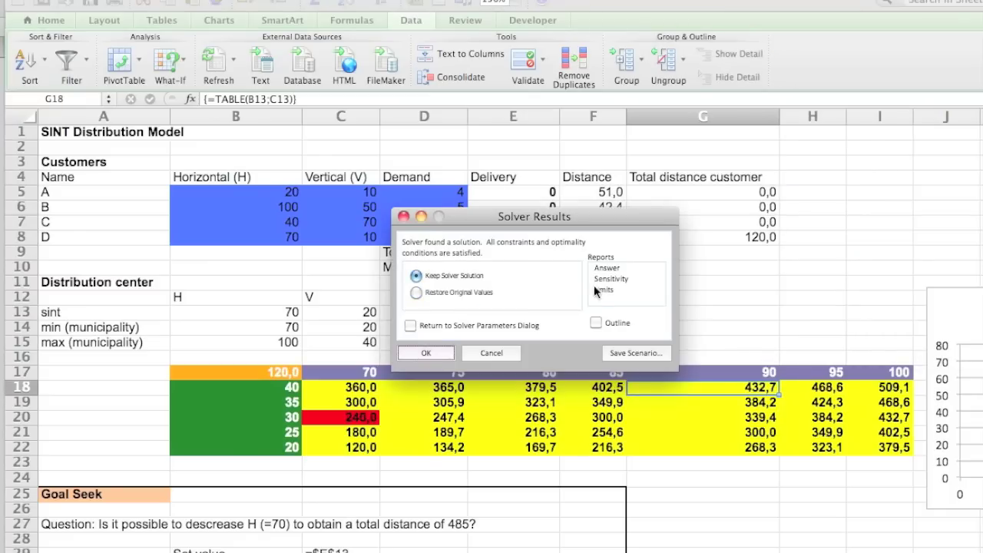
# Discard the solution sending all 12 deliveries to D, restoring deliveries 4, 5, 1, 2 and distance 485,68.
pyautogui.moveTo(499, 216); pyautogui.dragTo(802, 261)
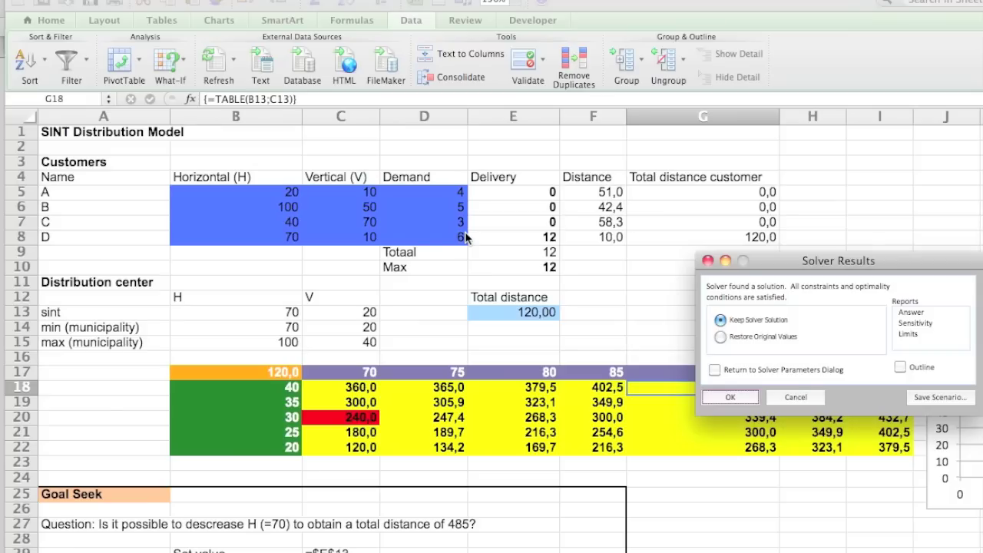
pyautogui.click(719, 335)
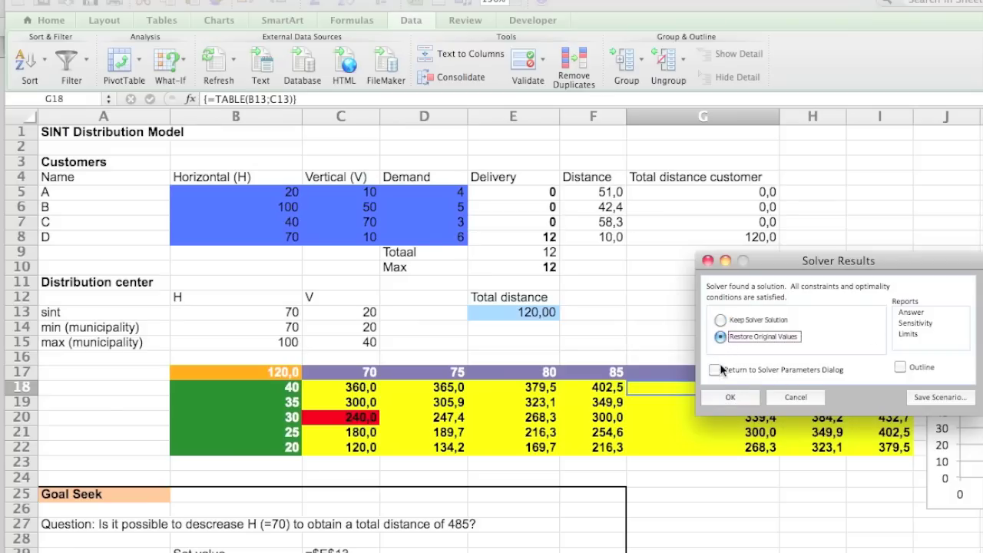
pyautogui.click(721, 399)
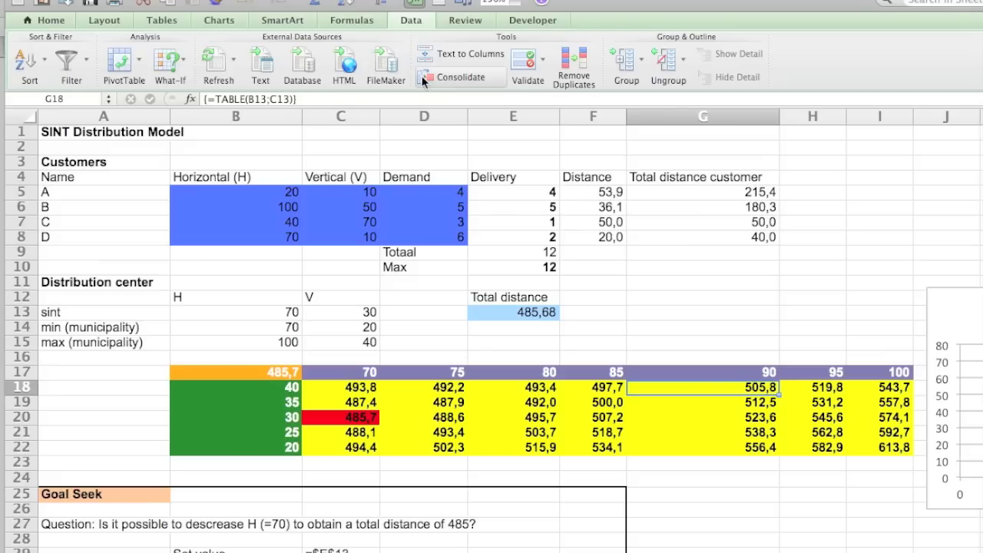
# Add the Solver constraint $D$5:$D$8 >= $E$5:$E$8 and solve, reaching H 74,11, V 20, distance 318,0.
pyautogui.click(388, 2)
pyautogui.click(340, 277)
pyautogui.click(637, 231)
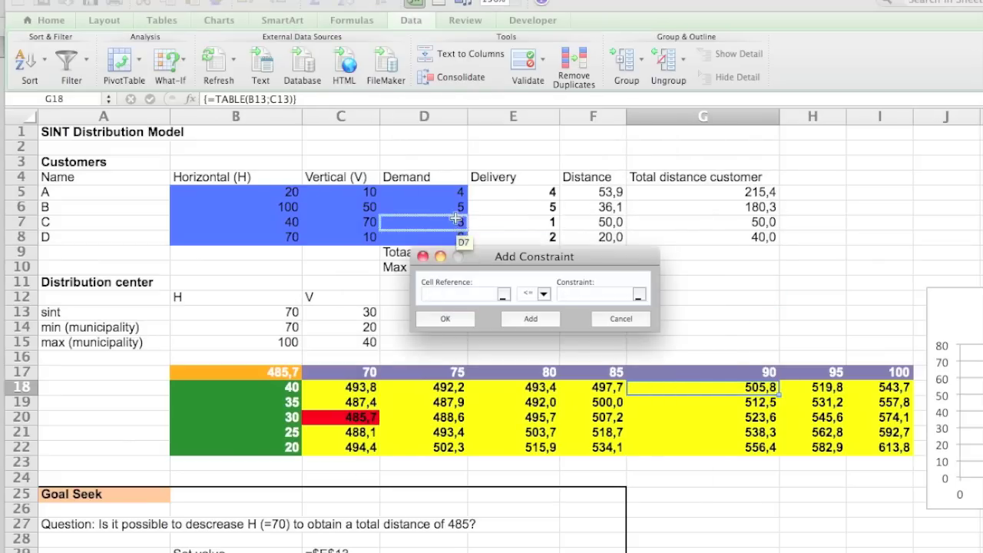
pyautogui.click(455, 189)
pyautogui.moveTo(456, 189); pyautogui.dragTo(457, 237)
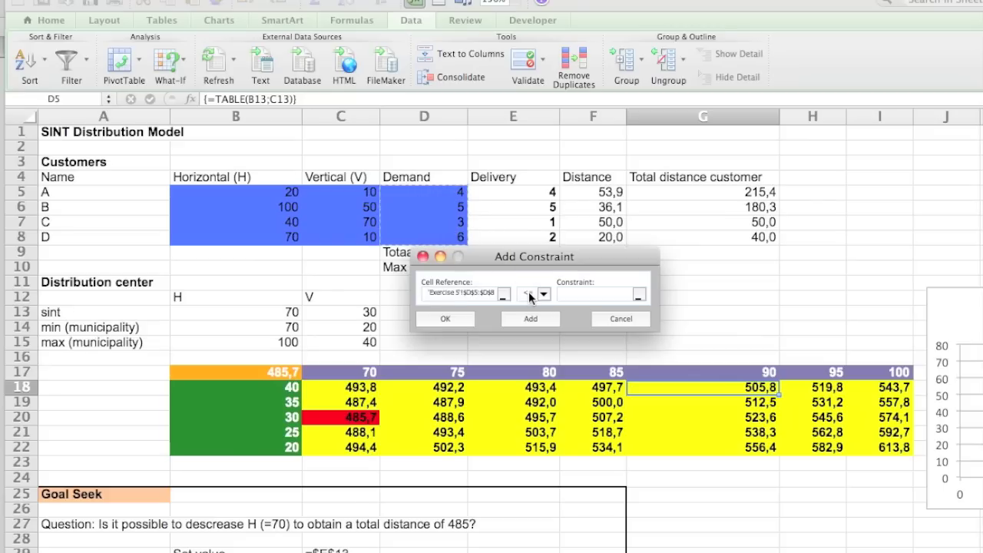
pyautogui.click(543, 296)
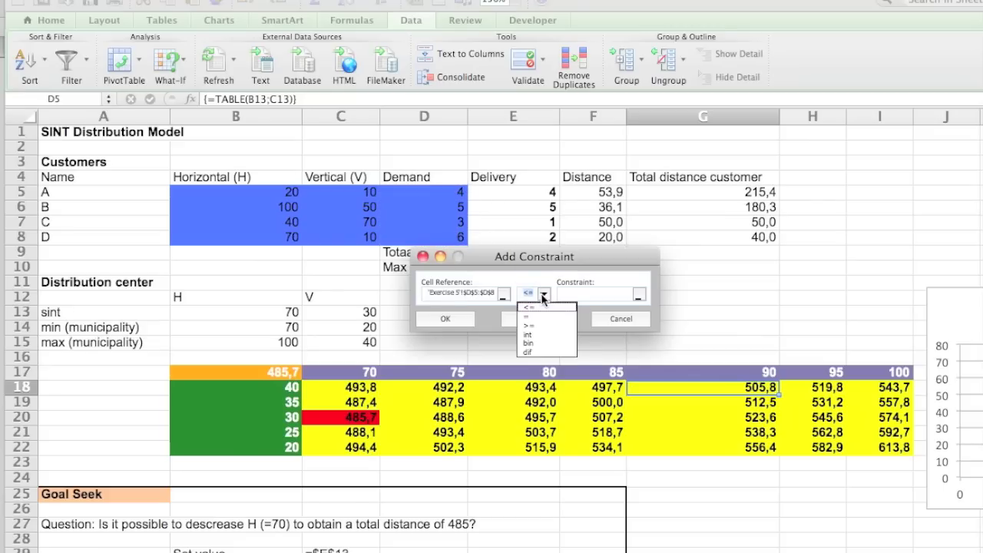
pyautogui.click(537, 325)
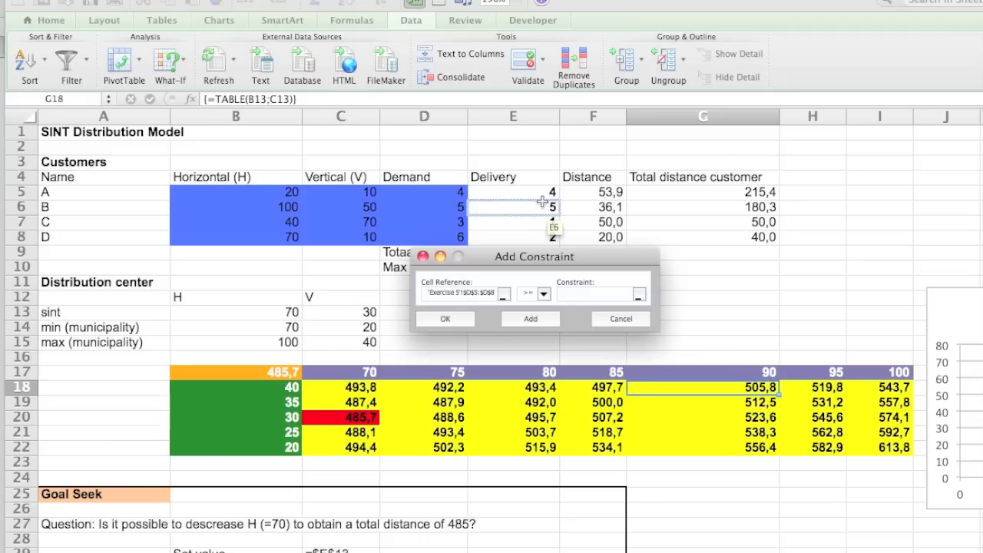
pyautogui.moveTo(543, 198); pyautogui.dragTo(541, 236)
pyautogui.click(445, 319)
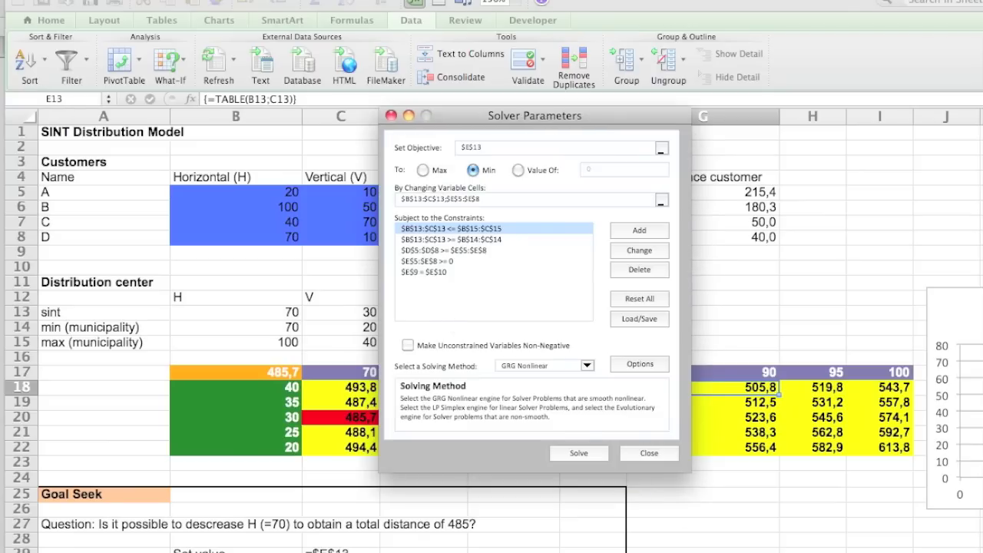
pyautogui.click(585, 455)
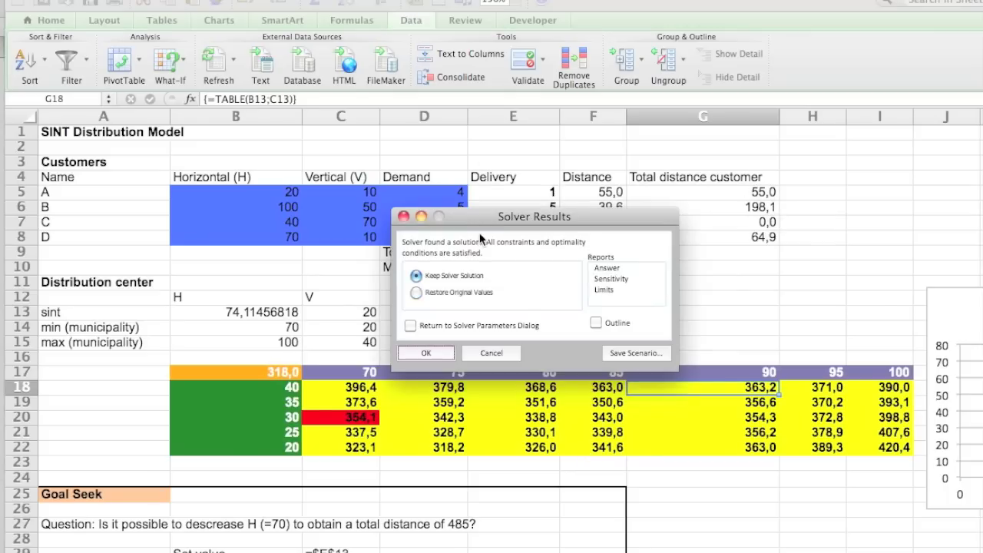
pyautogui.moveTo(497, 222); pyautogui.dragTo(752, 302)
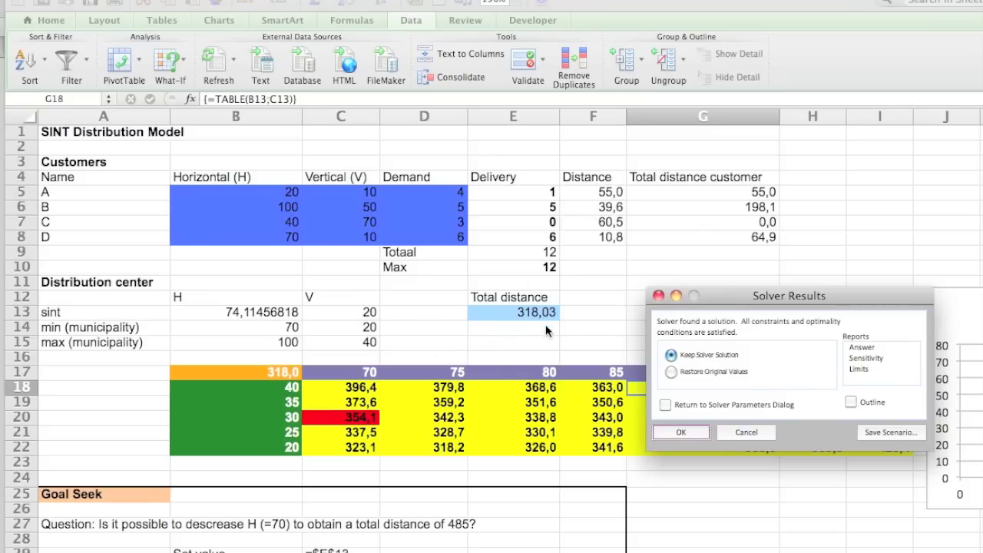
# Check the recorded part c answer of 318,03 at H 74,11, V 20, then restore the original values.
pyautogui.scroll(-10, 509, 345)
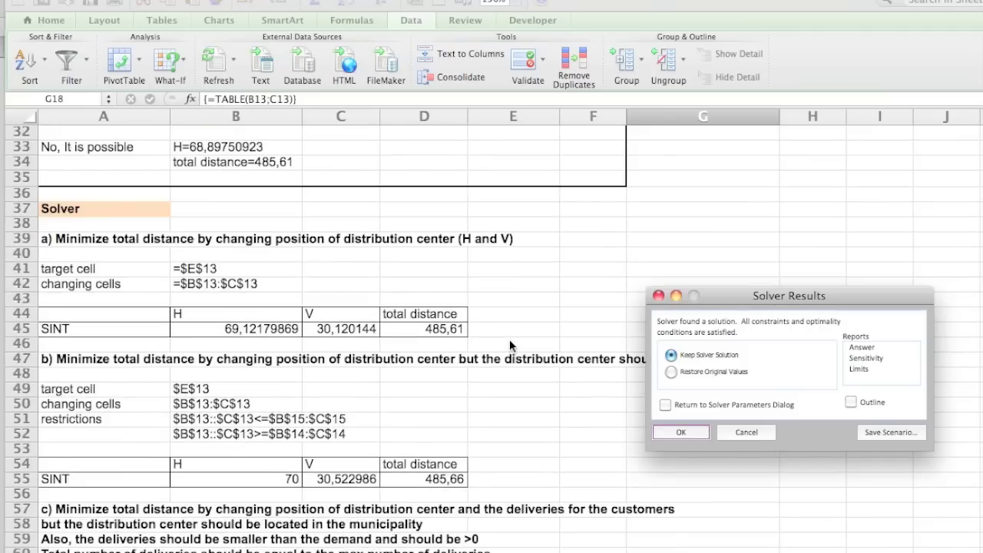
pyautogui.scroll(-5, 510, 346)
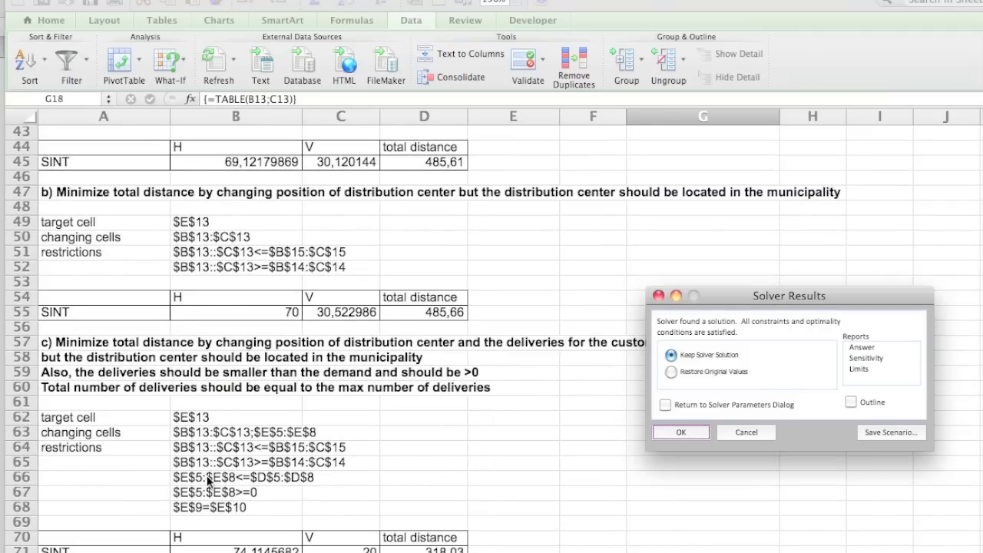
pyautogui.scroll(-1, 206, 467)
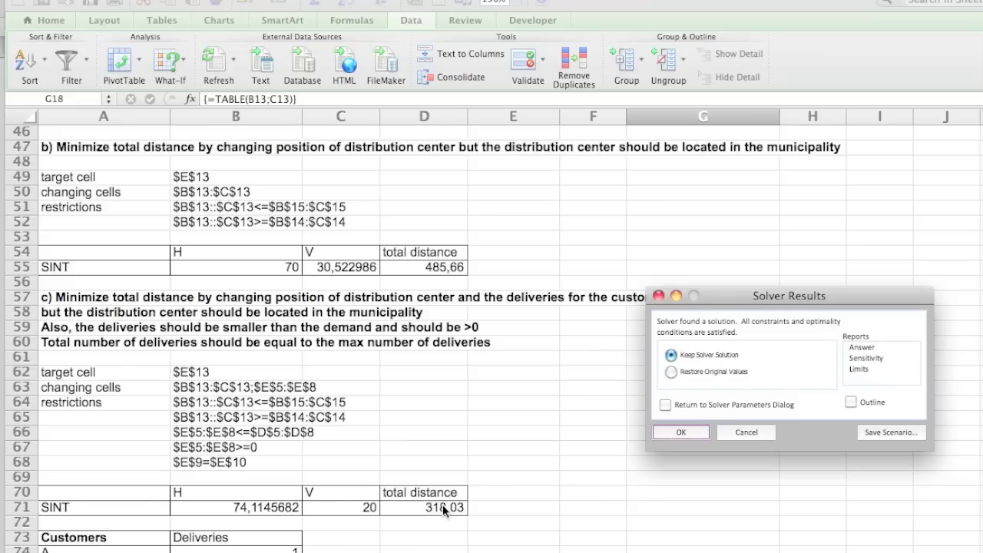
pyautogui.scroll(-5, 415, 522)
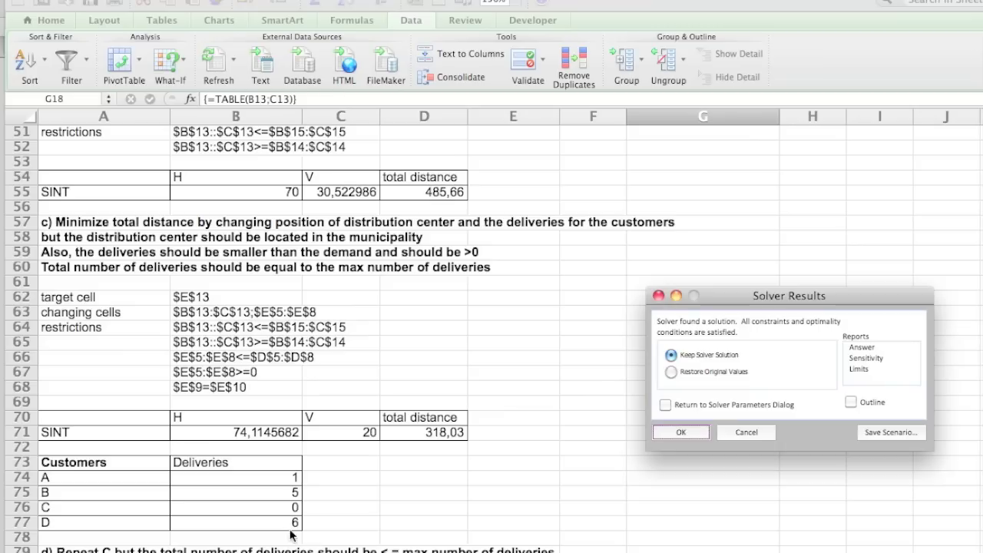
pyautogui.click(671, 371)
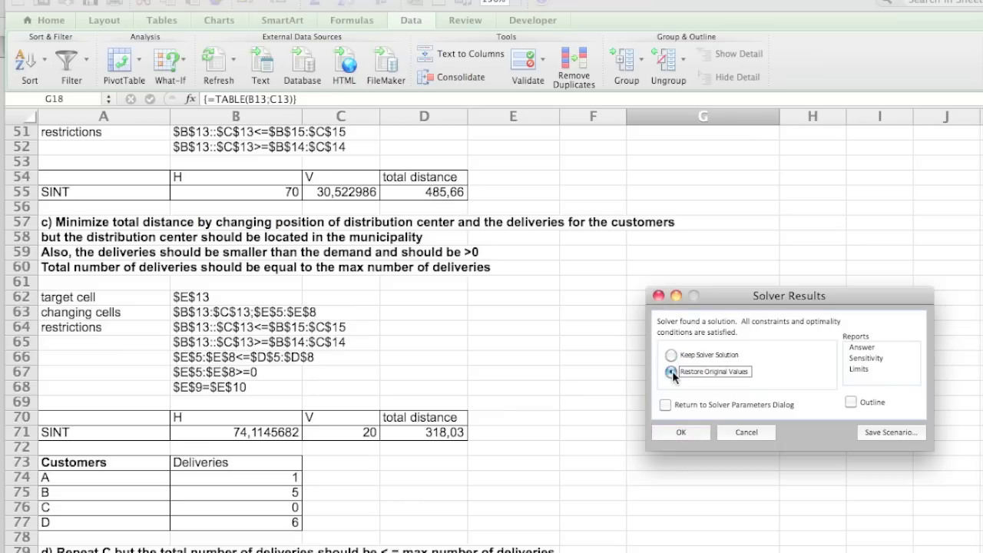
pyautogui.click(681, 432)
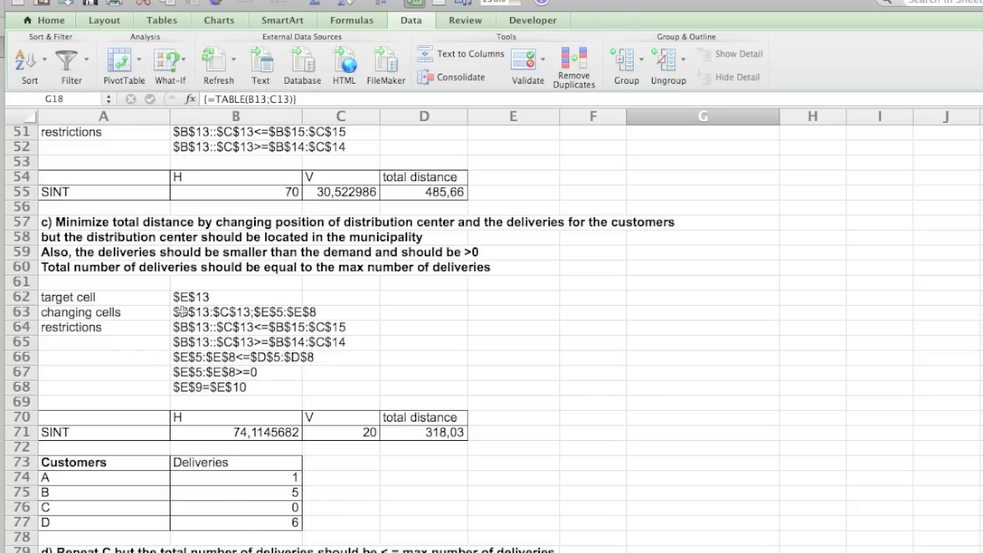
# Step through the Sensitivity and Limits Report sheets back to the exercise worksheet.
pyautogui.hotkey('ctrl', 'pageup')
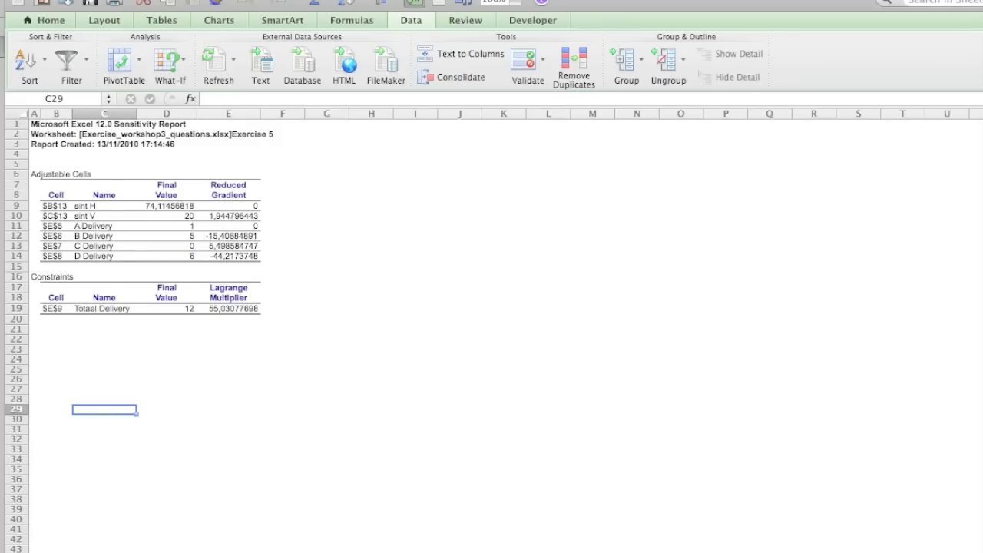
pyautogui.hotkey('ctrl', 'pagedown')
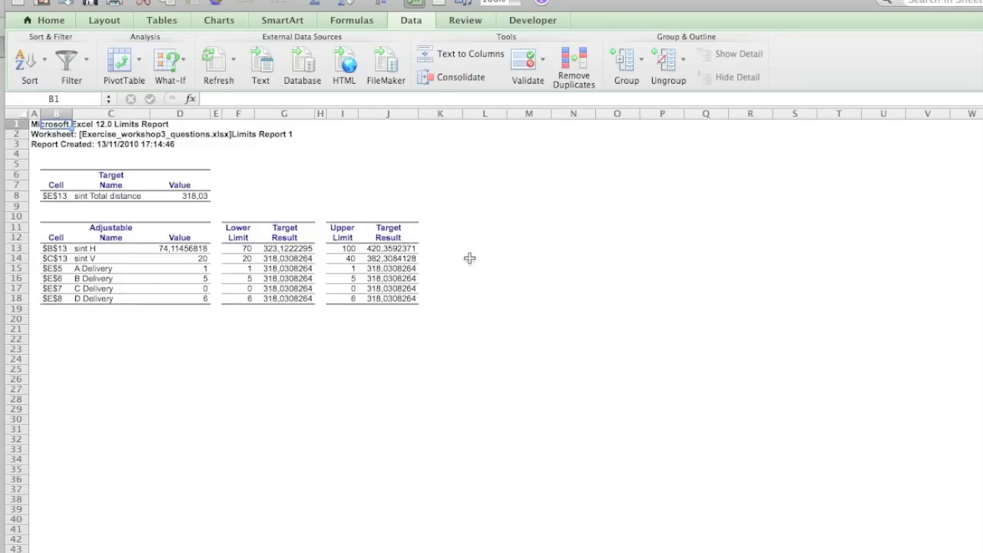
pyautogui.hotkey('ctrl', 'pagedown')
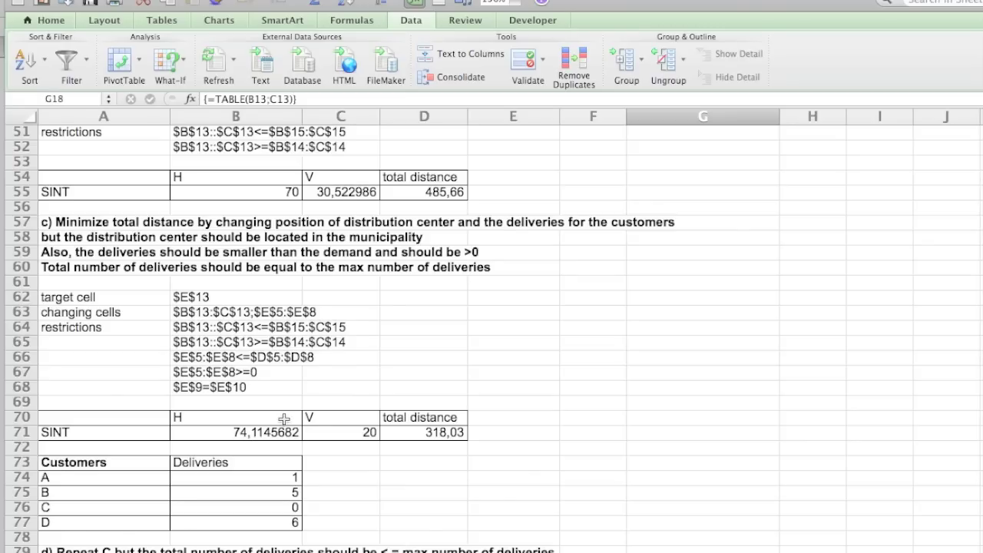
# Scroll to question e and select E92 to see its SQRT forest-distance formula (15,8113883).
pyautogui.scroll(-1, 284, 418)
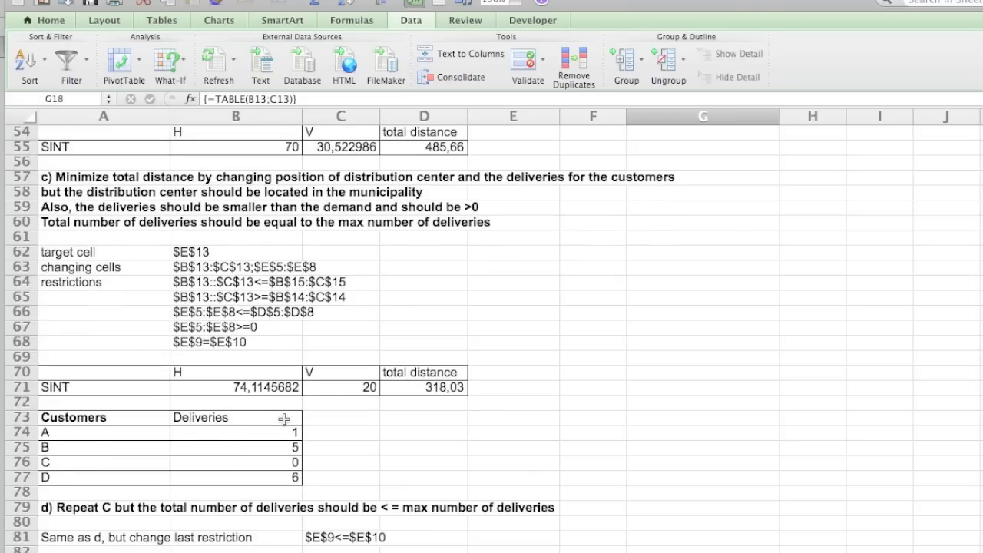
pyautogui.scroll(1, 284, 418)
pyautogui.scroll(-3, 284, 418)
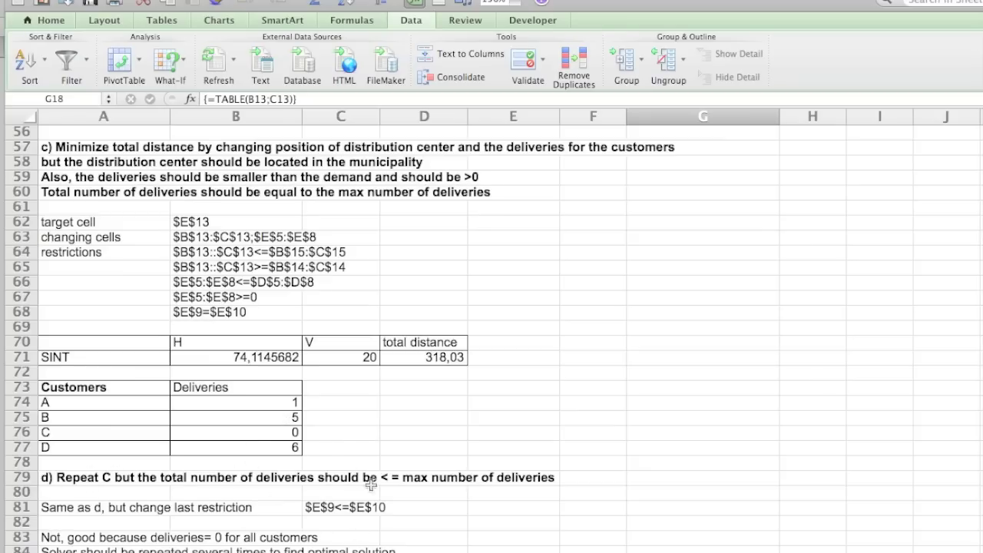
pyautogui.scroll(-1, 274, 432)
pyautogui.scroll(-5, 274, 434)
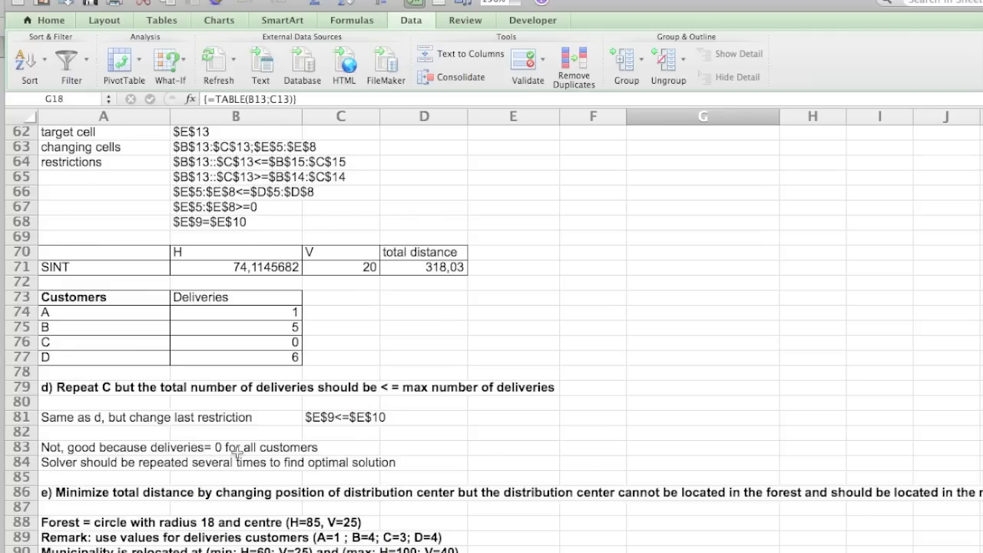
pyautogui.scroll(-1, 237, 451)
pyautogui.scroll(-3, 237, 452)
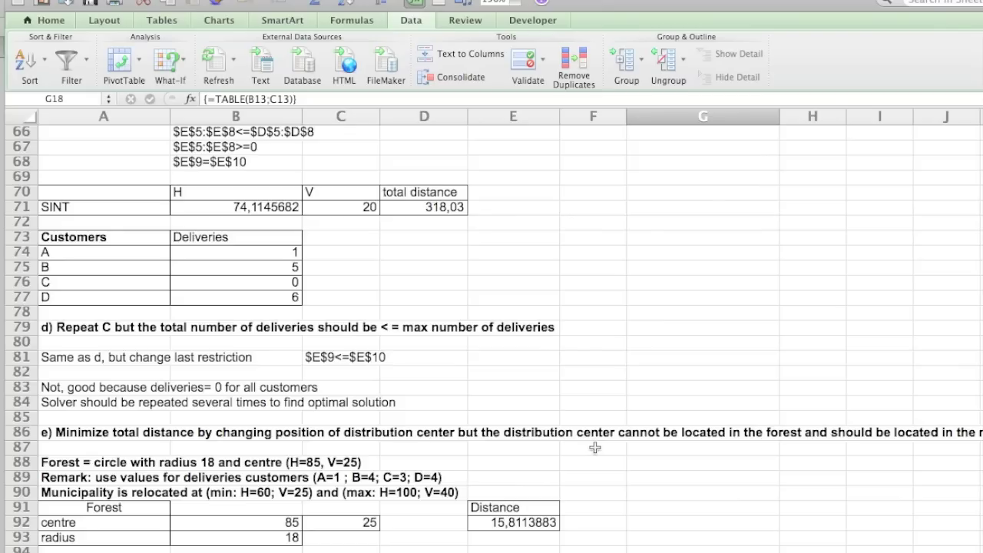
pyautogui.scroll(-4, 595, 448)
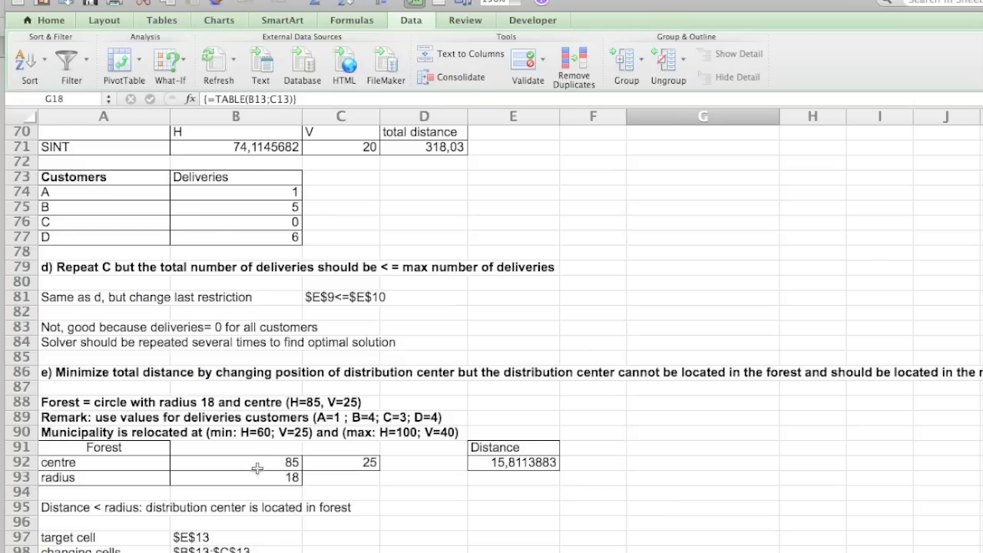
pyautogui.scroll(-1, 257, 468)
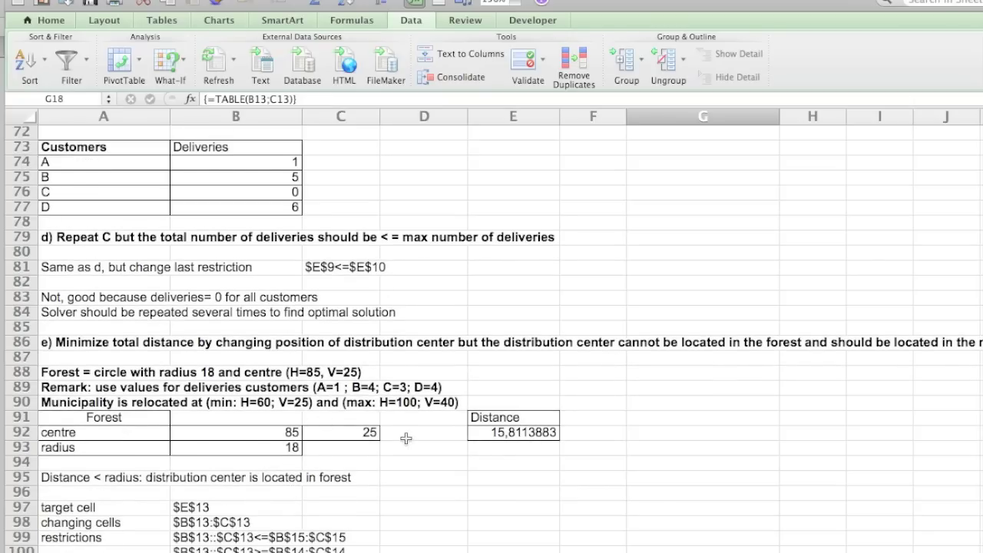
pyautogui.click(508, 431)
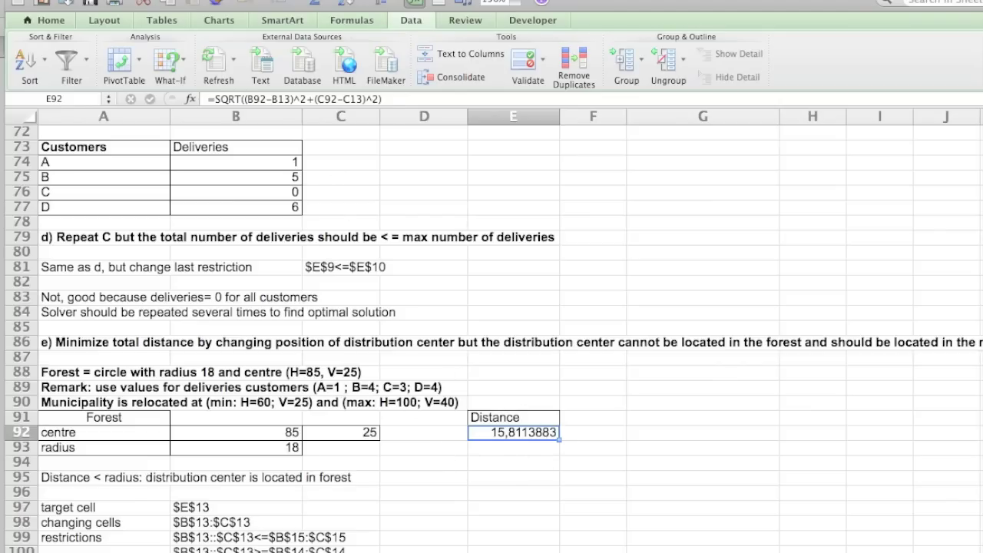
# Remove $E$5:$E$8 from Solver's variable cells, leaving only B13:C13.
pyautogui.click(322, 1)
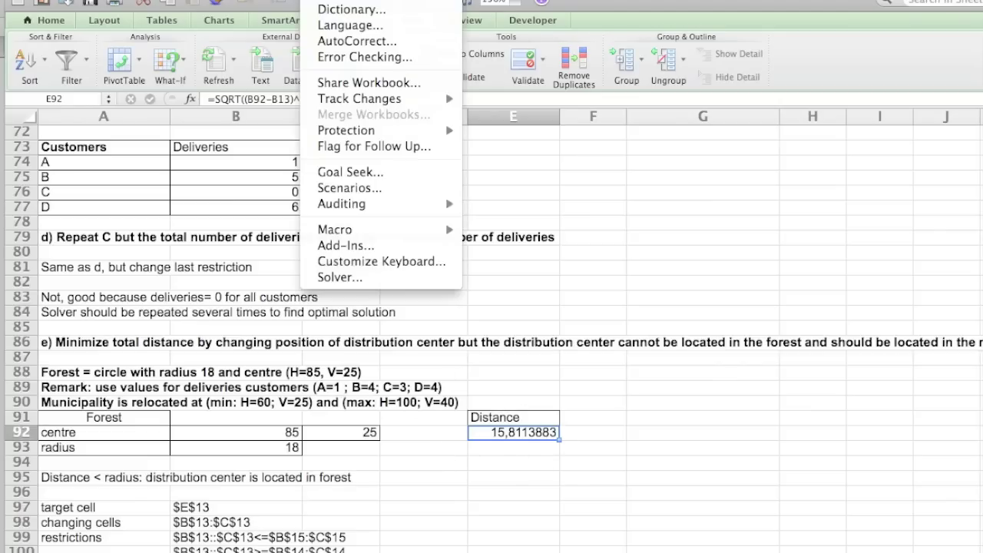
pyautogui.click(350, 278)
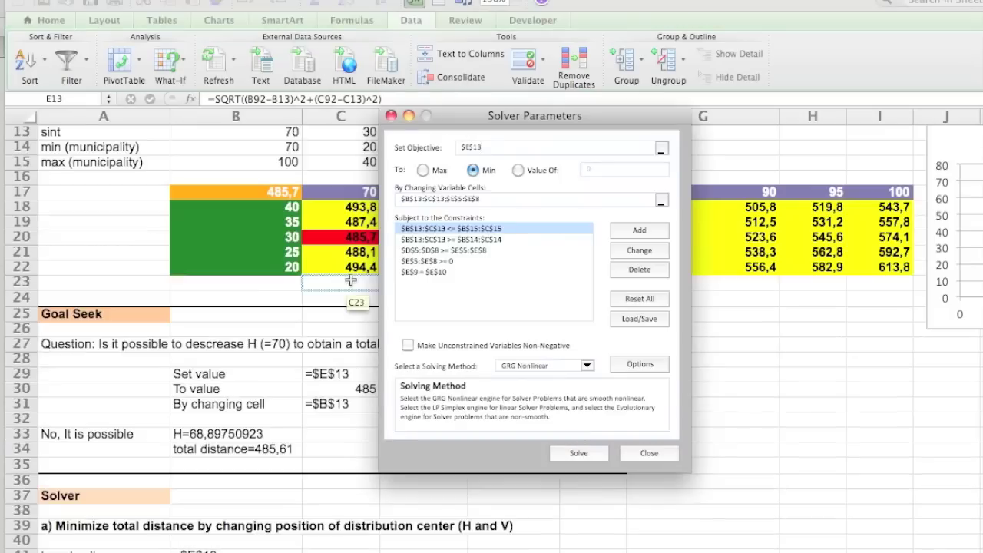
pyautogui.click(661, 199)
pyautogui.moveTo(455, 136); pyautogui.dragTo(530, 136)
pyautogui.write('$')
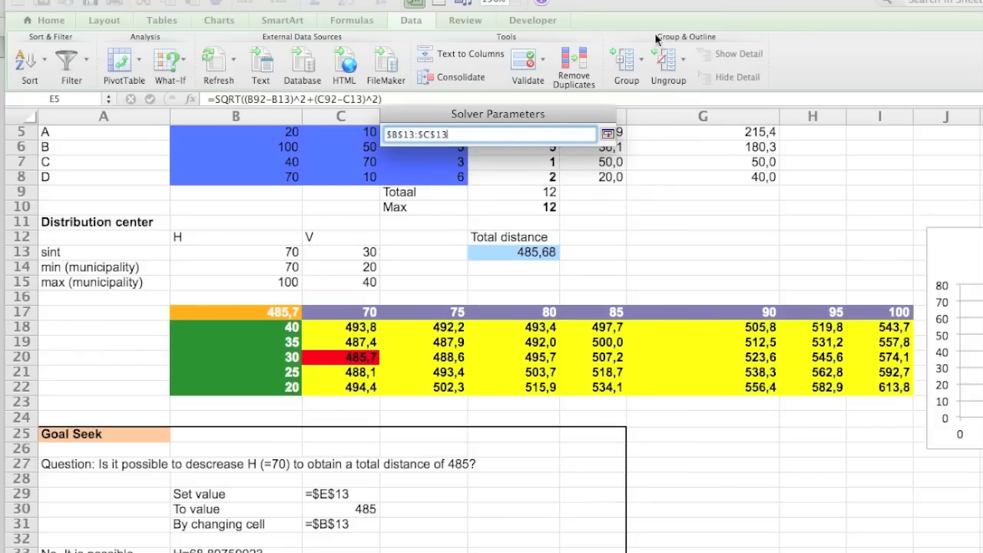
pyautogui.click(607, 134)
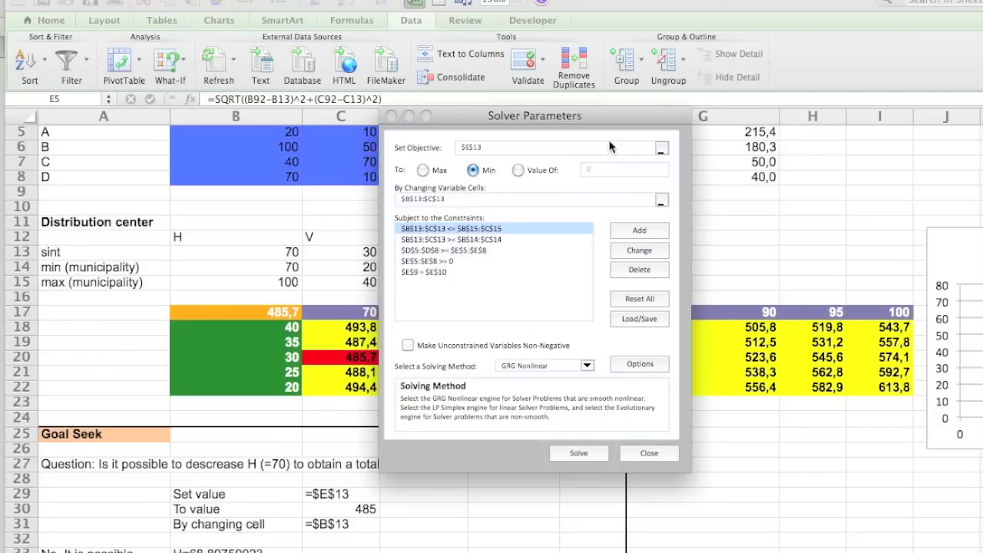
# Delete the three delivery constraints: demand cap, non-negative deliveries and total equality.
pyautogui.click(473, 250)
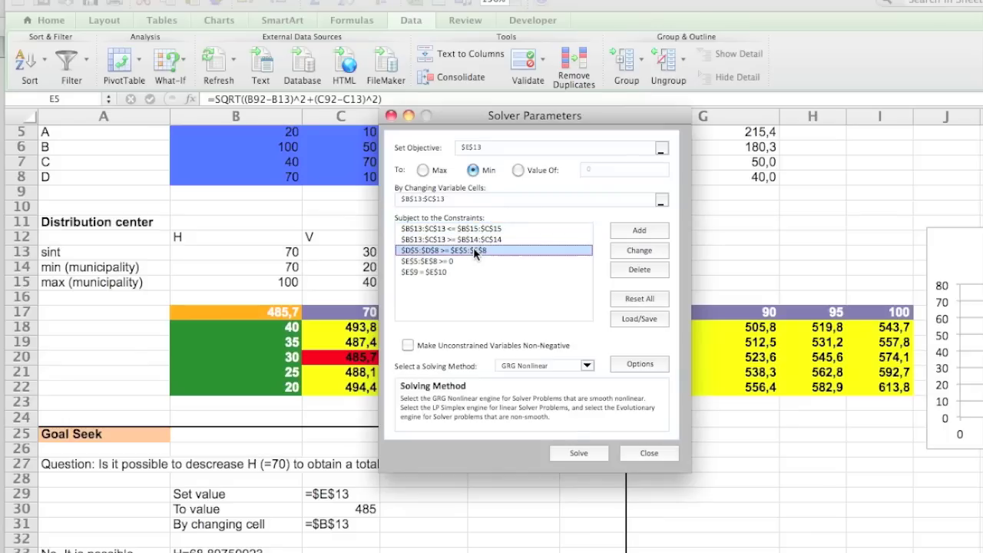
pyautogui.click(641, 269)
pyautogui.click(645, 271)
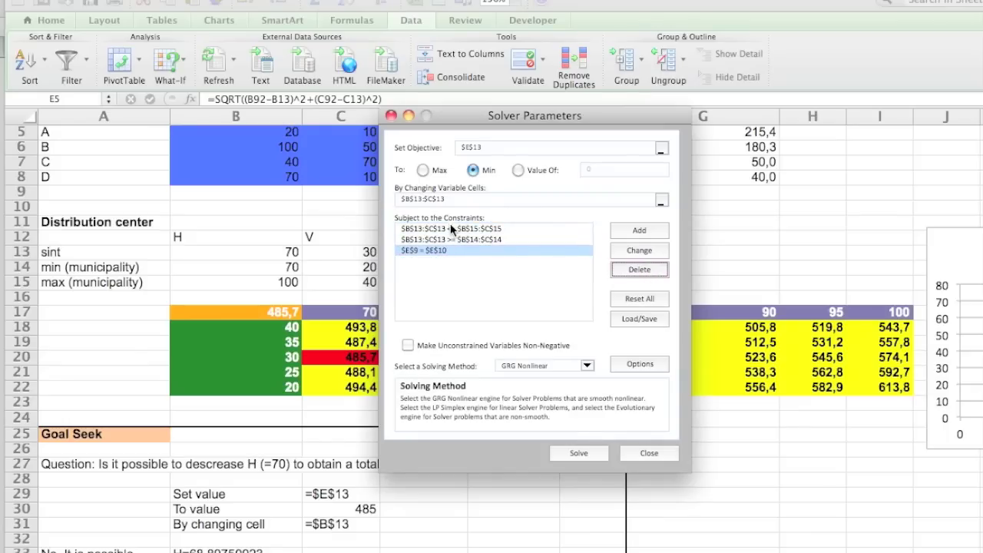
pyautogui.click(649, 268)
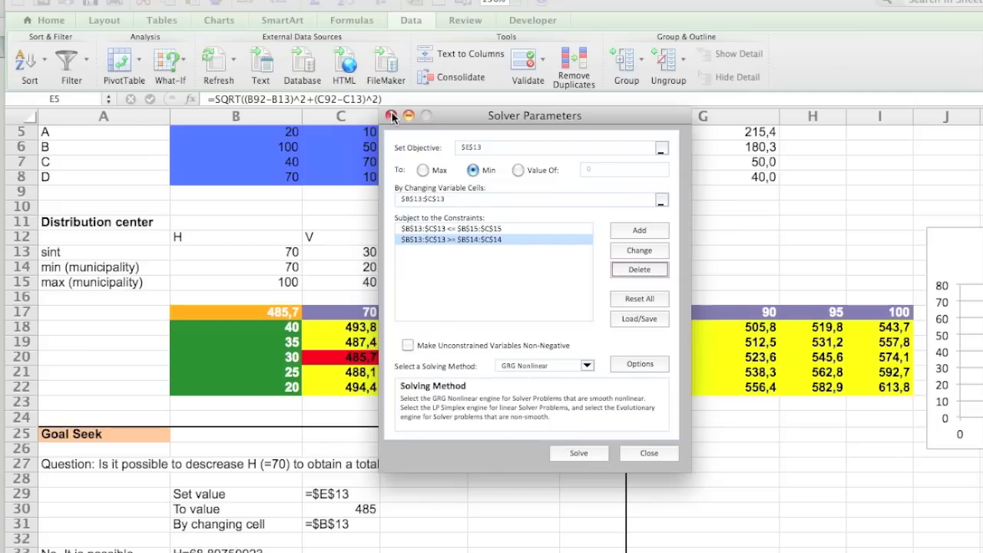
# Close Solver without solving and scroll to question e's restriction E92>=B93 and start values.
pyautogui.click(665, 453)
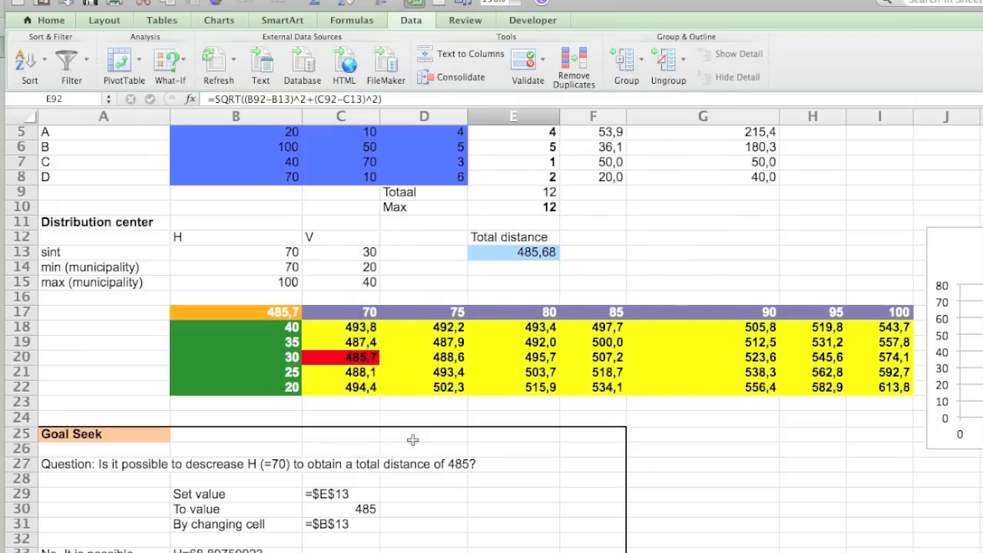
pyautogui.scroll(-20, 412, 439)
pyautogui.scroll(2, 412, 439)
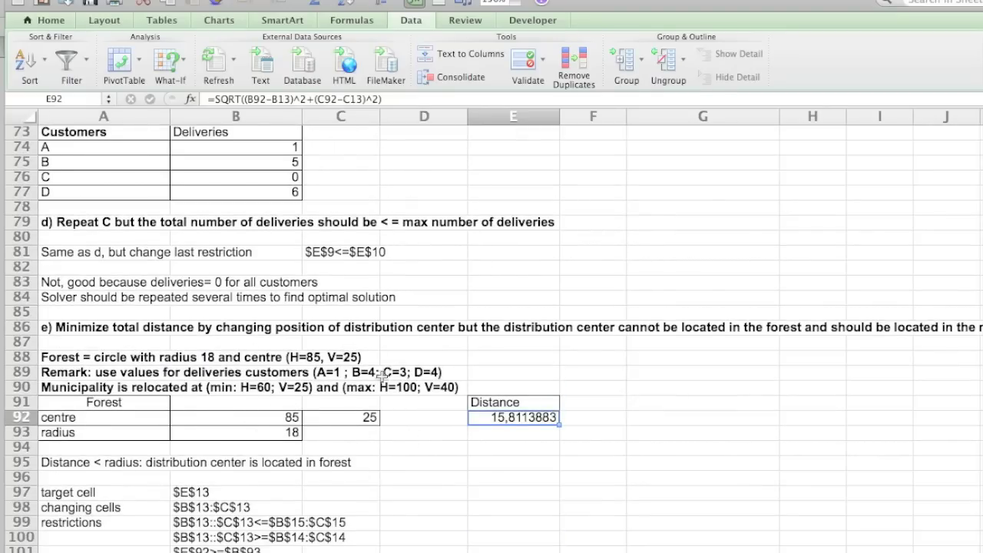
pyautogui.scroll(-1, 241, 477)
pyautogui.scroll(-2, 240, 476)
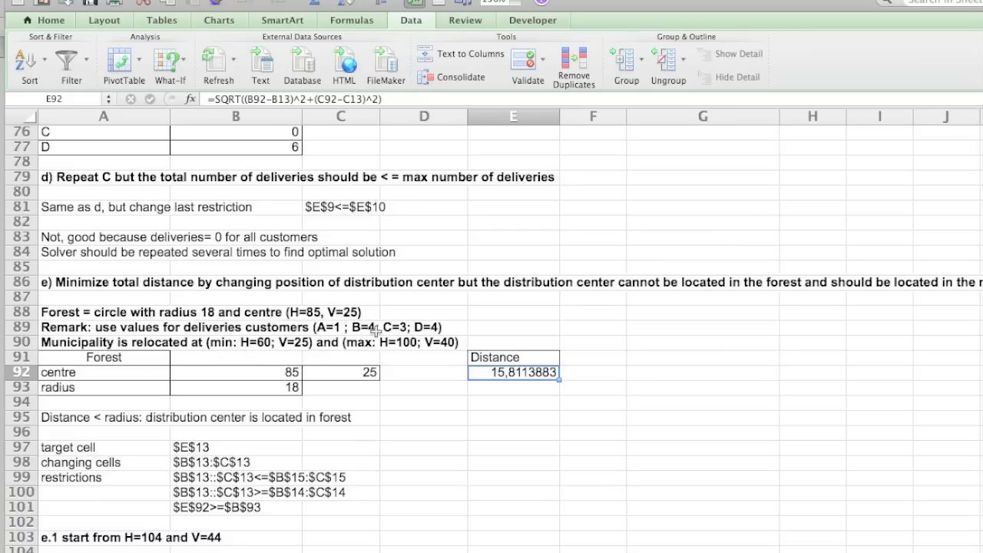
# Show the Question e scenario from the Scenario Manager to apply its values.
pyautogui.click(330, 1)
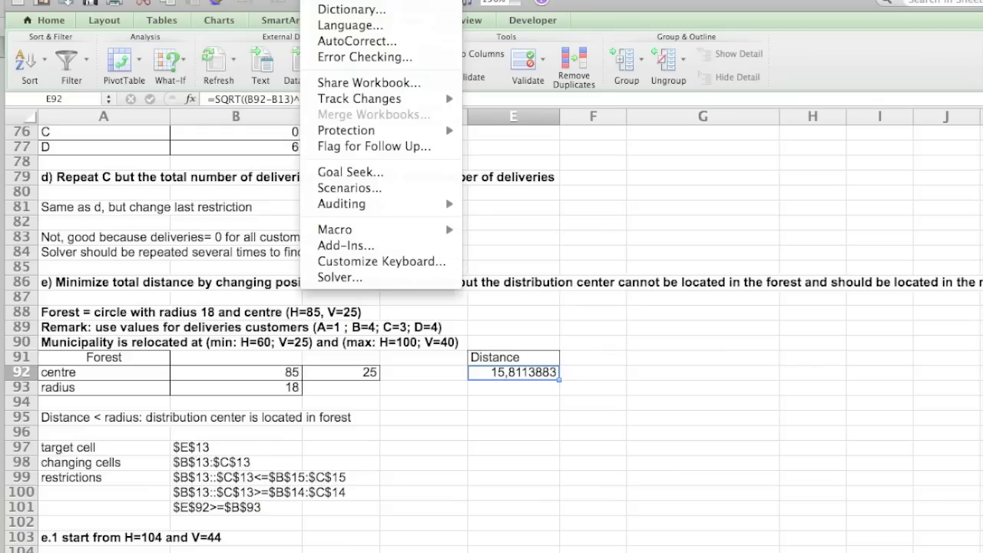
pyautogui.click(370, 185)
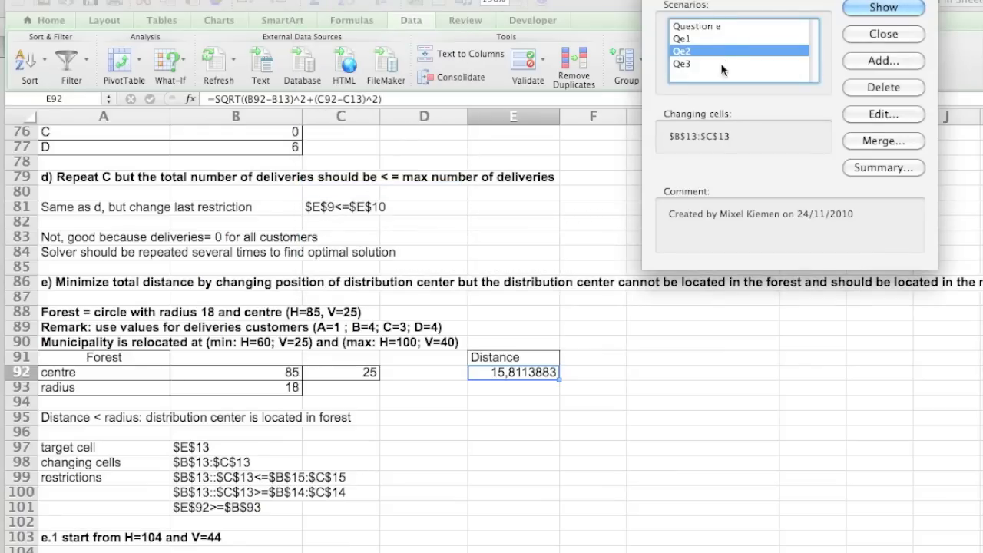
pyautogui.click(719, 25)
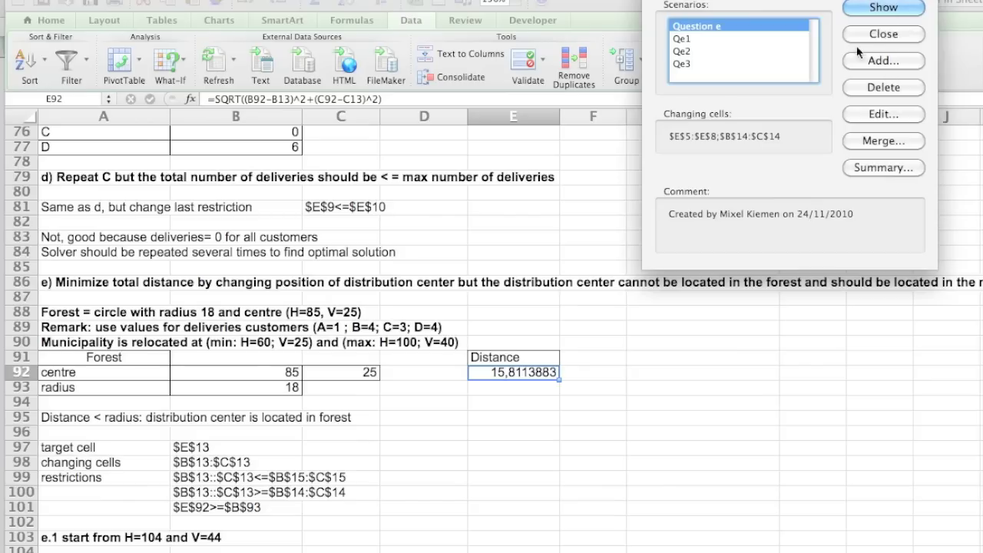
pyautogui.scroll(20, 599, 299)
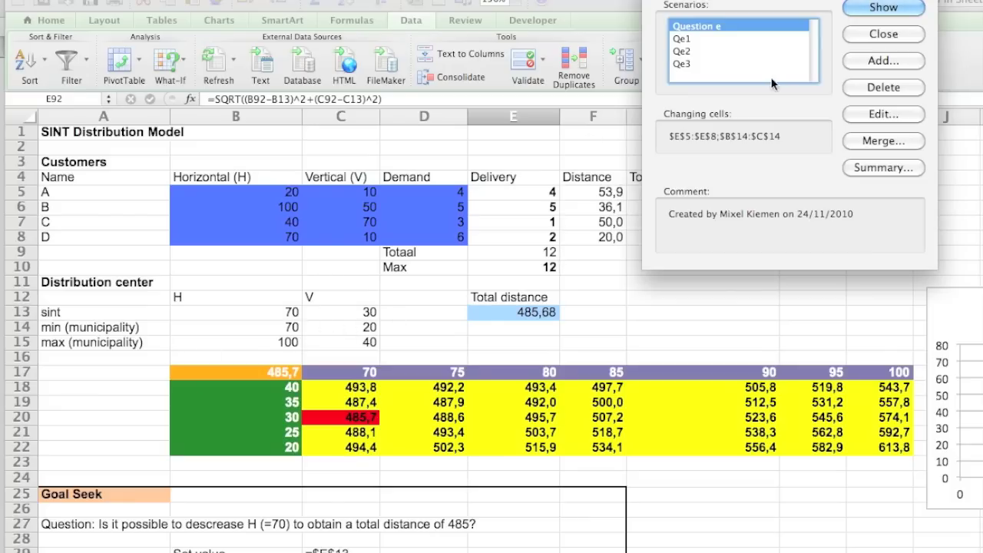
pyautogui.click(871, 7)
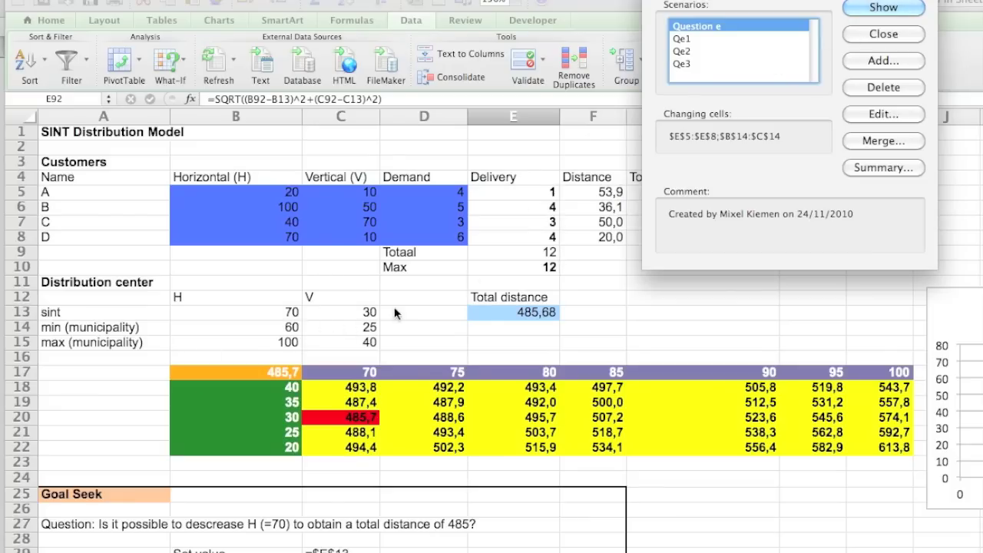
# Show the Qe1 scenario so the centre starts at H=104, V=44.
pyautogui.click(689, 39)
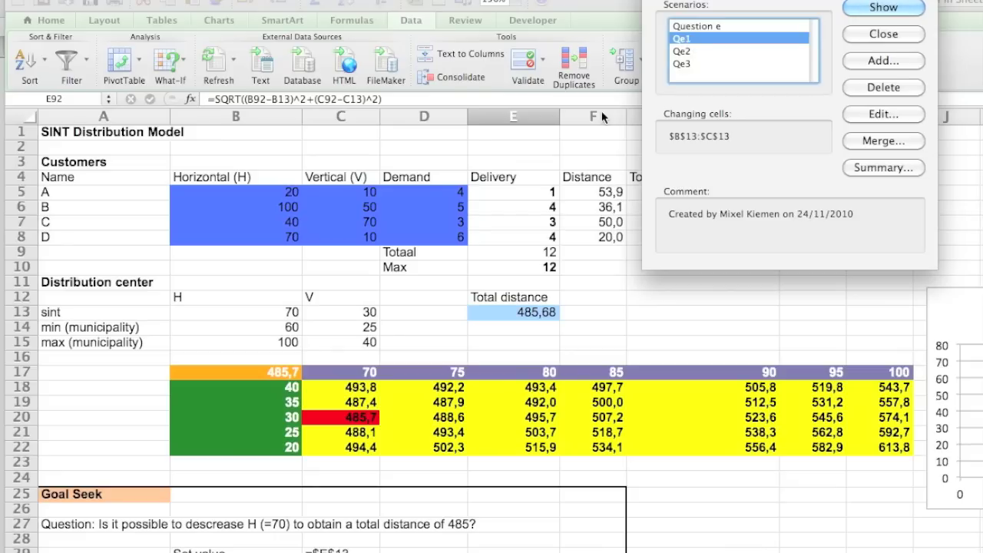
pyautogui.scroll(-15, 601, 110)
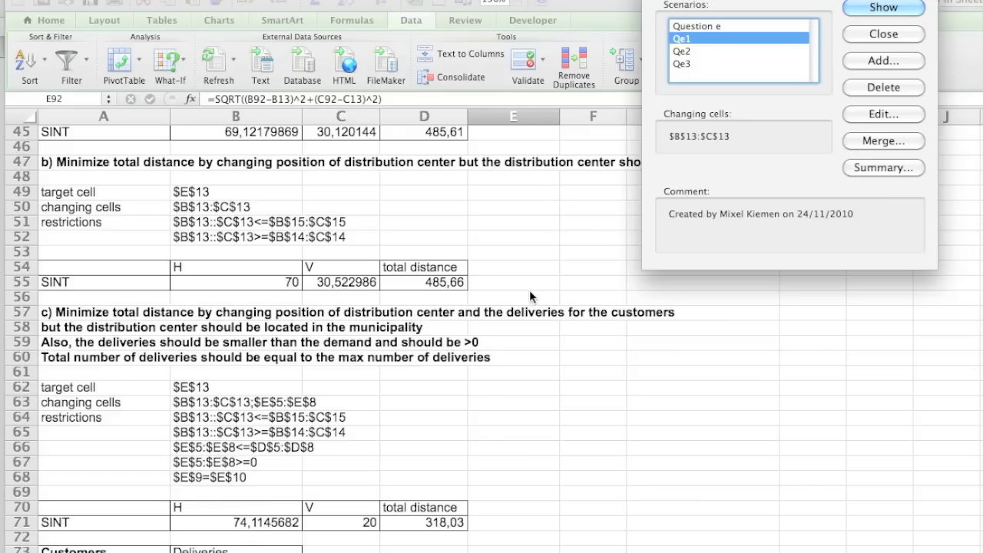
pyautogui.scroll(6, 530, 295)
pyautogui.scroll(6, 529, 289)
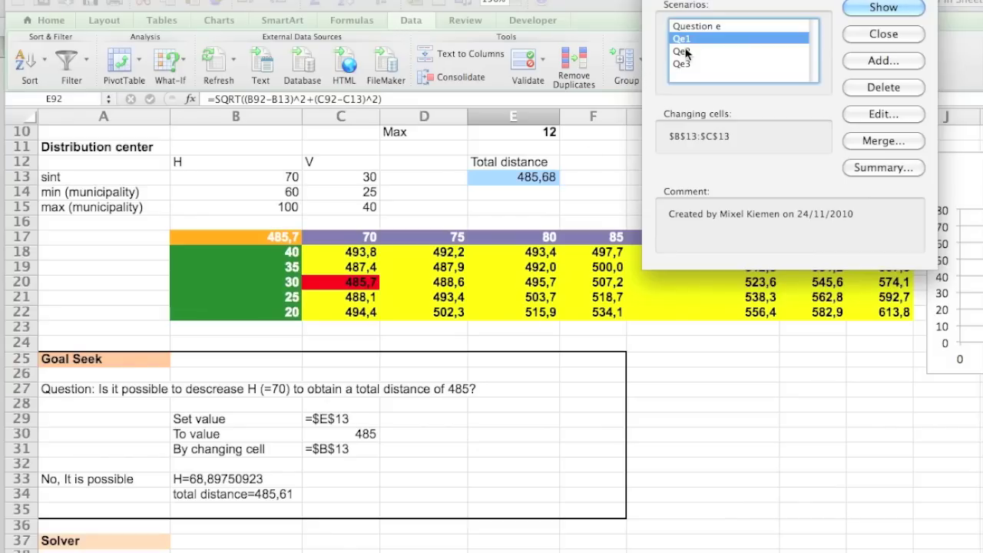
pyautogui.click(876, 9)
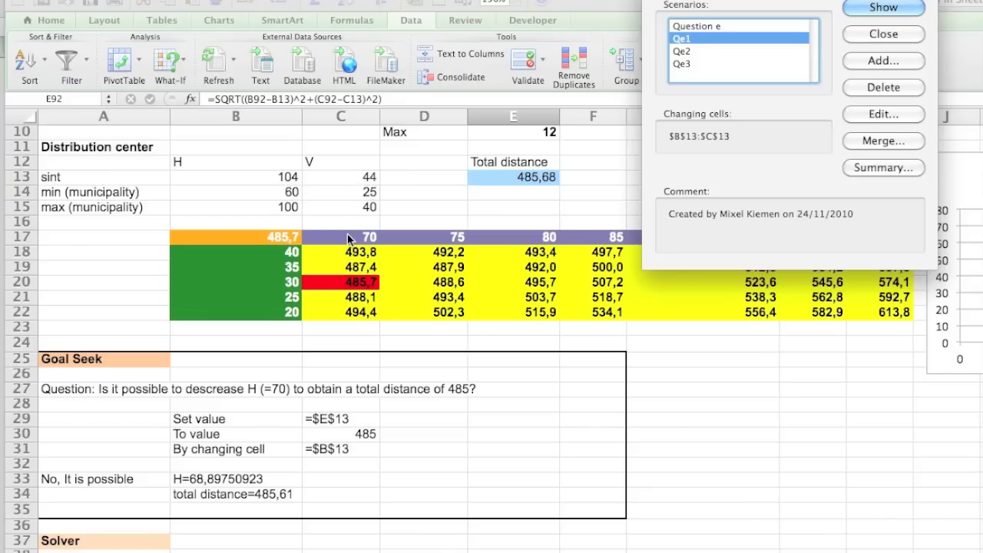
pyautogui.scroll(-5, 347, 233)
pyautogui.scroll(-12, 347, 234)
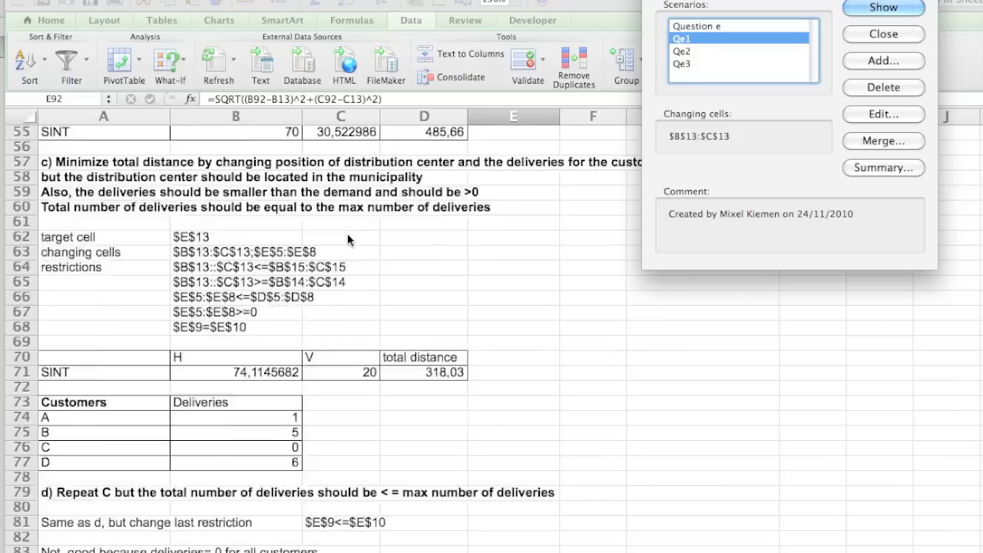
# Solve with municipality limits only (total 426,91 at H 72,80, V 32,96) and restore original values.
pyautogui.click(866, 34)
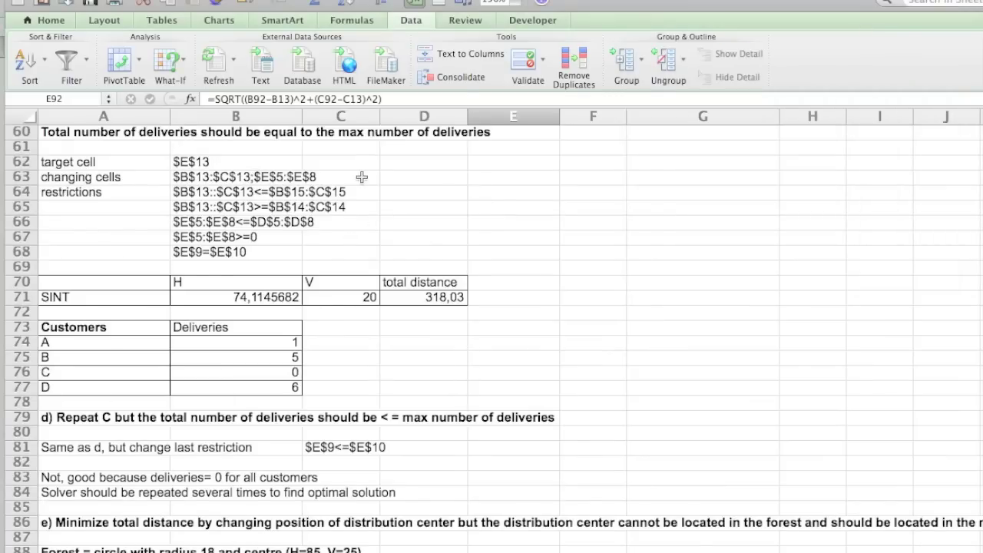
pyautogui.scroll(-3, 361, 177)
pyautogui.scroll(-4, 362, 178)
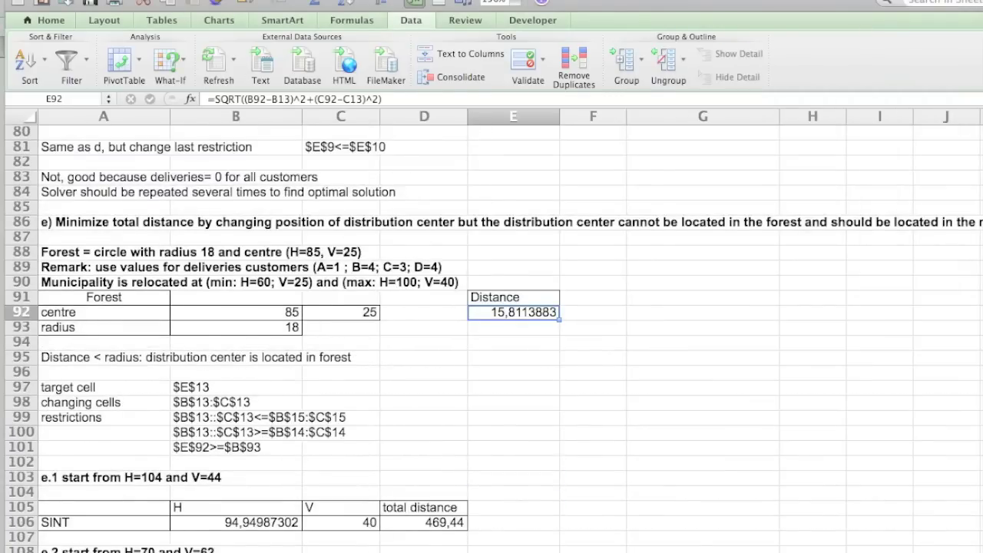
pyautogui.click(323, 1)
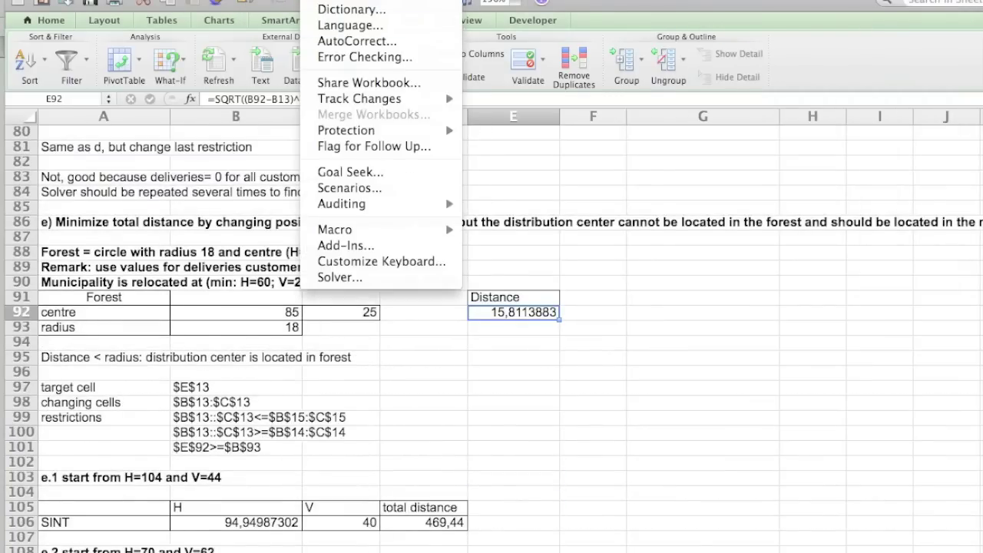
pyautogui.click(354, 278)
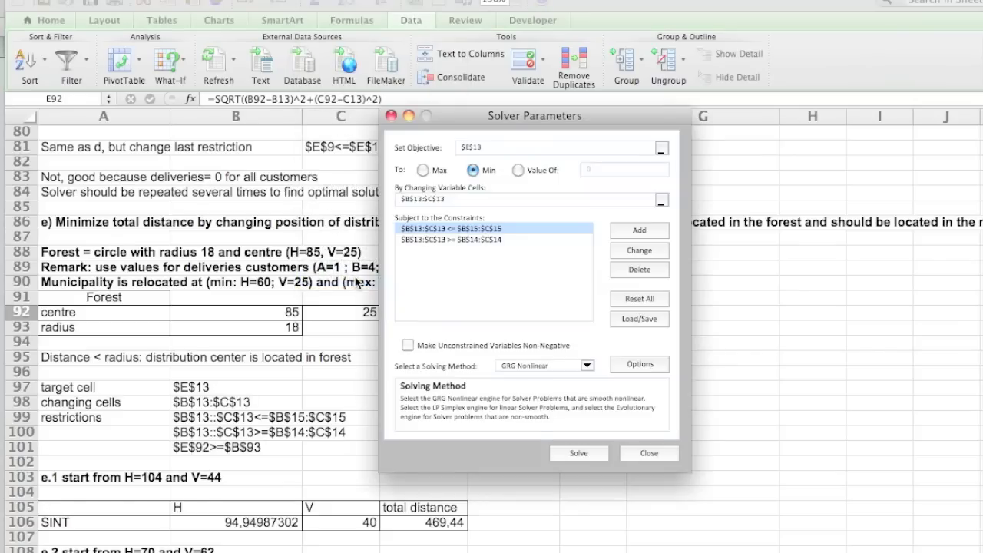
pyautogui.click(576, 453)
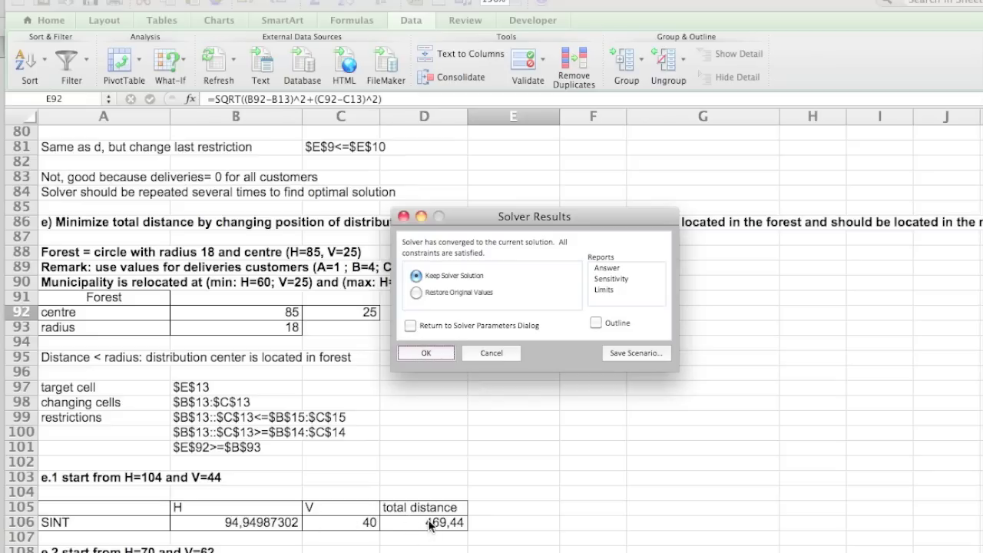
pyautogui.scroll(15, 357, 539)
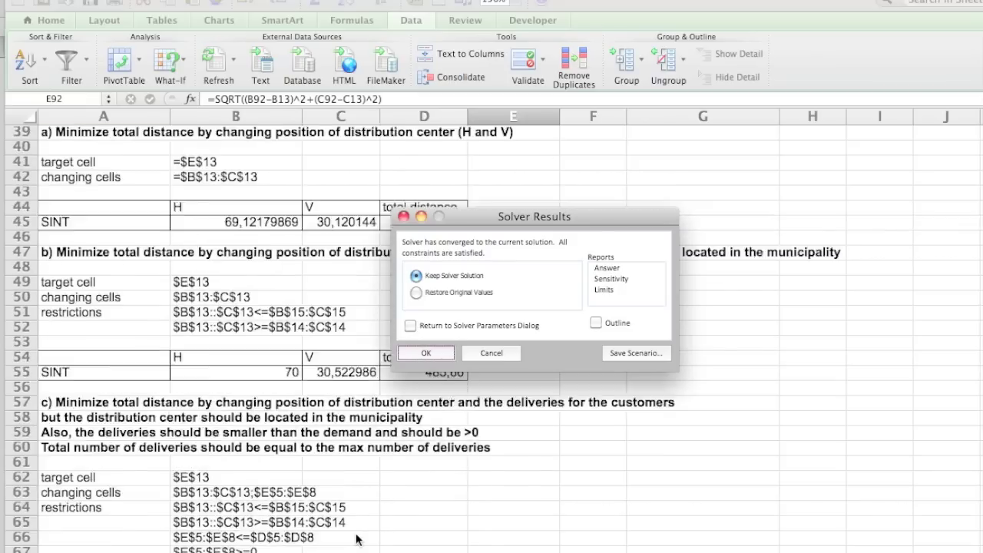
pyautogui.scroll(8, 357, 539)
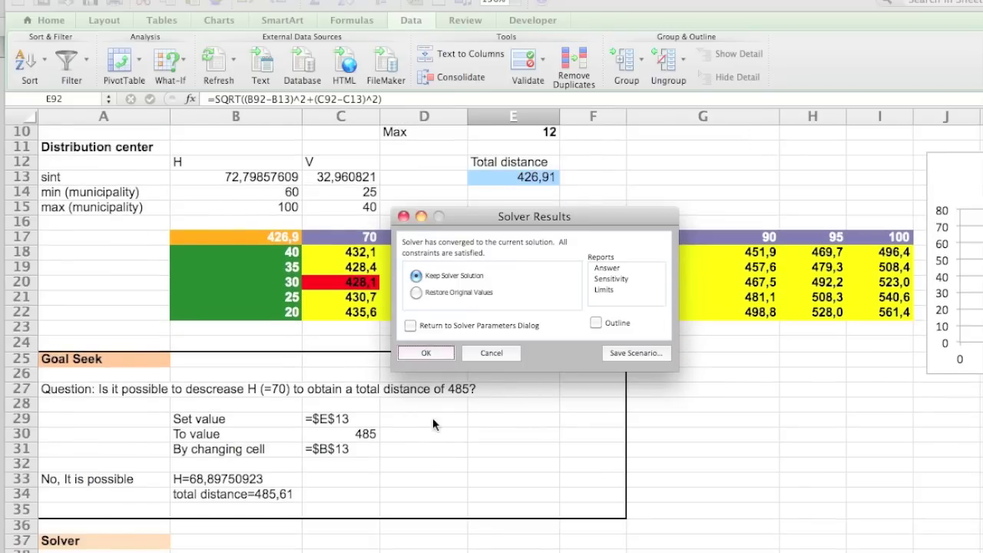
pyautogui.scroll(3, 432, 420)
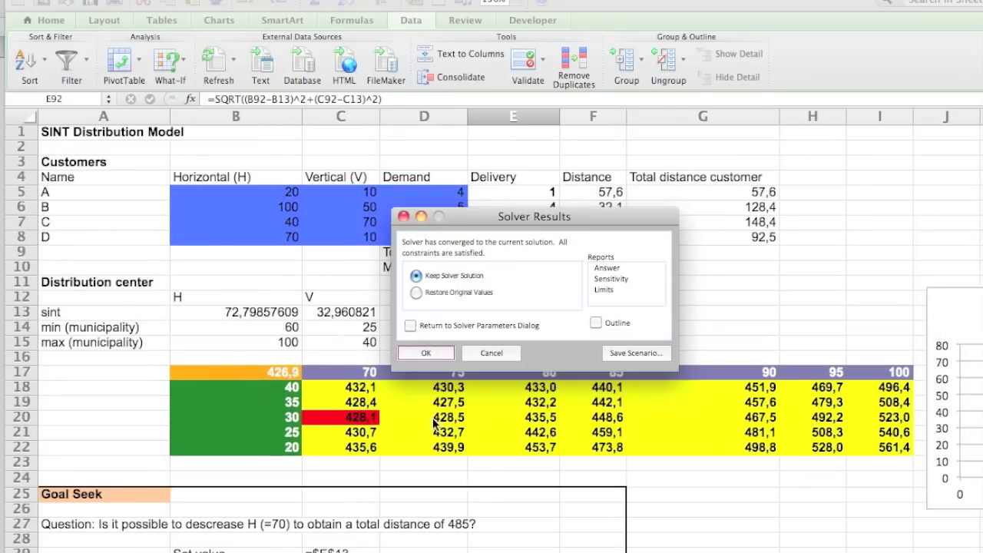
pyautogui.scroll(-10, 432, 418)
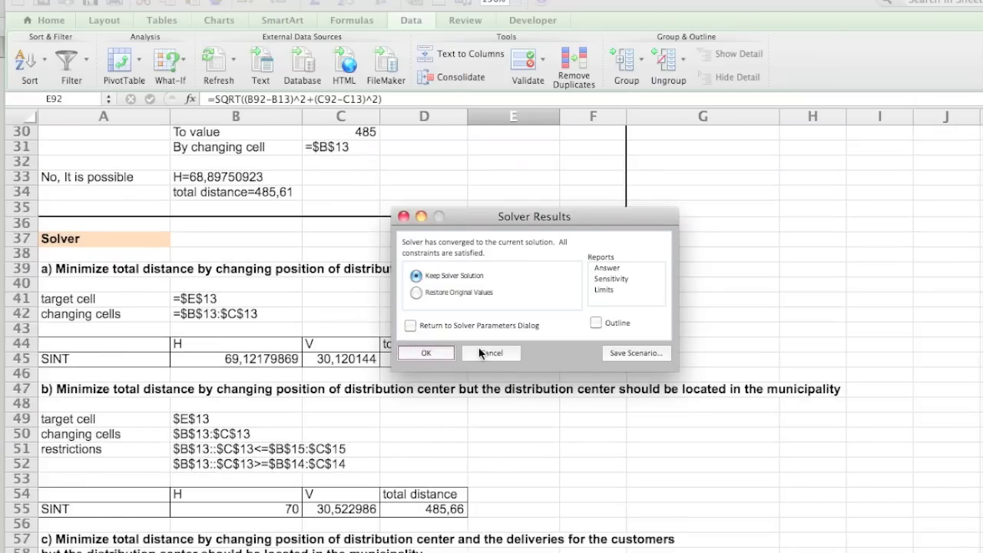
pyautogui.click(421, 291)
# Close the previous Solver results with original values kept and reopen the Solver parameters.
pyautogui.click(427, 353)
pyautogui.scroll(-6, 416, 384)
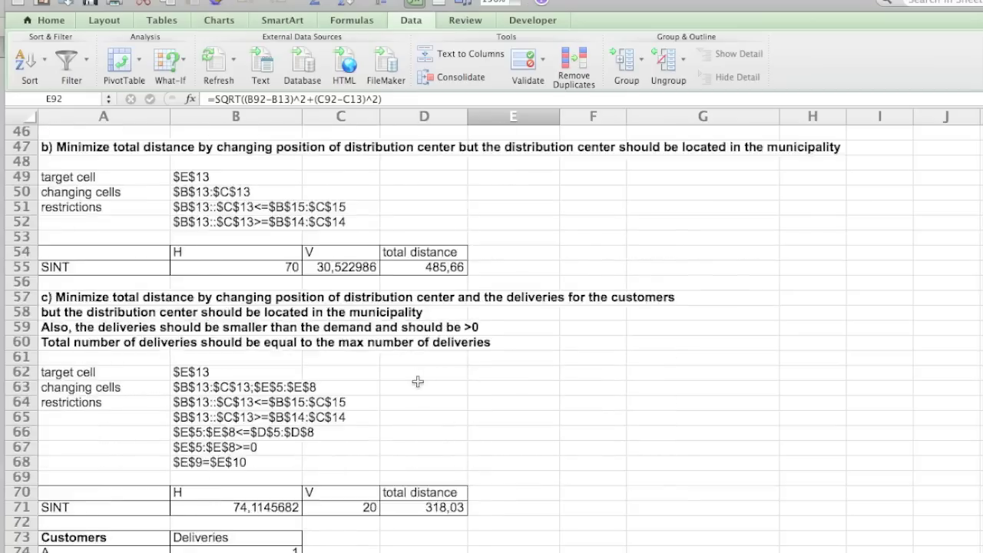
pyautogui.scroll(-5, 294, 508)
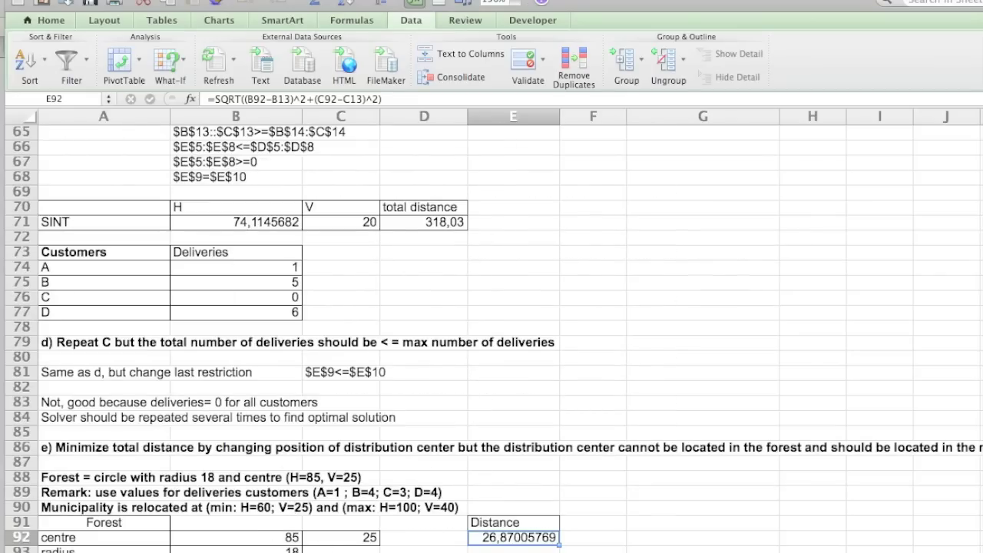
pyautogui.click(315, 6)
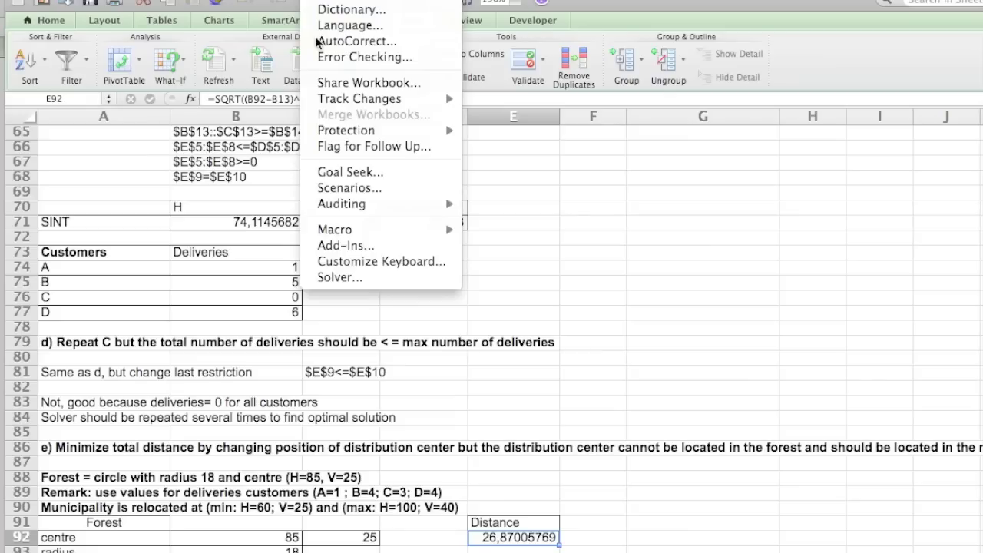
pyautogui.click(357, 277)
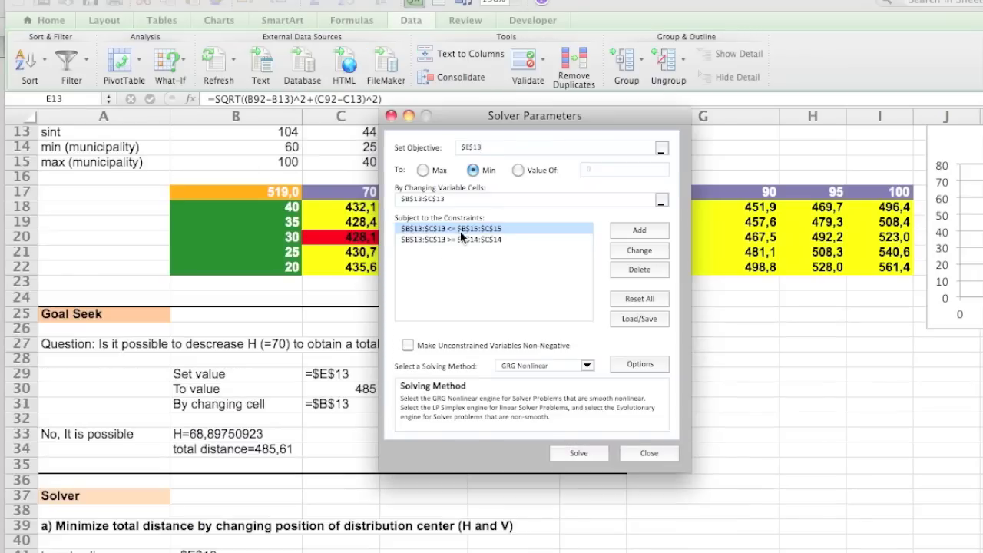
pyautogui.scroll(-6, 213, 391)
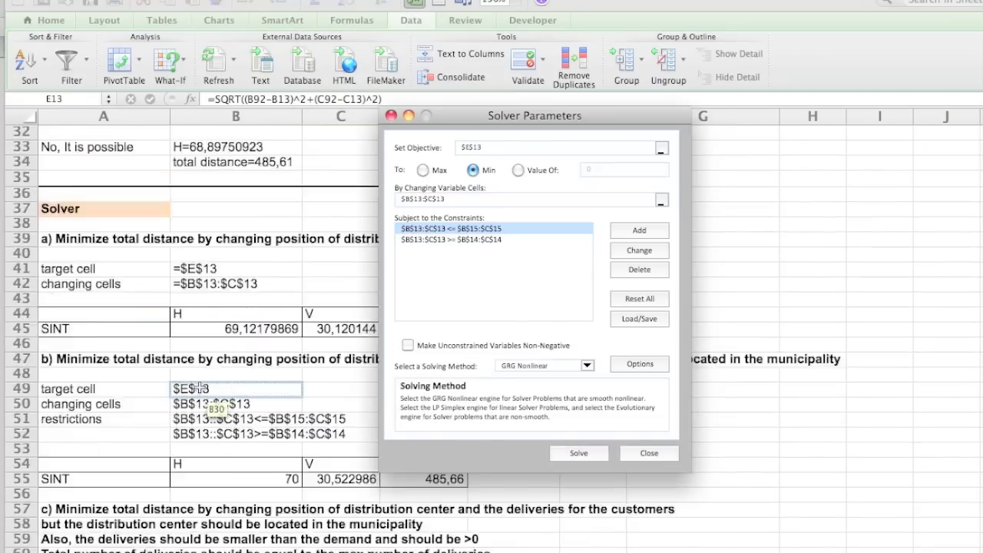
pyautogui.scroll(-7, 201, 390)
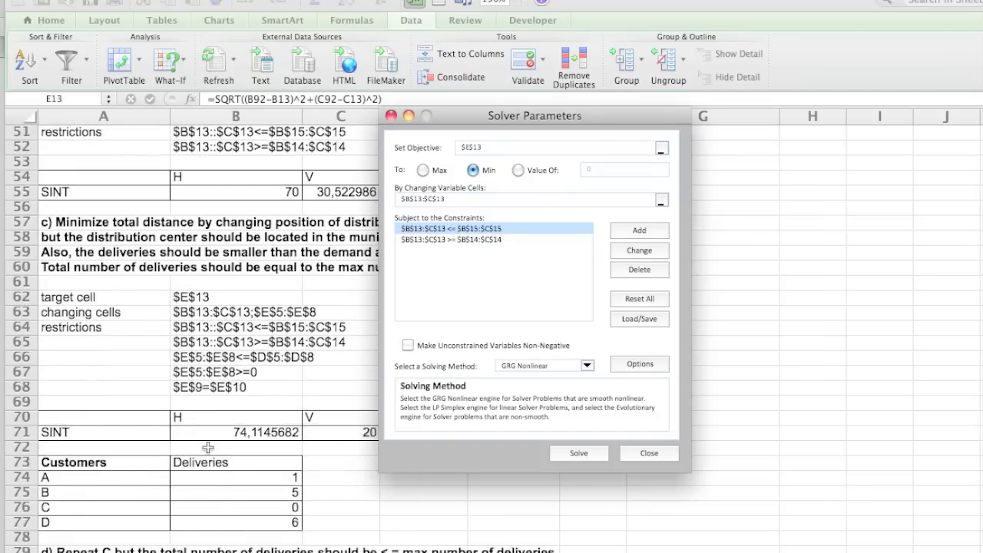
pyautogui.scroll(-3, 207, 447)
# Add the forest constraint $E$92 >= $B$93 to the Solver model.
pyautogui.click(641, 225)
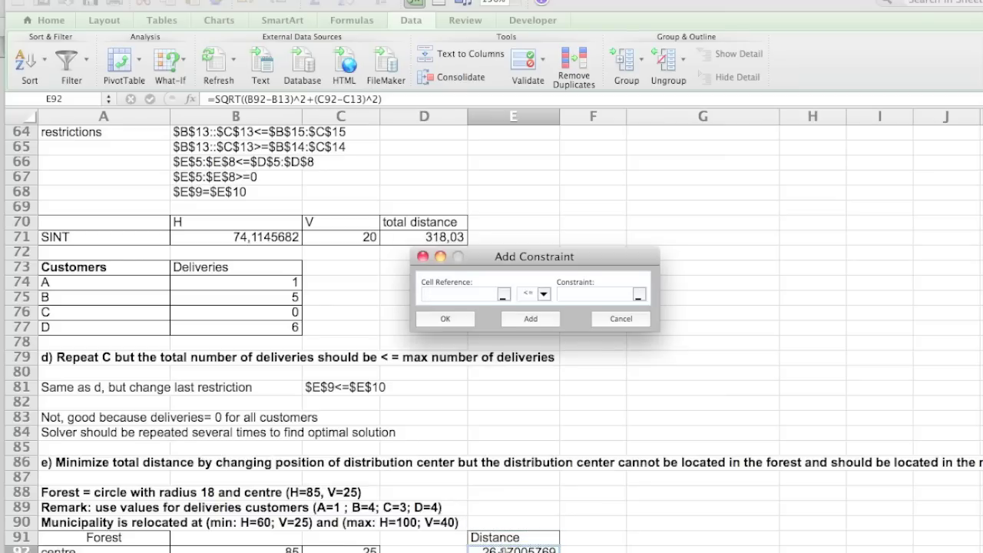
pyautogui.click(500, 550)
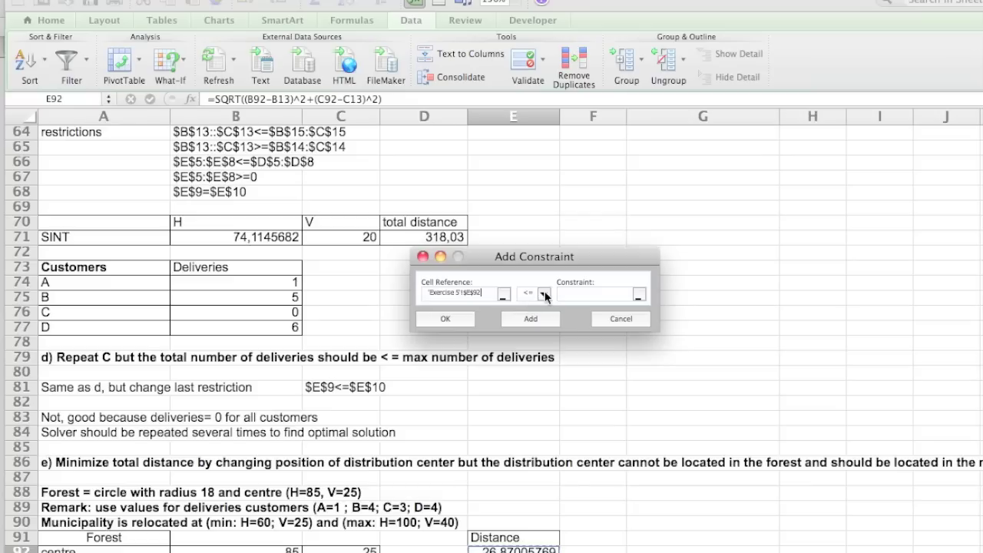
pyautogui.click(547, 290)
pyautogui.click(536, 319)
pyautogui.click(235, 552)
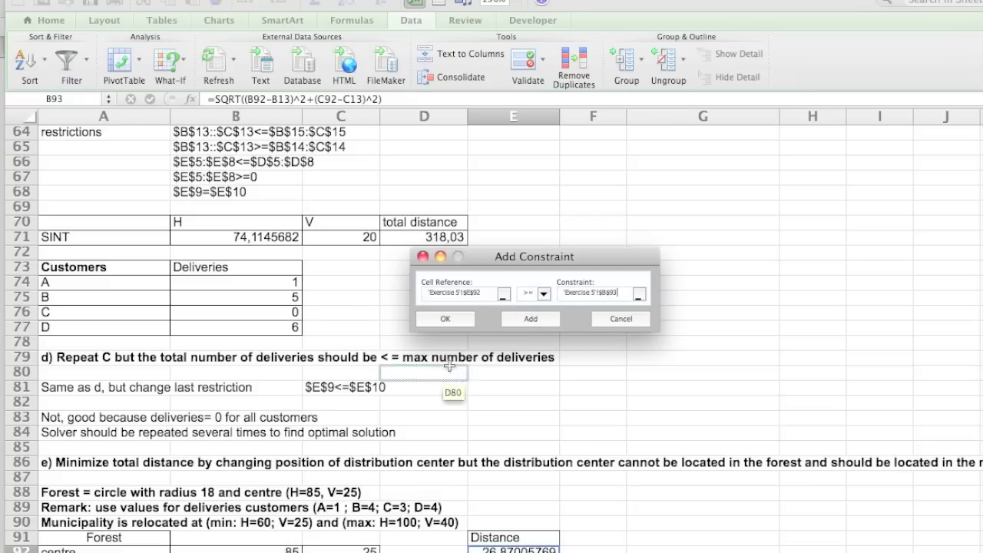
pyautogui.click(457, 322)
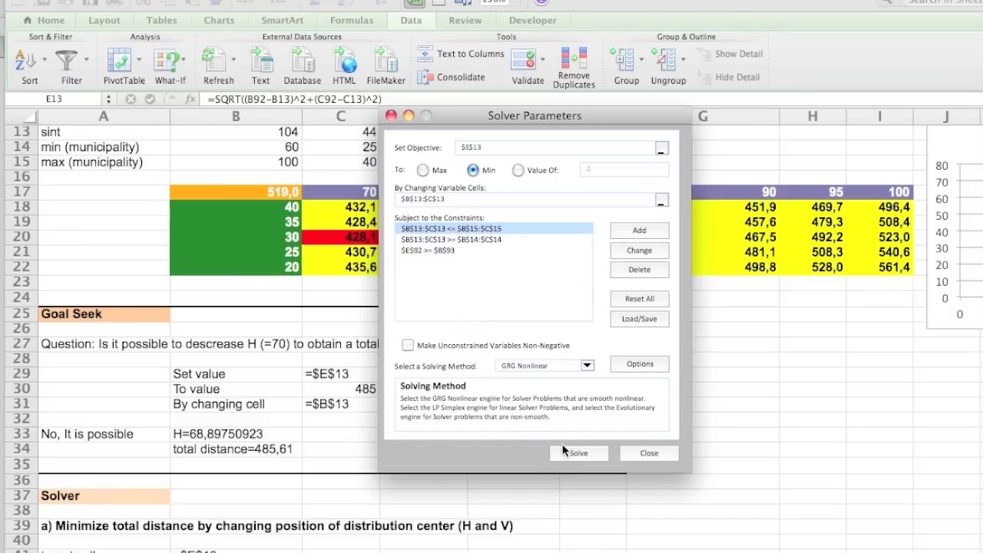
# Solve from H=104, V=44, then restore the original values (total distance 519,04).
pyautogui.click(592, 454)
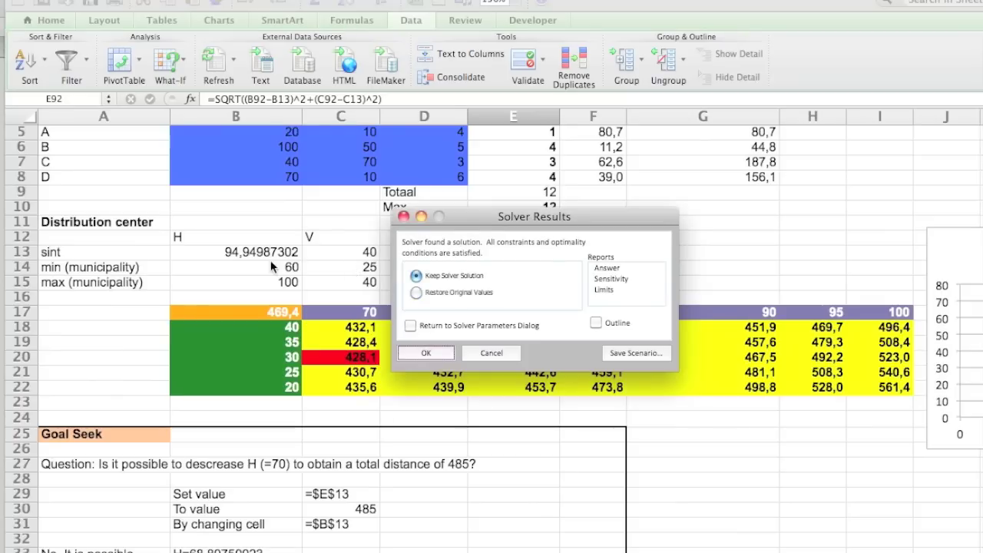
pyautogui.scroll(-20, 290, 307)
pyautogui.scroll(-4, 291, 299)
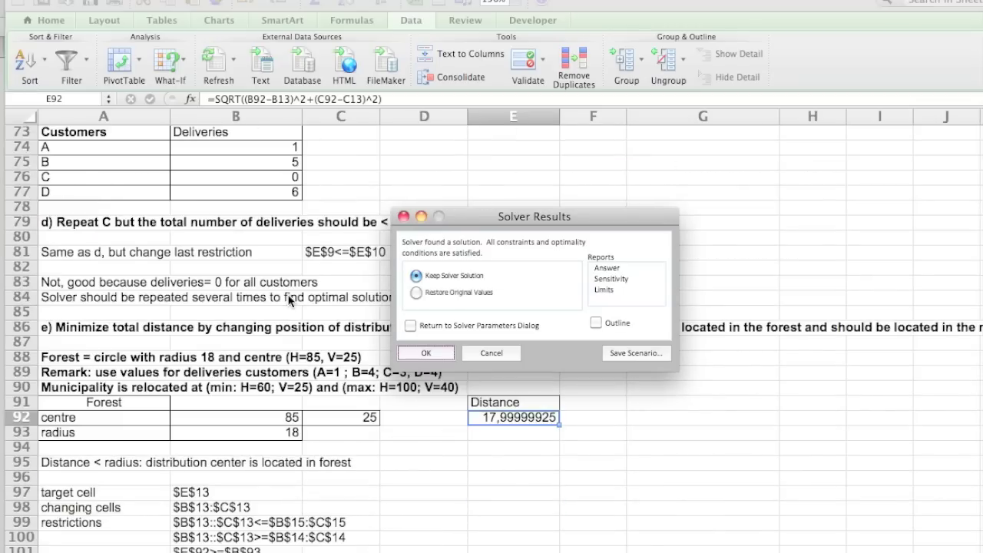
pyautogui.scroll(-2, 290, 301)
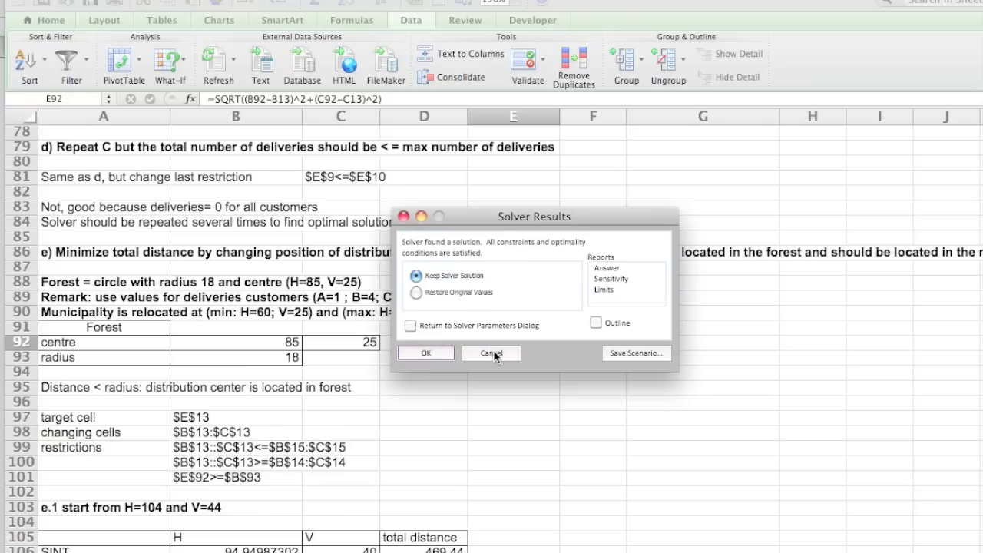
pyautogui.click(416, 292)
pyautogui.click(416, 353)
# Show the Qe2 scenario to set the start position to H=70, V=62.
pyautogui.scroll(15, 416, 357)
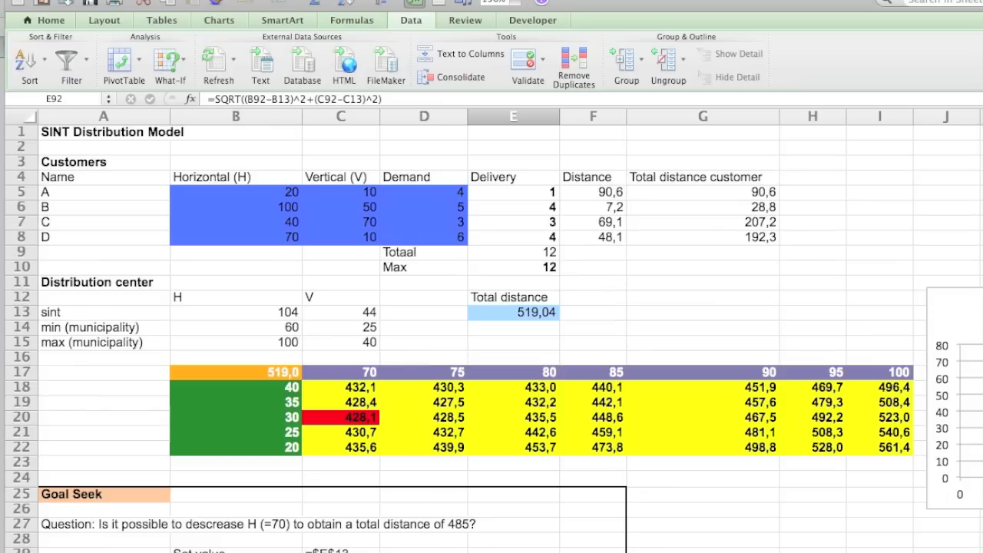
pyautogui.click(318, 0)
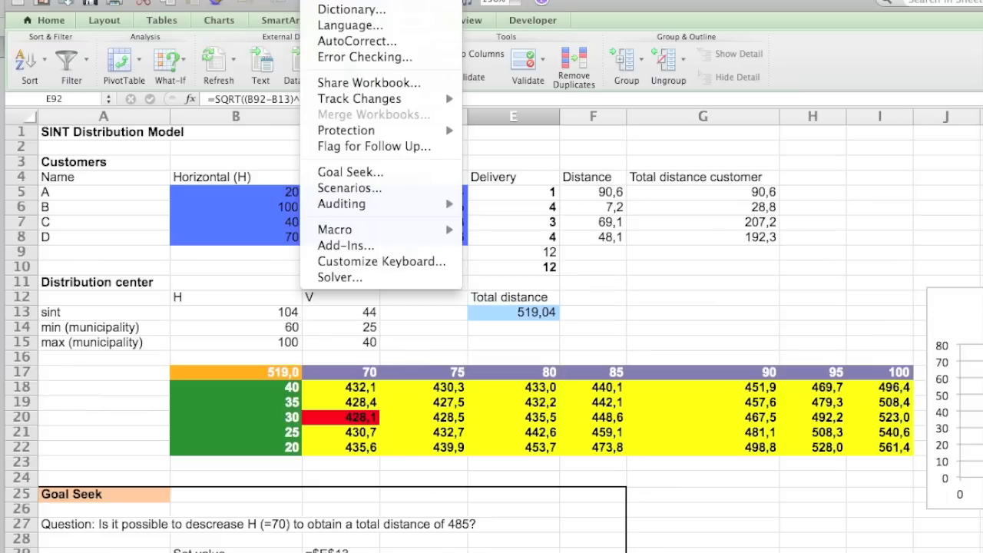
pyautogui.click(366, 190)
pyautogui.click(681, 51)
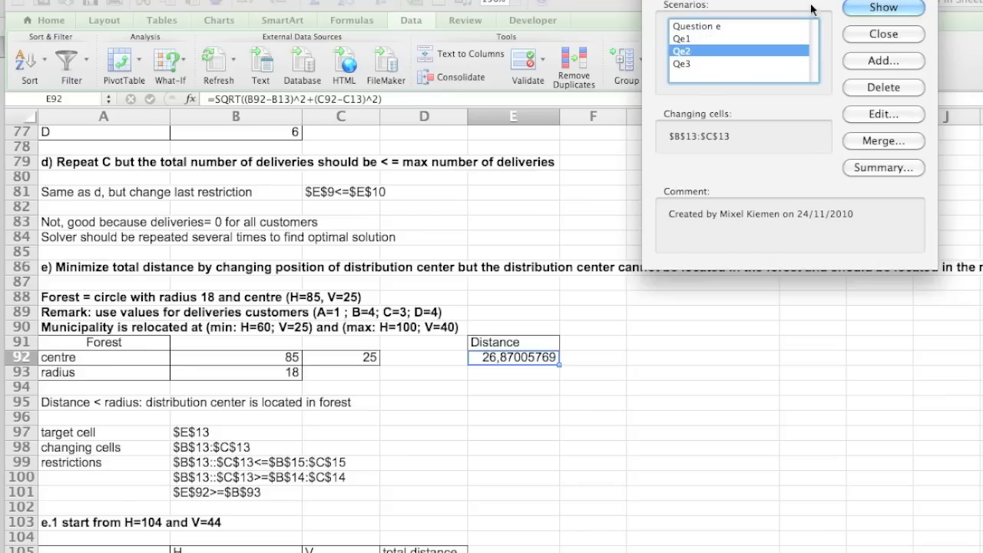
pyautogui.click(882, 8)
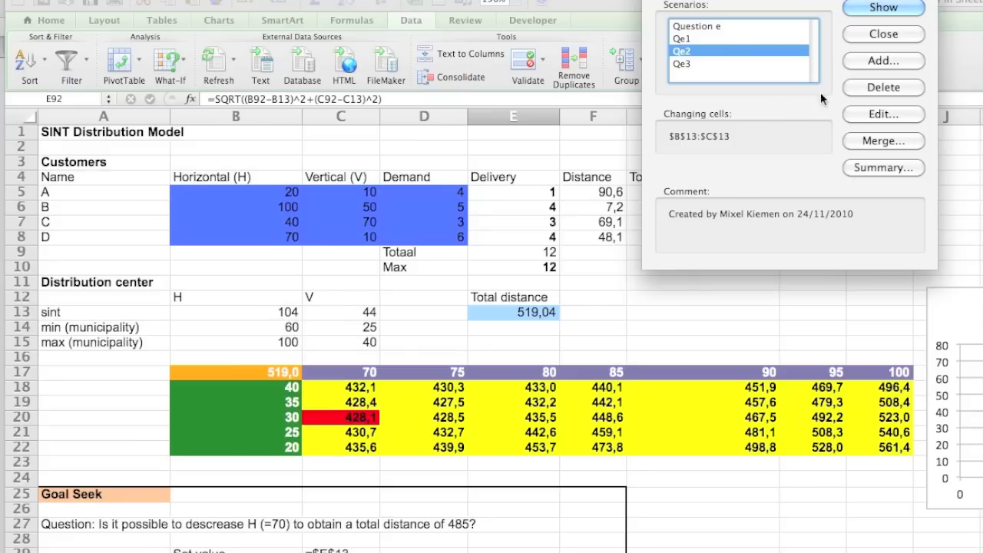
pyautogui.click(898, 9)
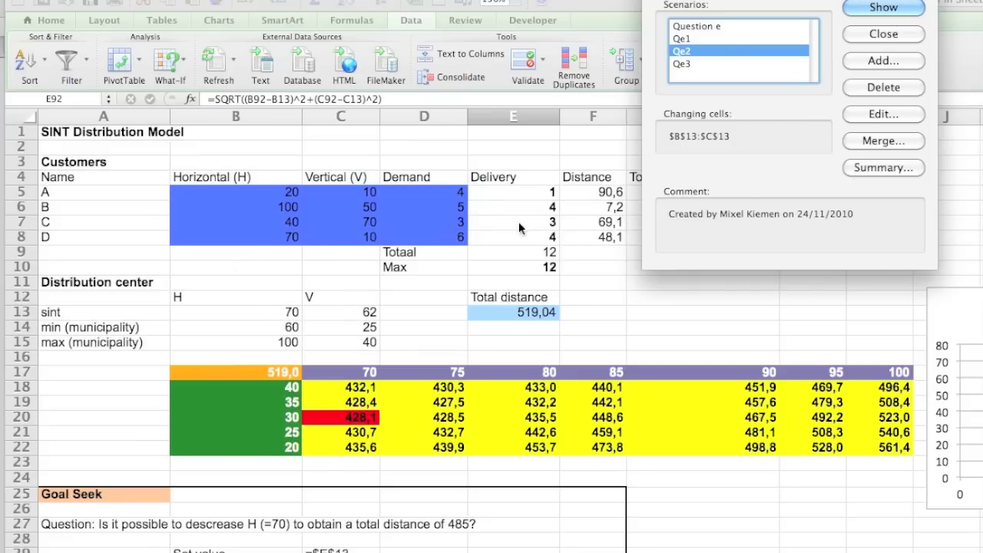
pyautogui.click(900, 35)
# Solve the forest-constrained model, reaching H 70,53, V 35,71 and total distance 428,3.
pyautogui.click(311, 0)
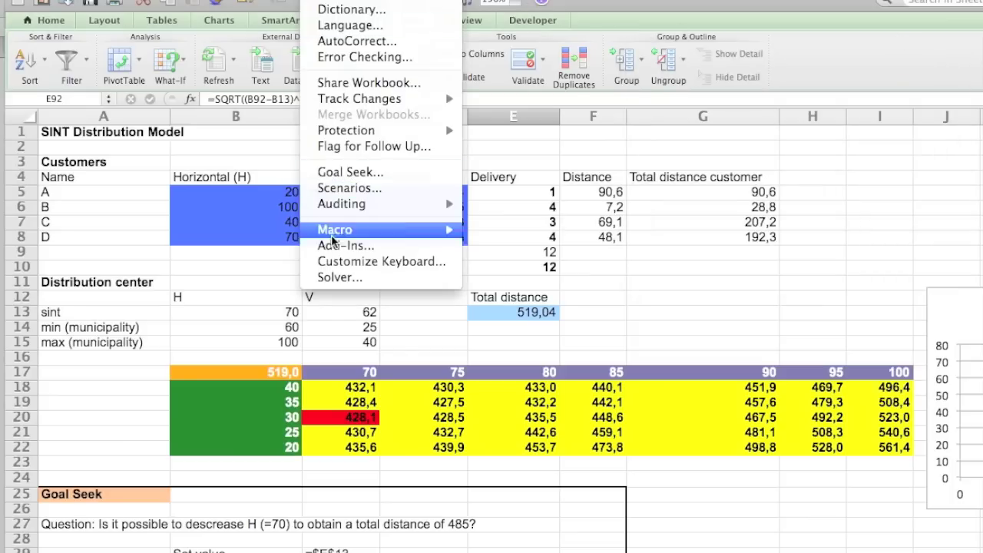
pyautogui.click(415, 277)
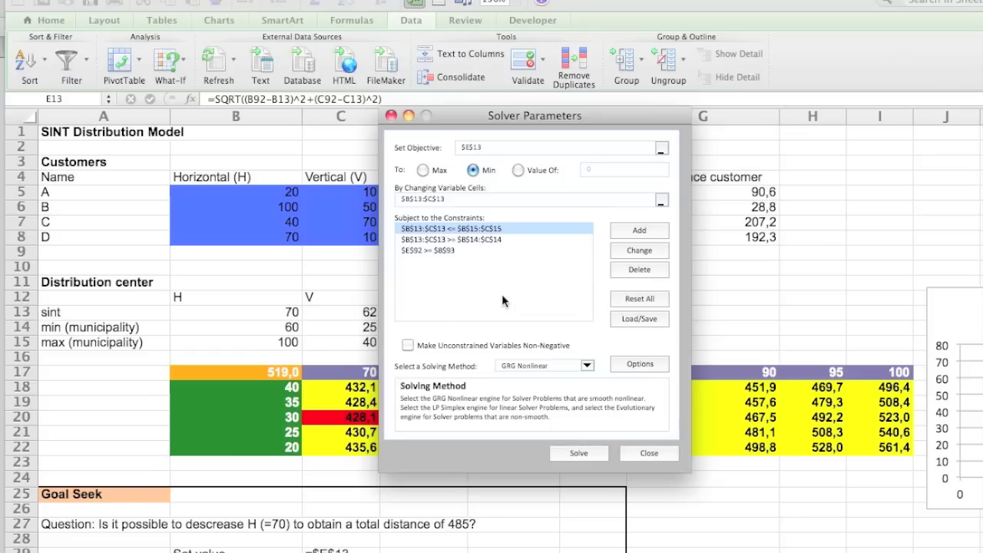
pyautogui.click(557, 448)
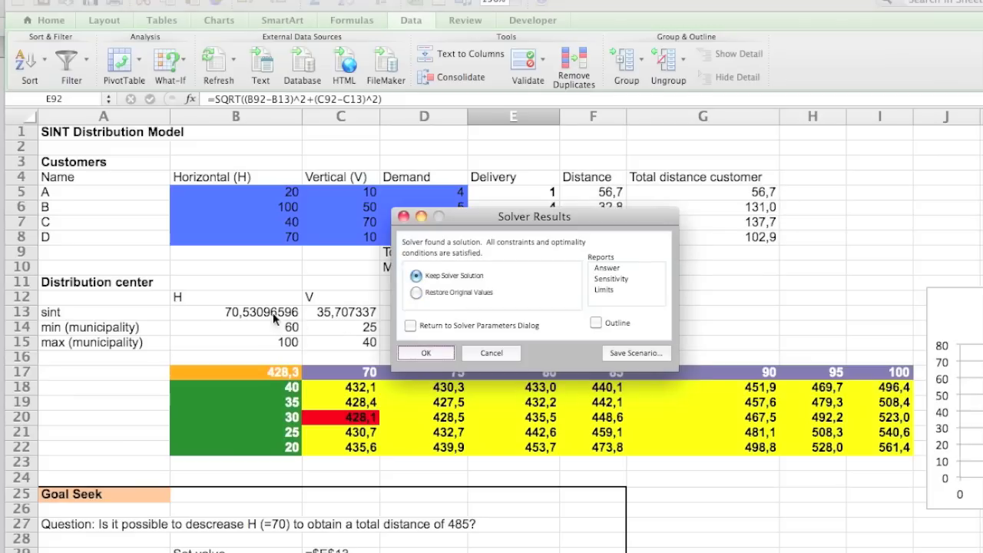
# Cancel the Qe2 Solver result and review the e.1–e.3 tables, including e.3 (H 70, V 10) at 451,25.
pyautogui.click(500, 353)
pyautogui.scroll(-15, 367, 320)
pyautogui.scroll(-13, 367, 320)
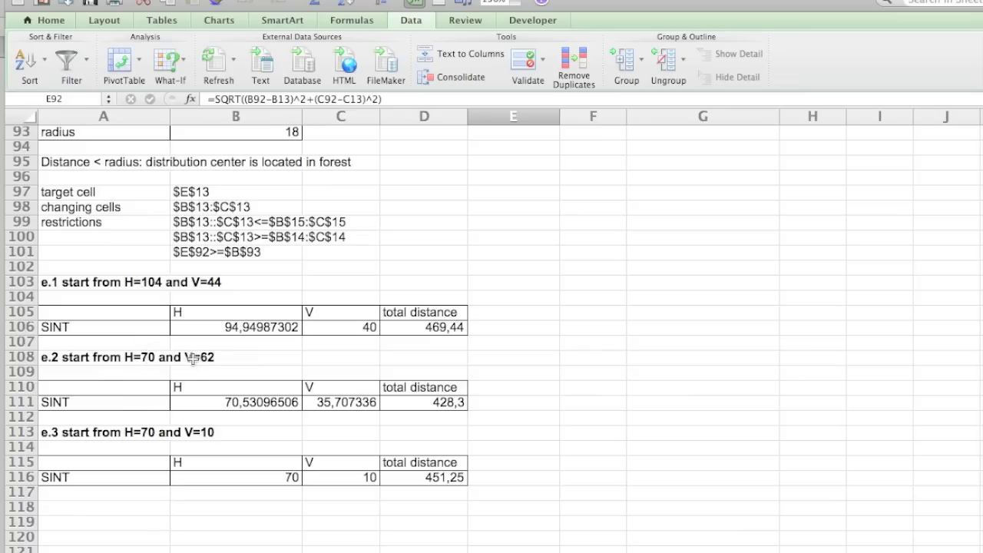
pyautogui.hscroll(10, 220, 368)
pyautogui.hscroll(10, 154, 353)
pyautogui.hscroll(-20, 114, 338)
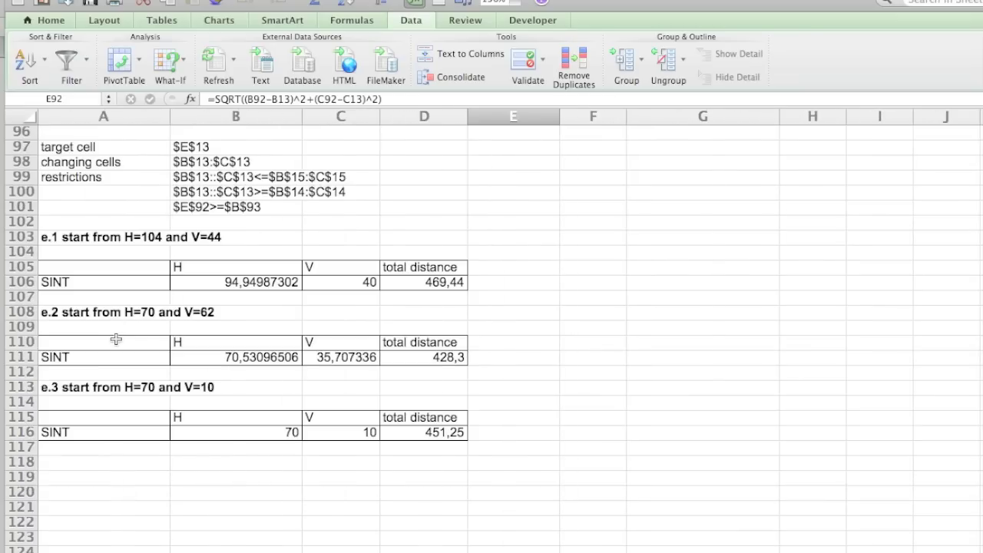